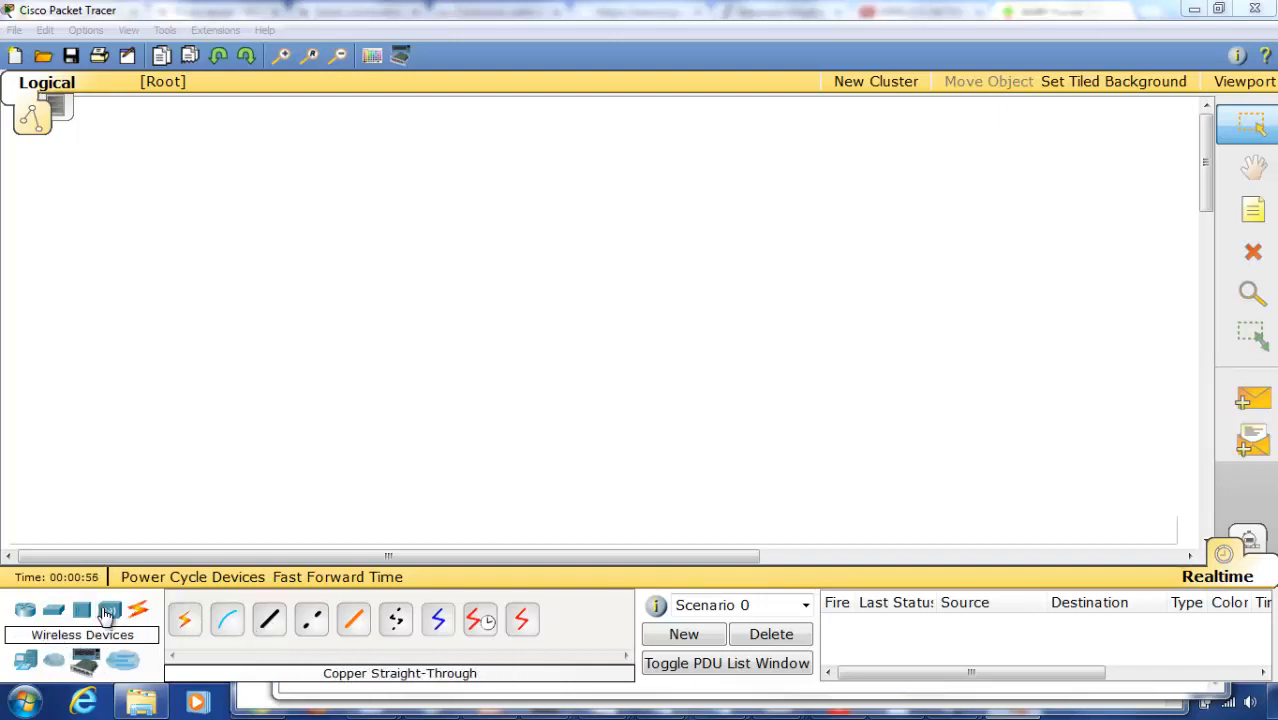
- Place a Linksys-WRT300N wireless router near the middle of the empty workspace and adjust its position slightly
left_click(107, 614)
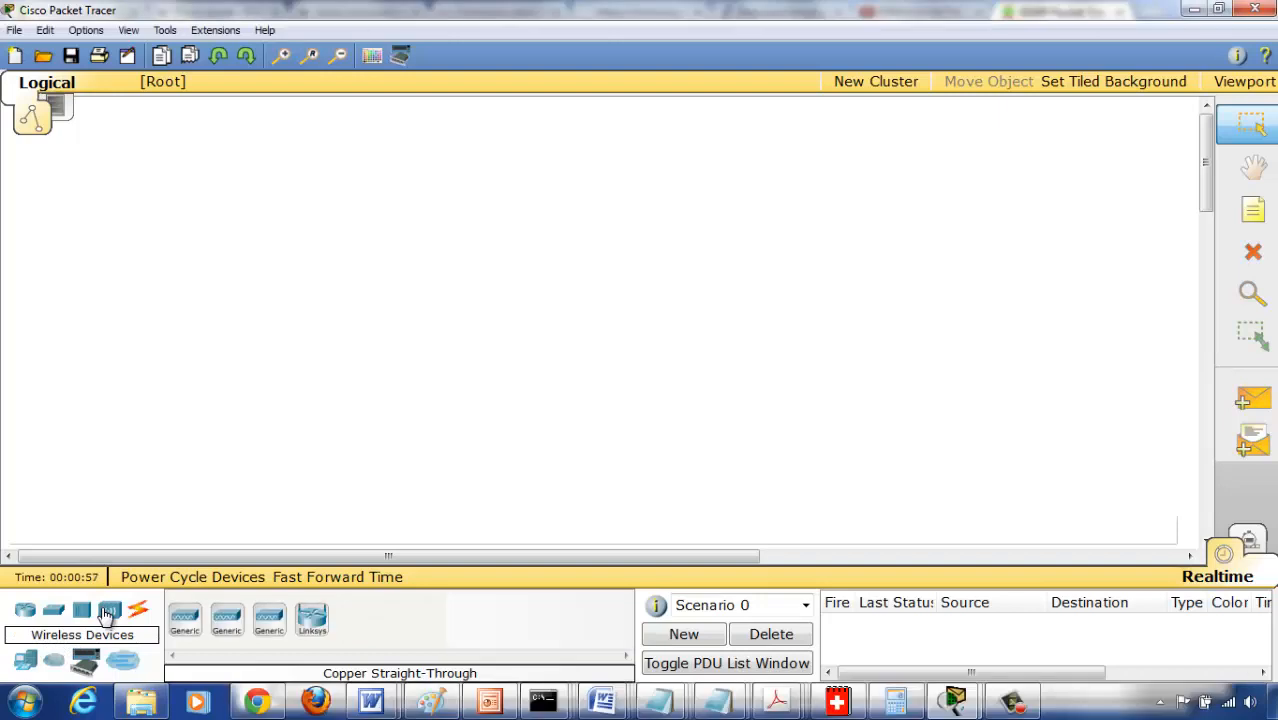
left_click(311, 622)
left_click(480, 346)
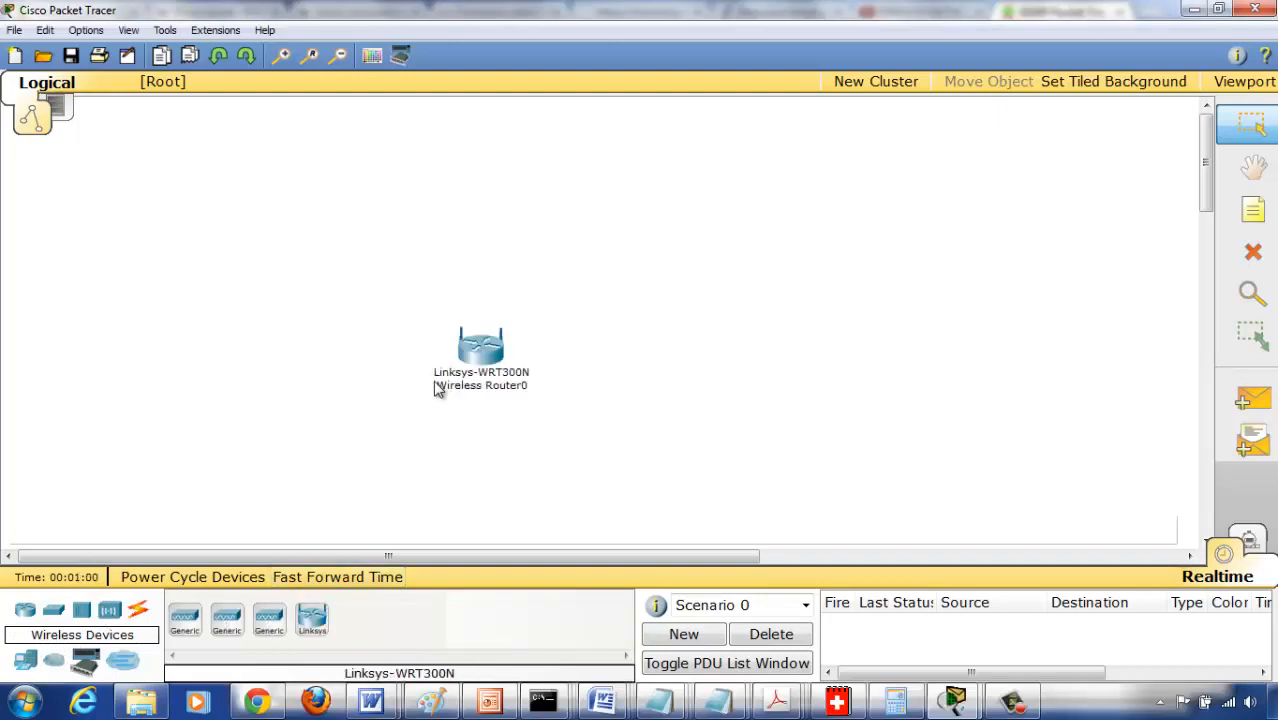
left_click(283, 57)
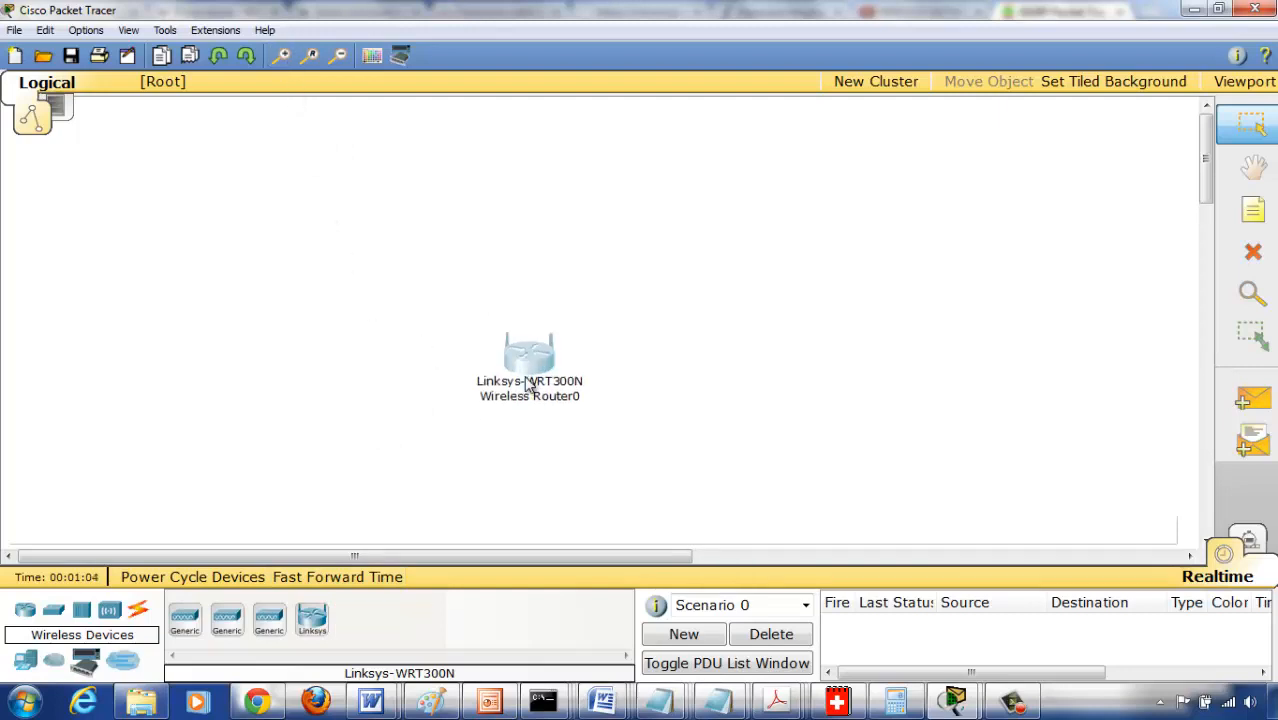
left_click_drag(529, 385, 523, 369)
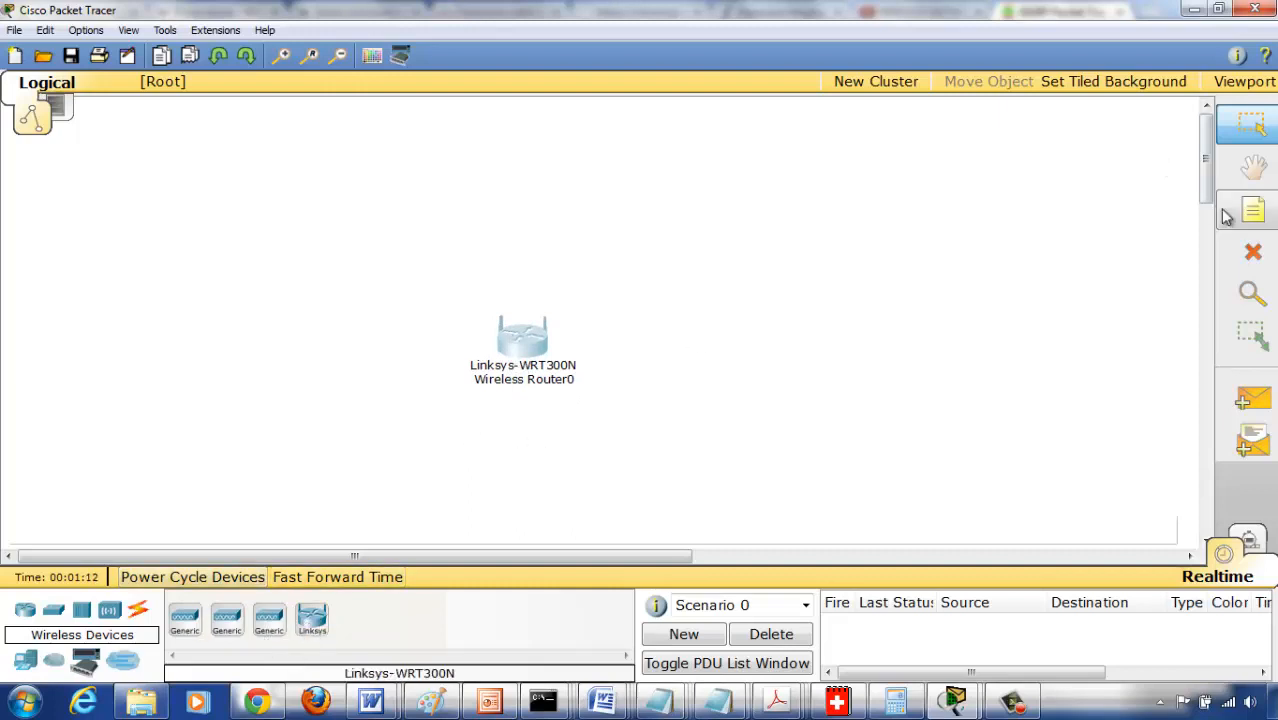
- Add a text note reading 192.168.0.1 to the left of the wireless router
left_click(1253, 210)
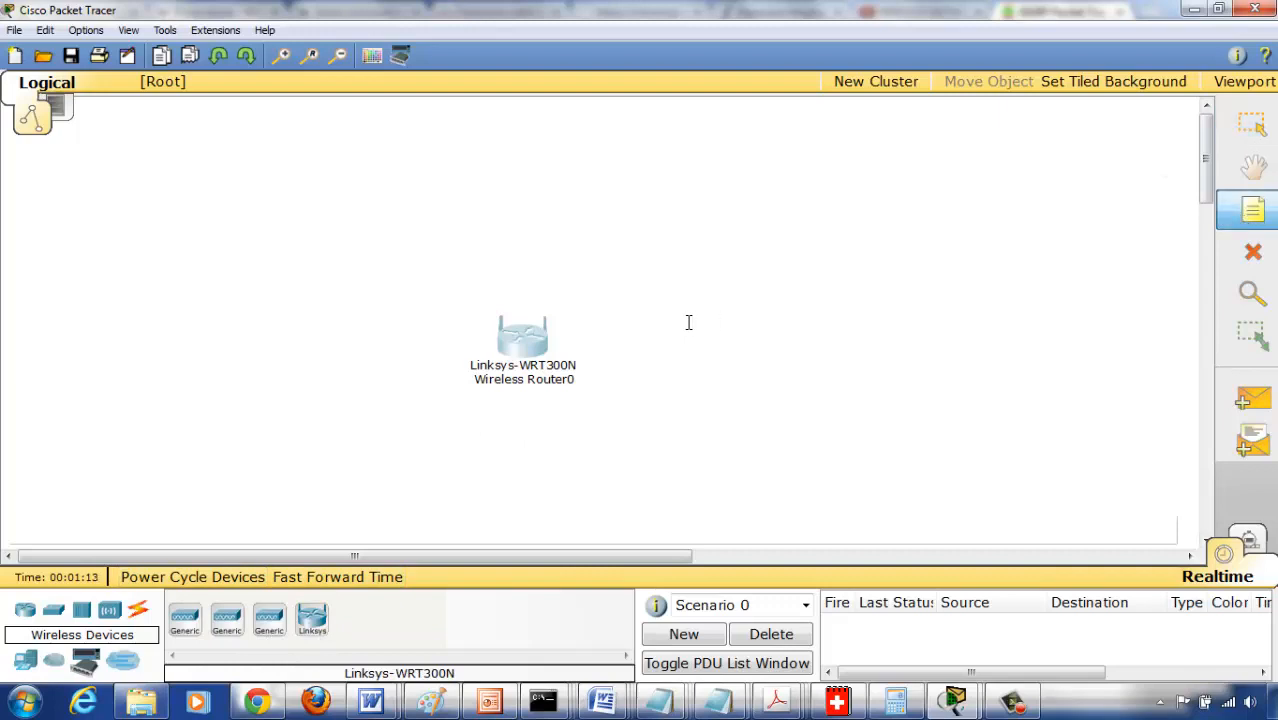
left_click(368, 352)
type("192.168.0.1")
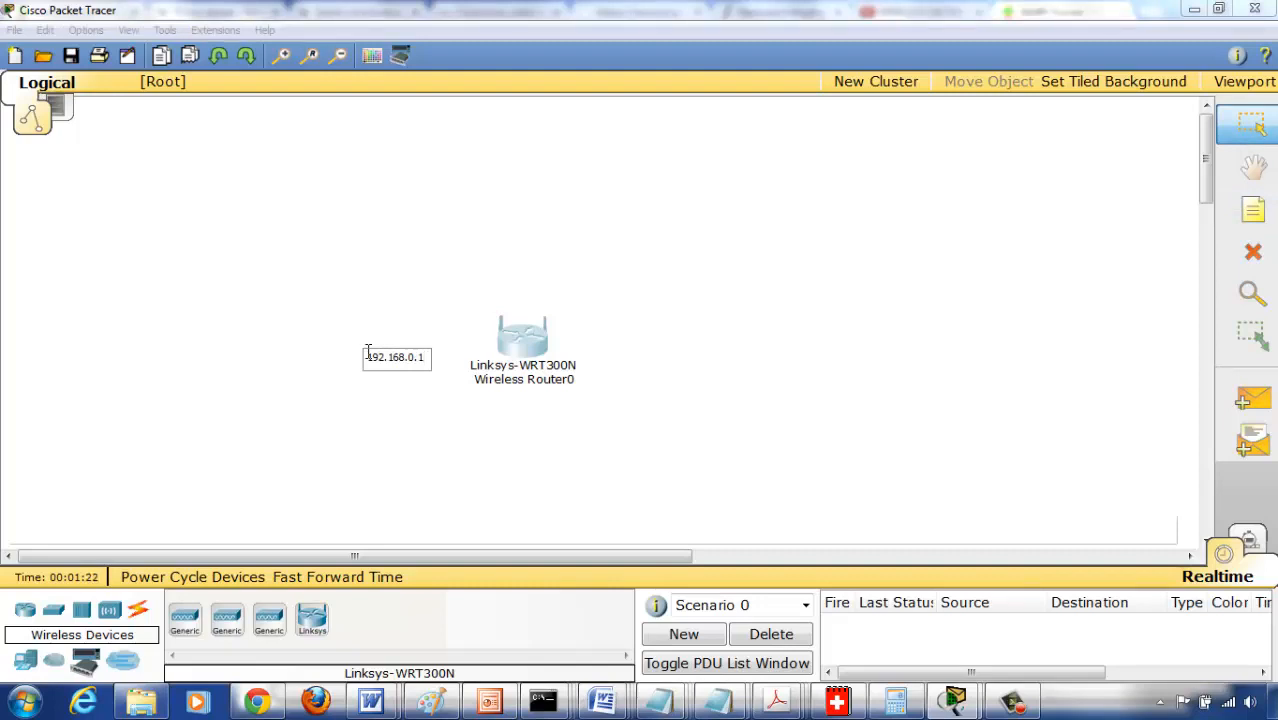
left_click(745, 306)
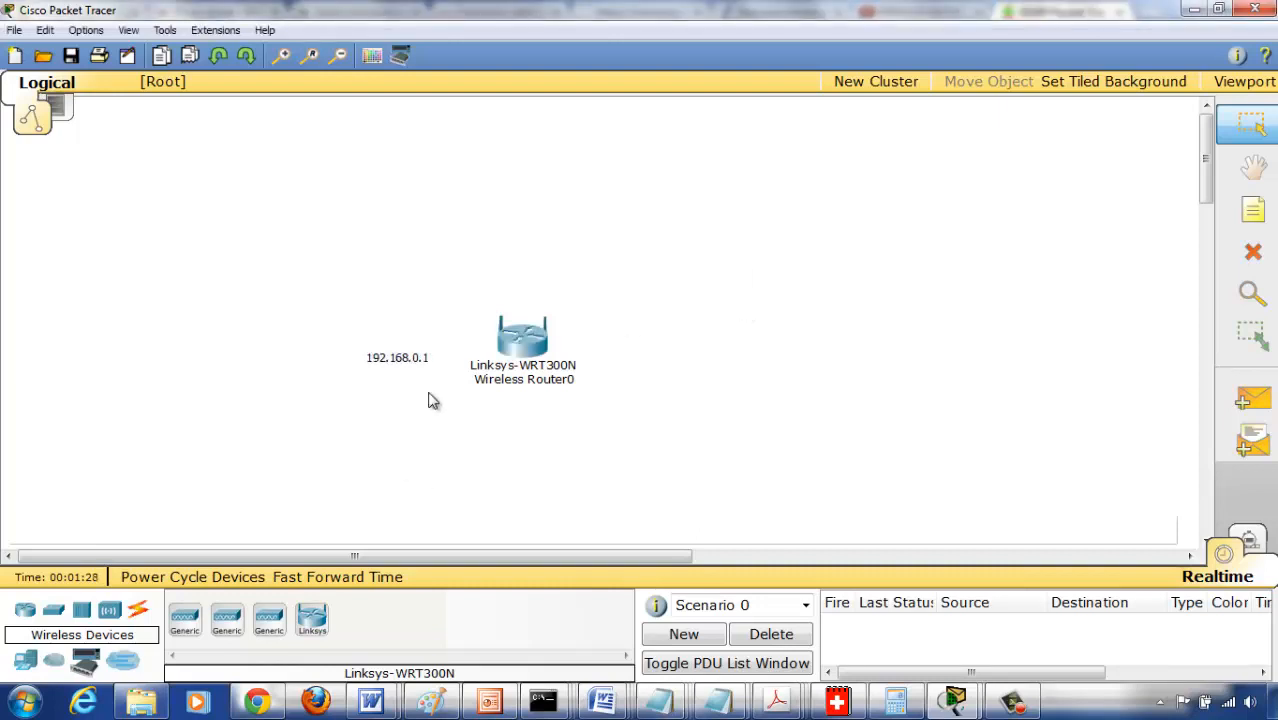
- Add a second line reading "DHCP: 192.168.0.100-149" to the 192.168.0.1 note
double_click(426, 358)
left_click(426, 358)
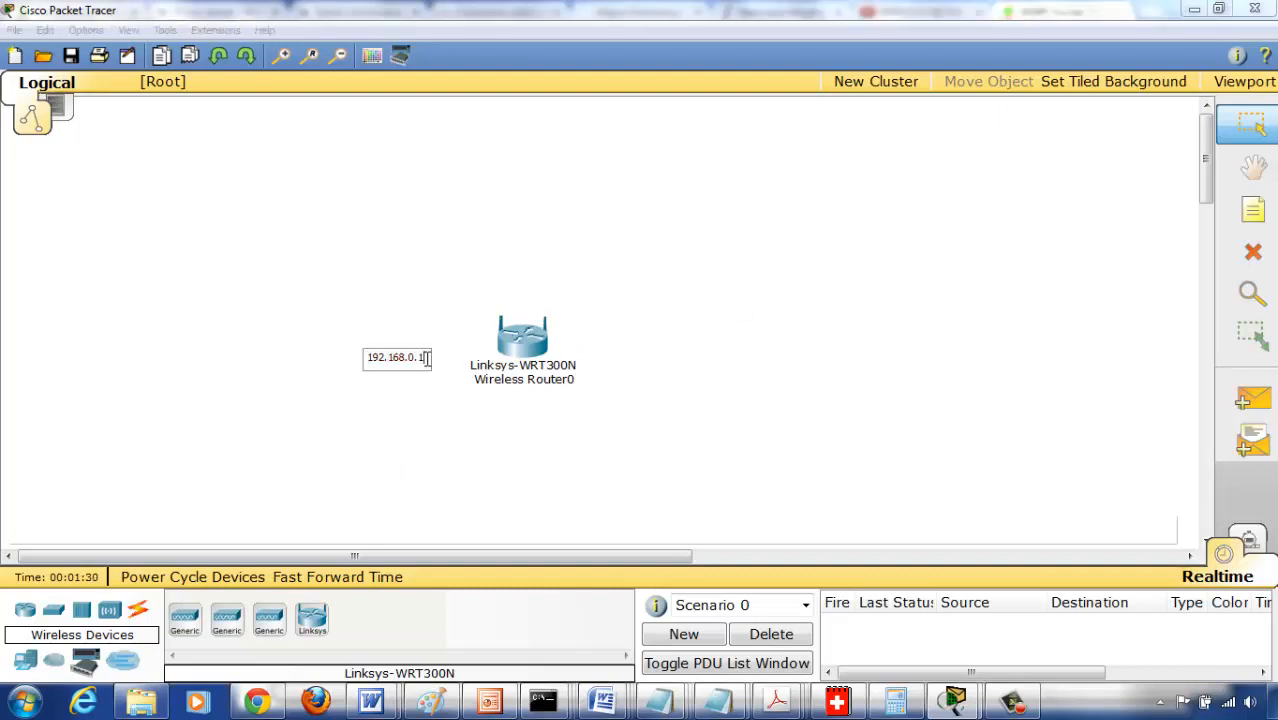
key("Return")
type("DHCP: 192.1")
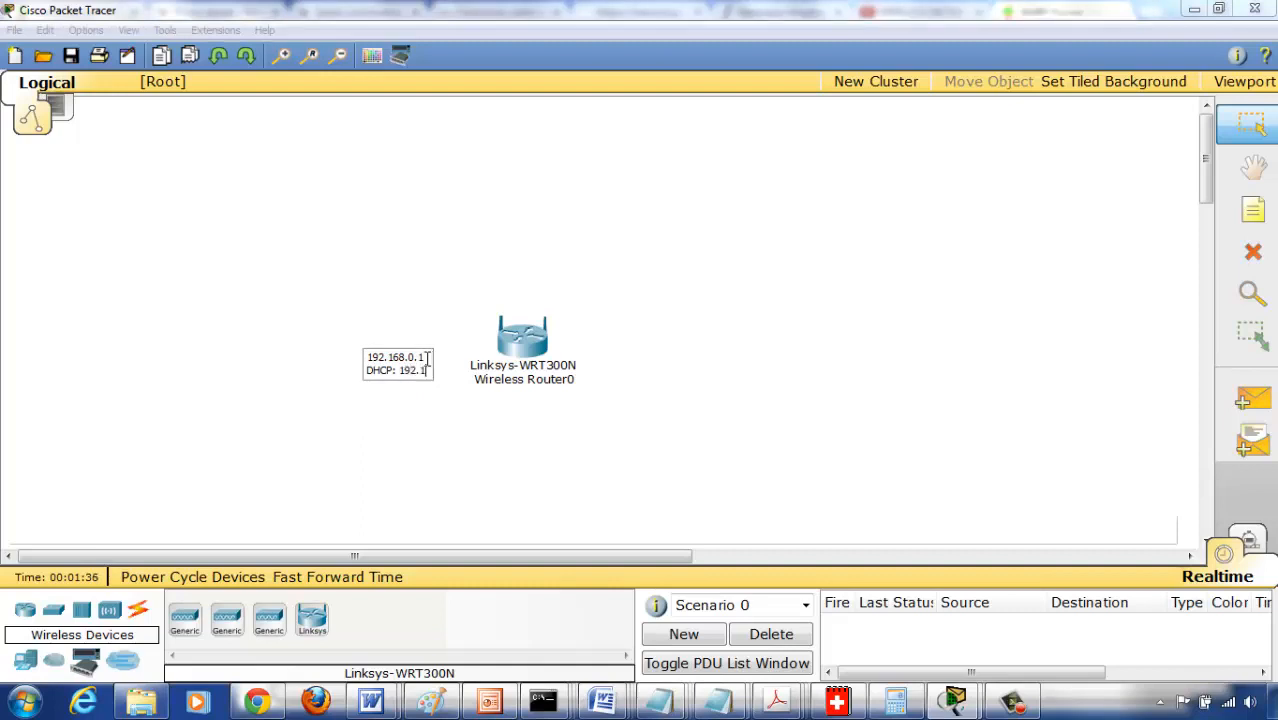
type("68.0.100-149")
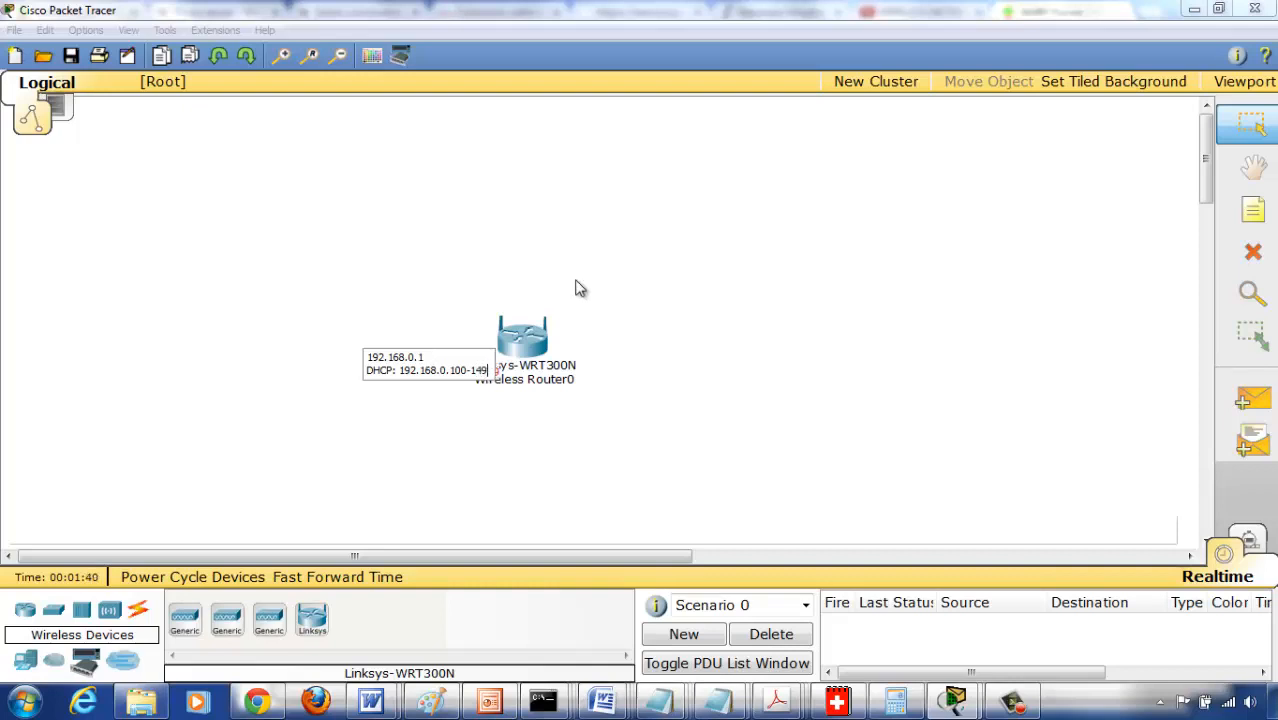
left_click(715, 382)
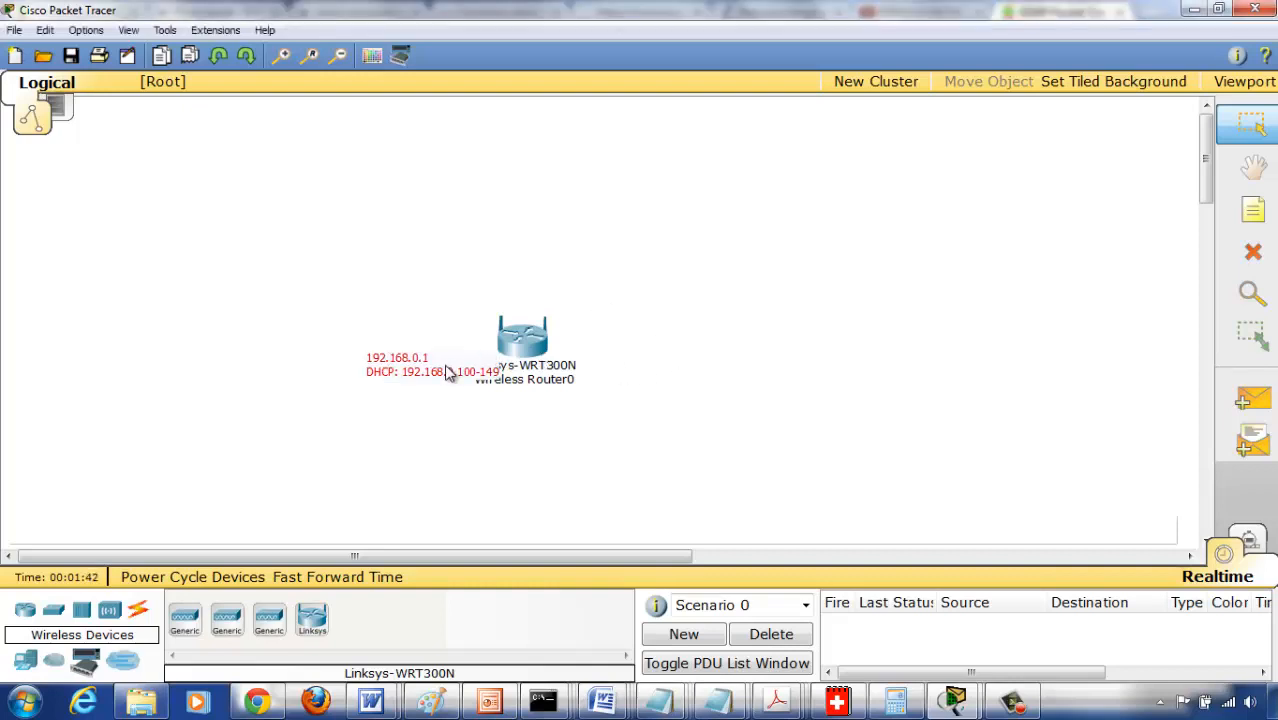
- Move the 192.168.0.1 address note left and up so it sits clear of the router
left_click_drag(445, 366, 380, 370)
left_click(377, 420)
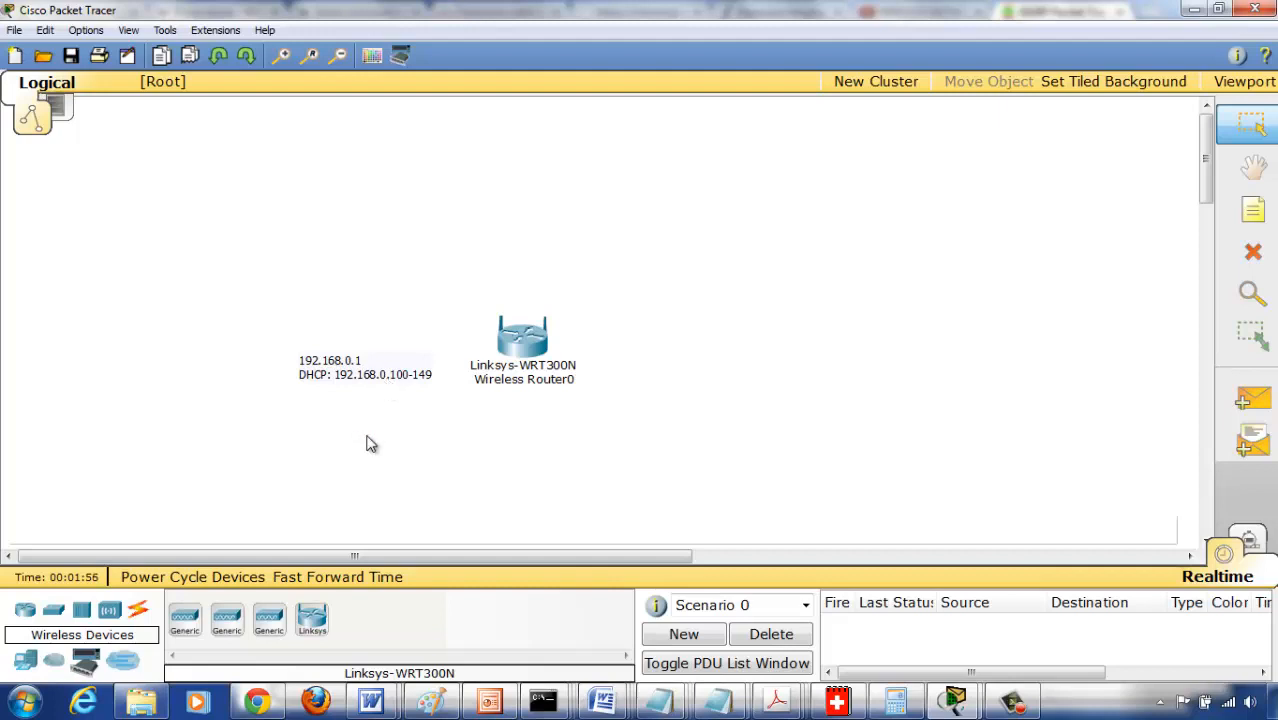
left_click_drag(337, 368, 341, 315)
left_click(328, 444)
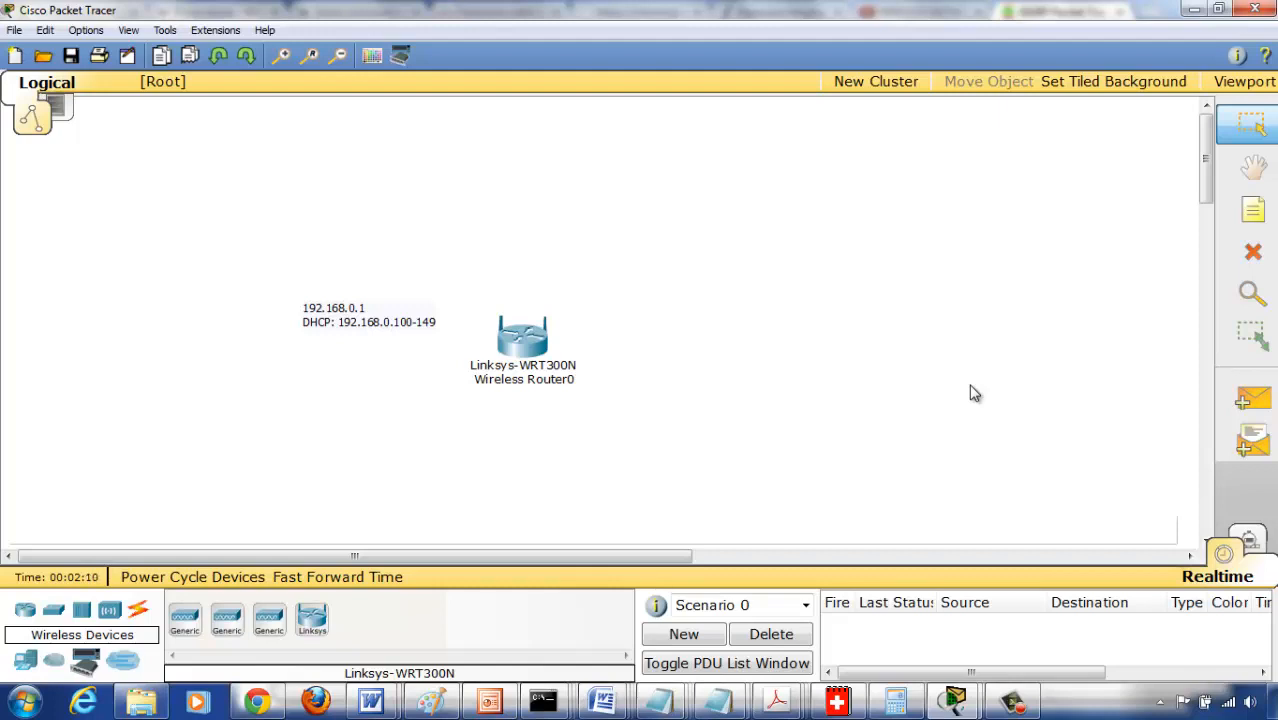
- Add a note reading "SSID: Default" below the 192.168.0.1 address note
left_click(1253, 209)
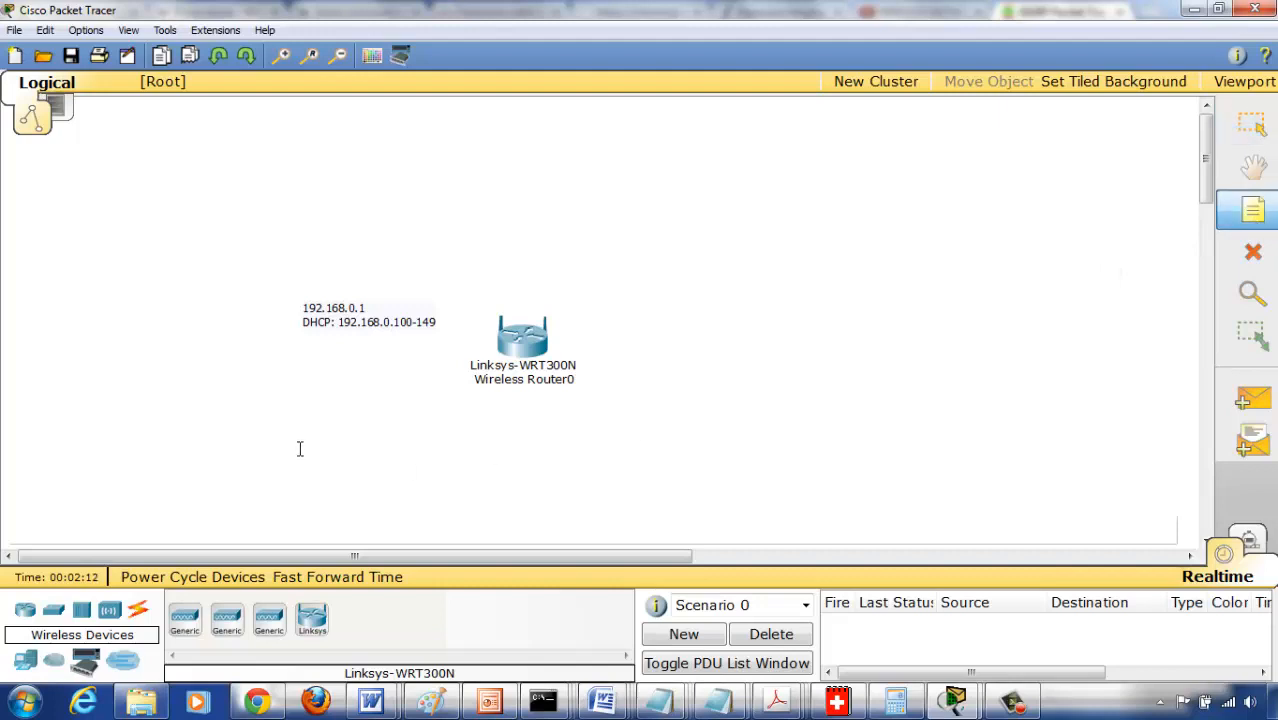
left_click(308, 366)
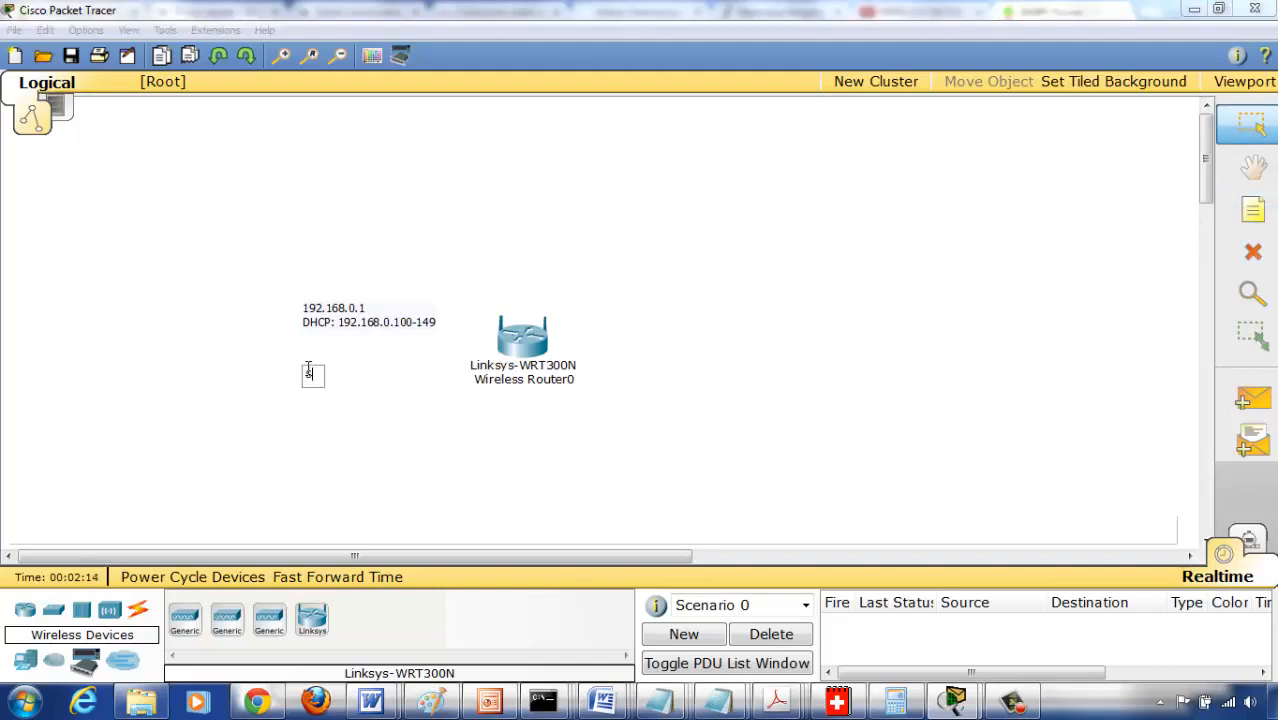
type("SSID: Default")
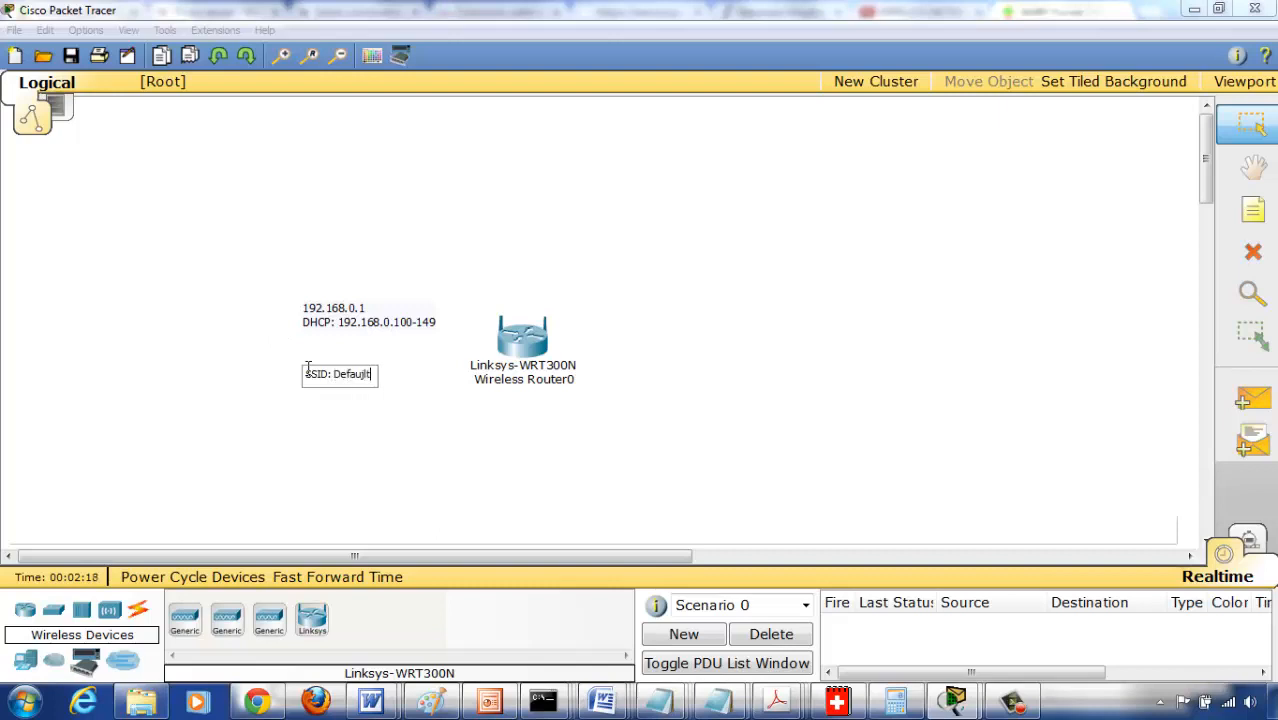
key("BackSpace")
key("BackSpace")
key("BackSpace")
key("BackSpace")
type("ault")
left_click(482, 508)
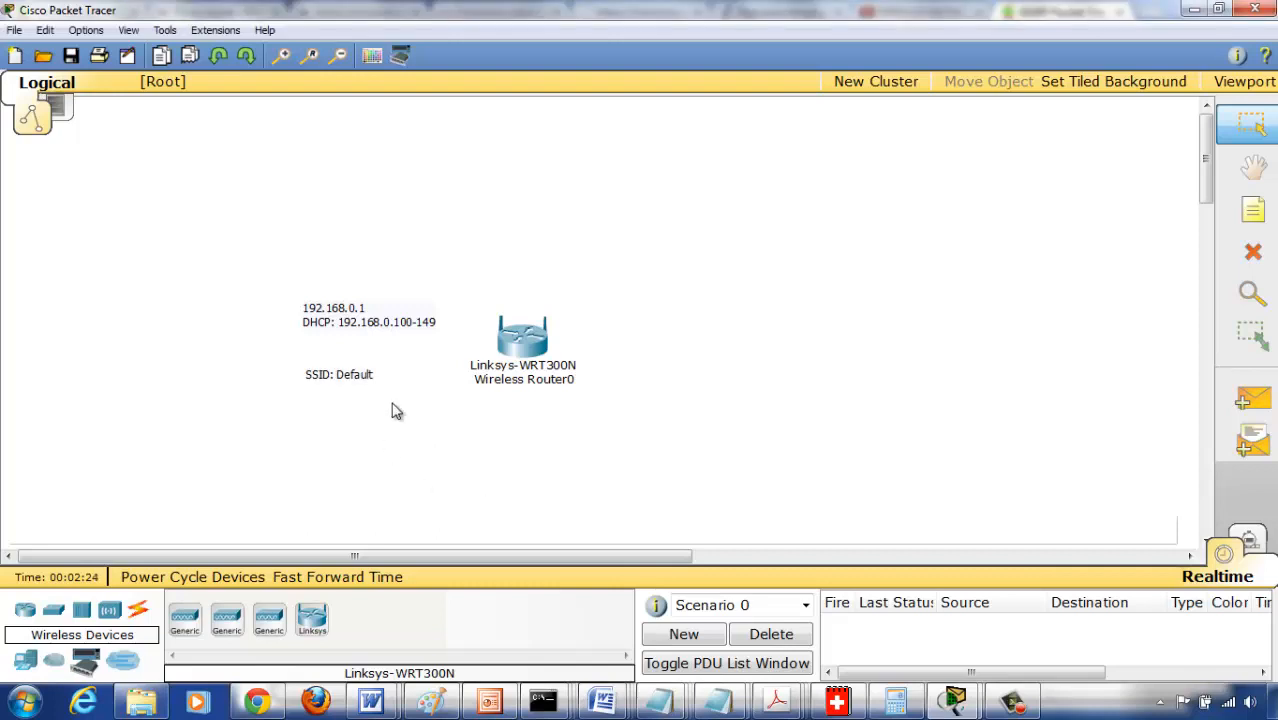
- Extend the SSID: Default note with the lines "Username : admin" and "AdmPass:" followed by the default admin password
double_click(370, 375)
left_click(370, 374)
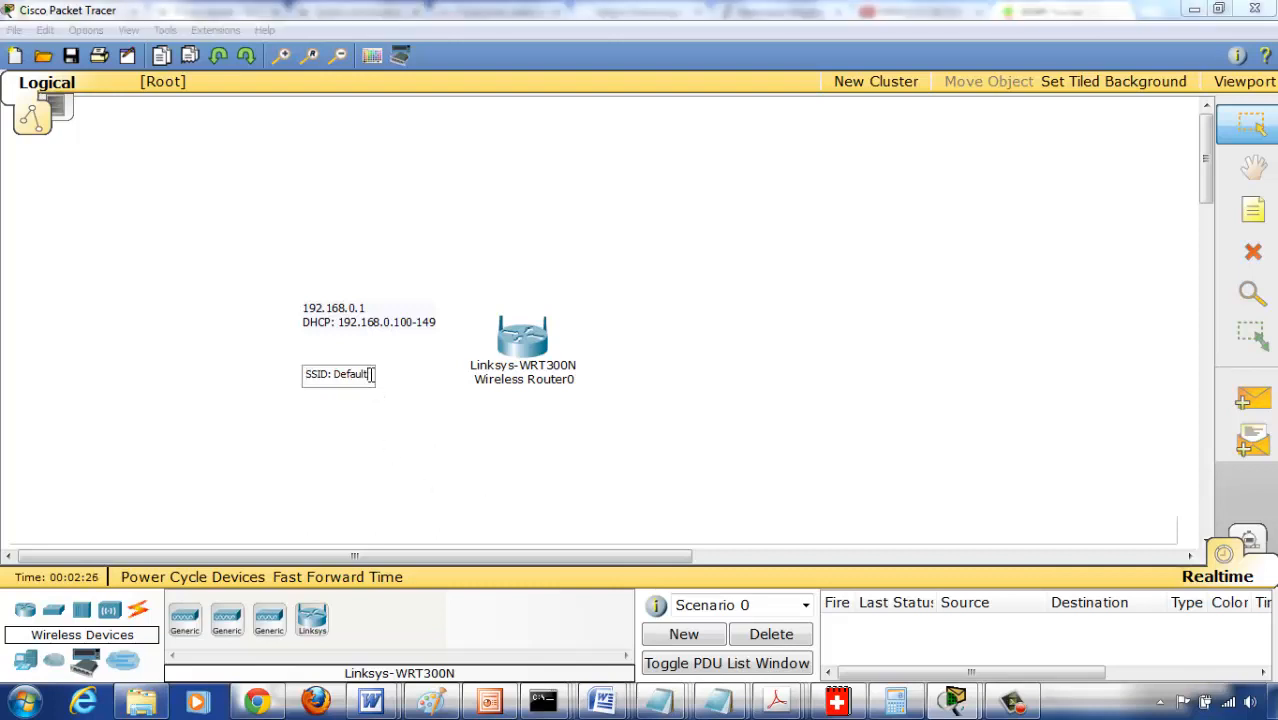
key("Return")
type("Username : admin")
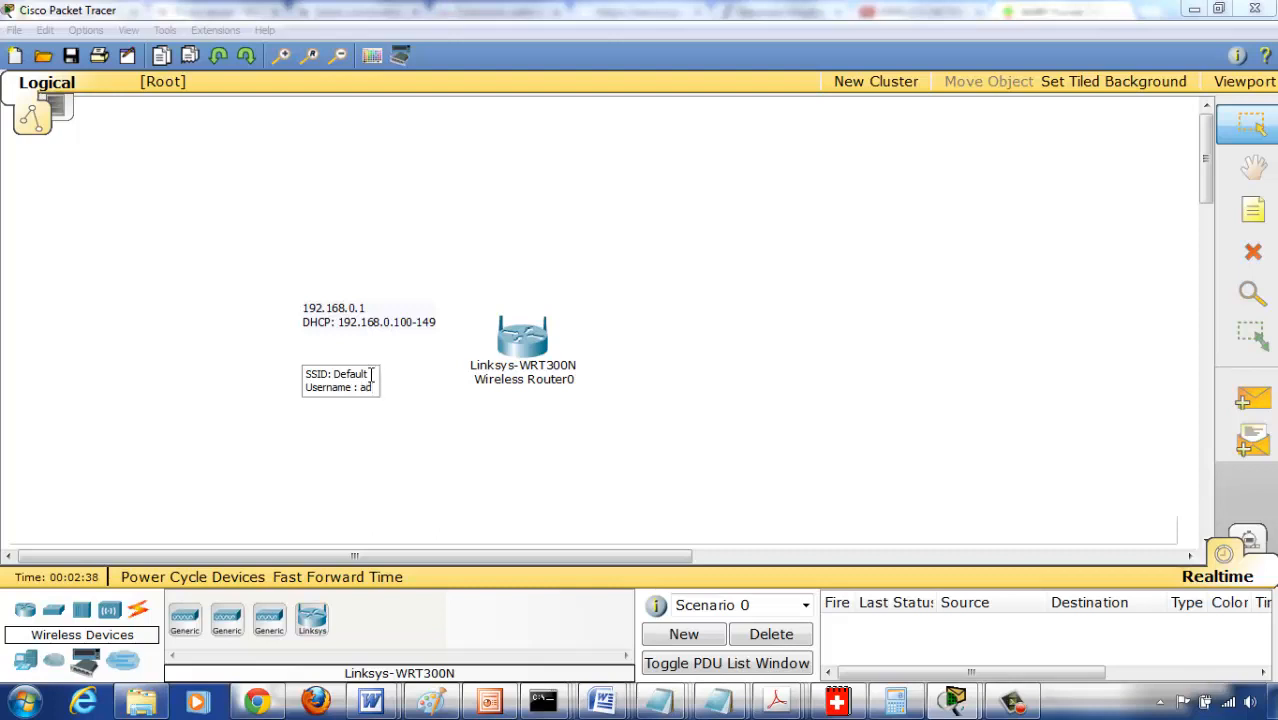
key("Return")
type("Adm")
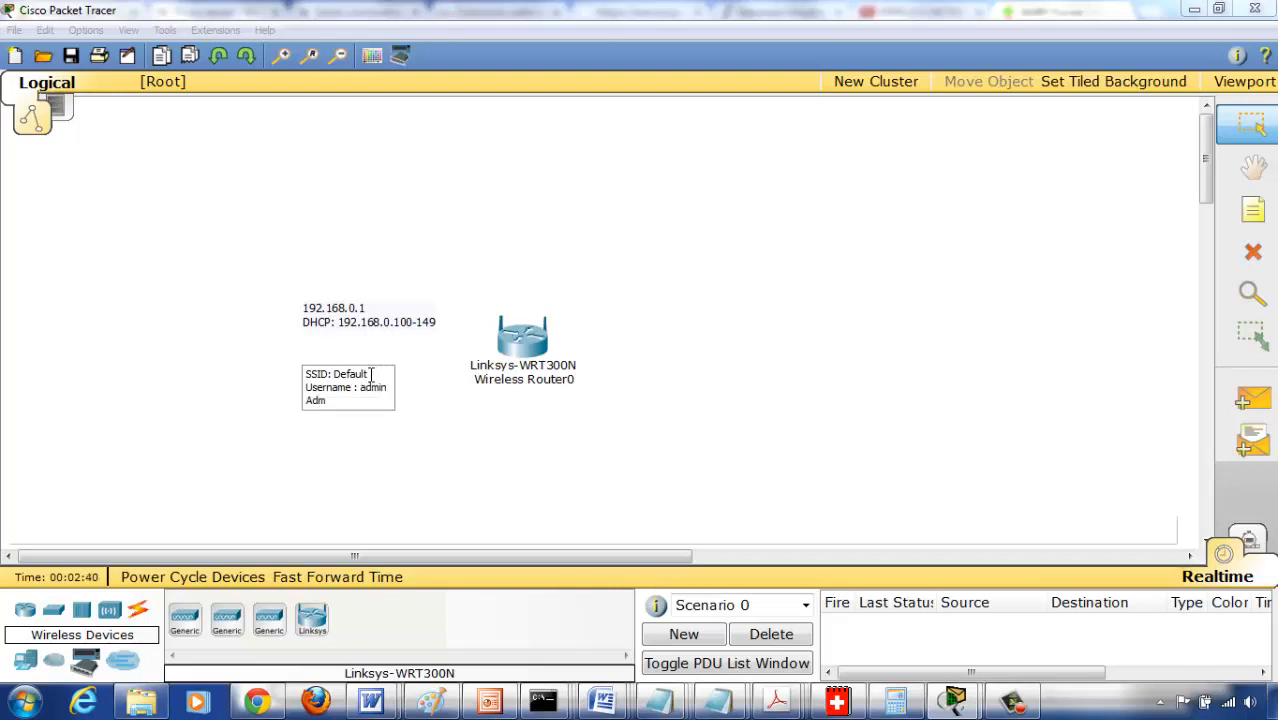
type("Pass: admin")
left_click(333, 500)
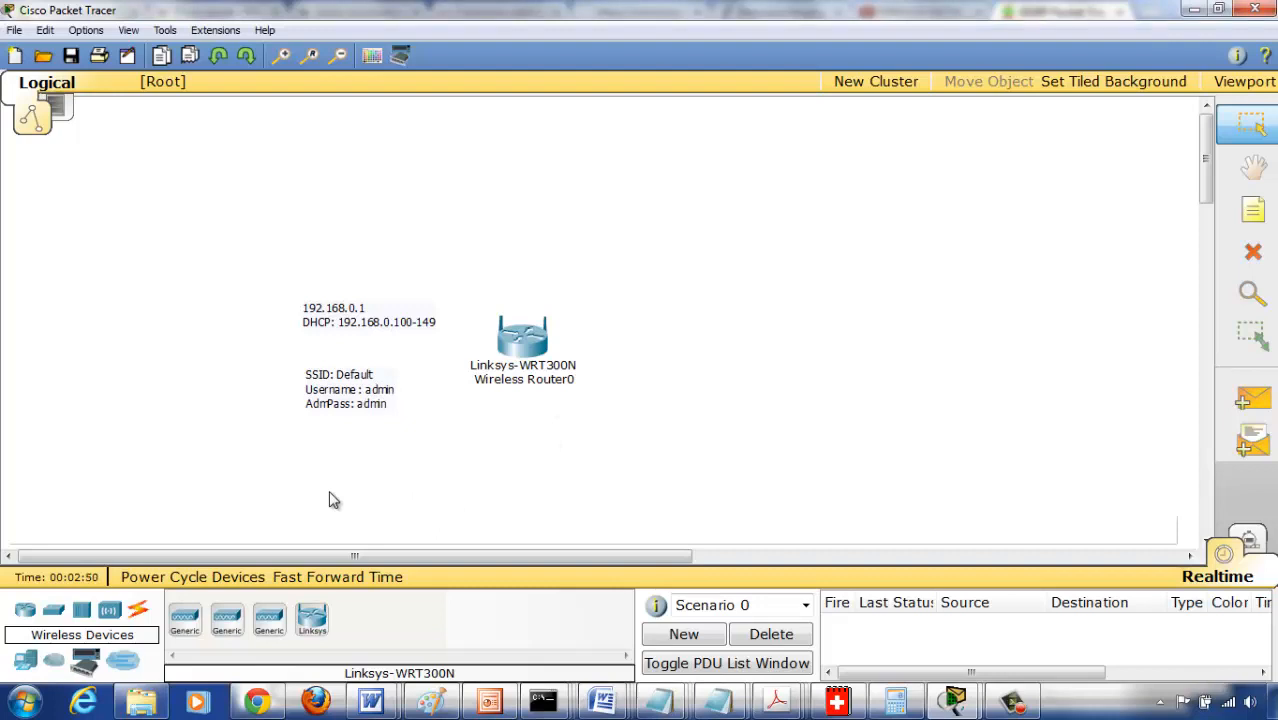
left_click(336, 577)
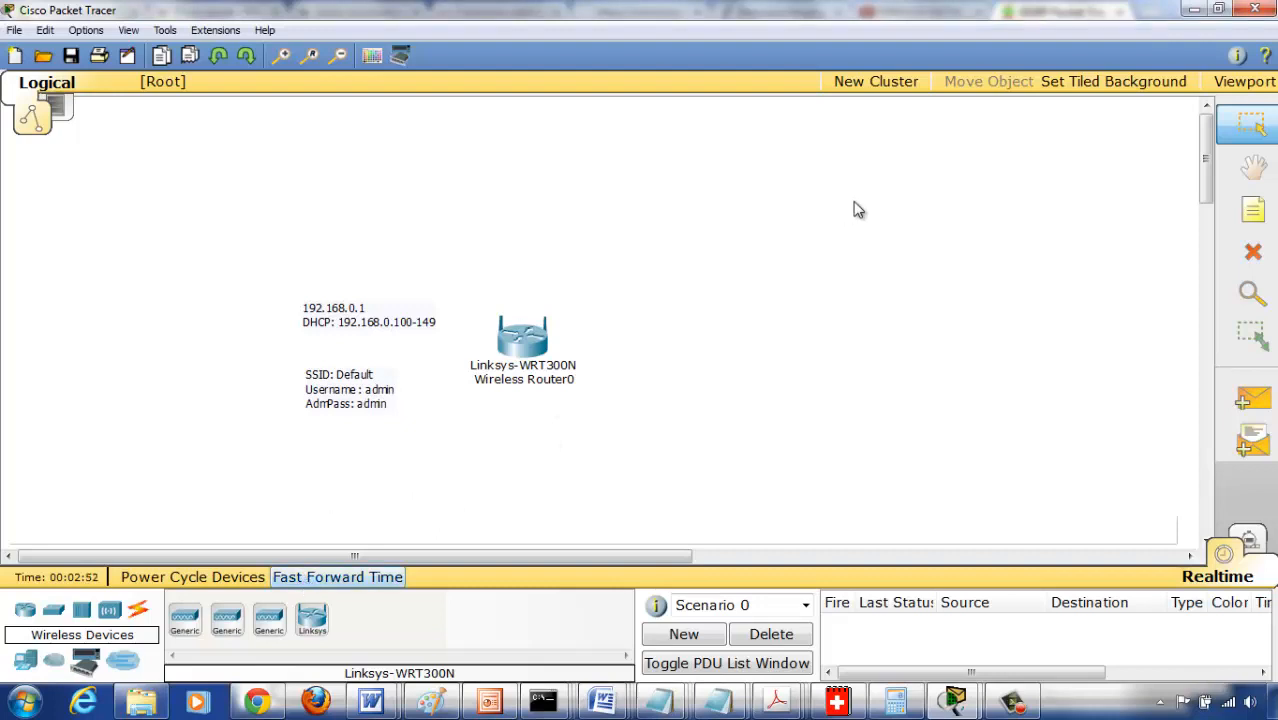
- Add a text note reading 192.168.2.1 to the right of the wireless router
left_click(1253, 210)
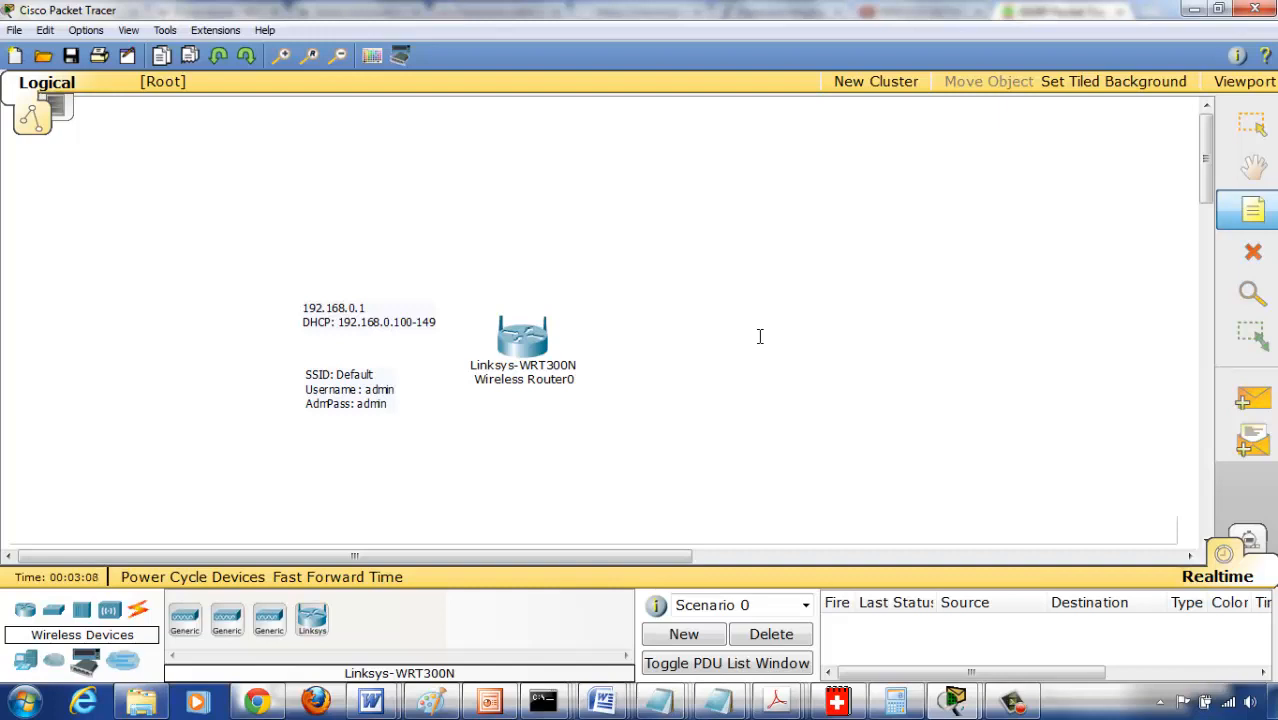
left_click(614, 306)
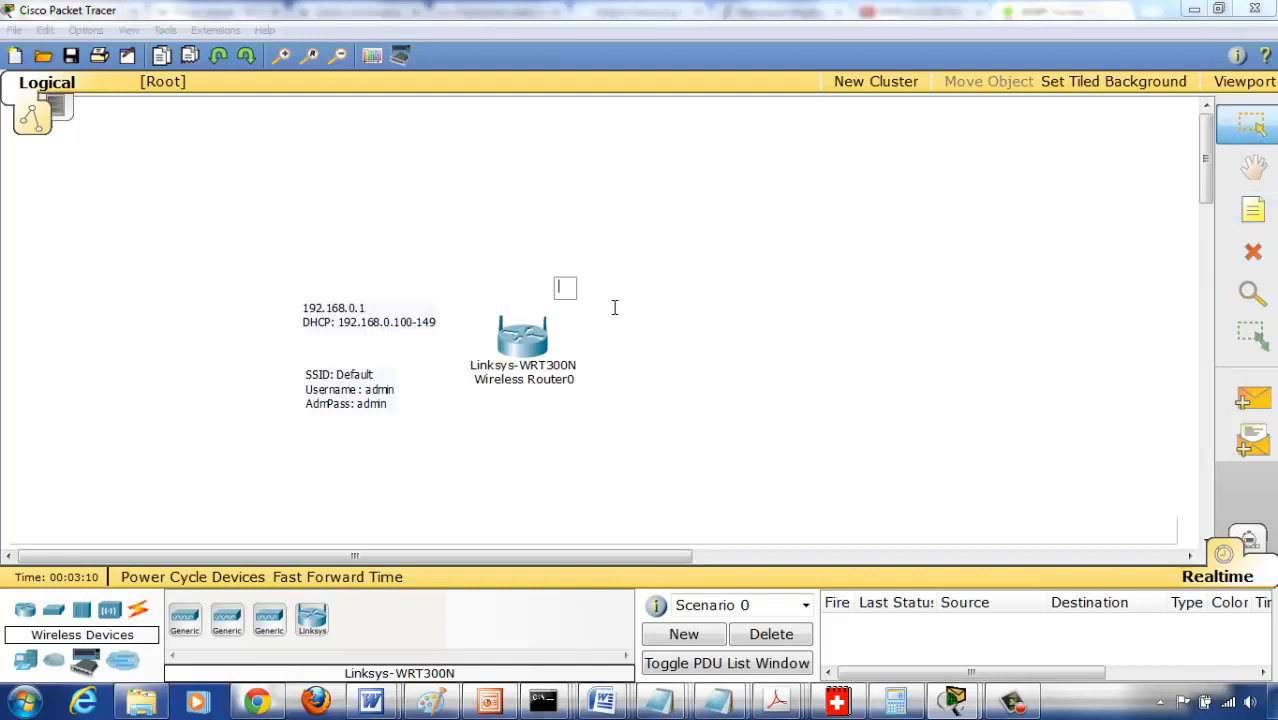
type("192.168.2.1")
left_click(870, 345)
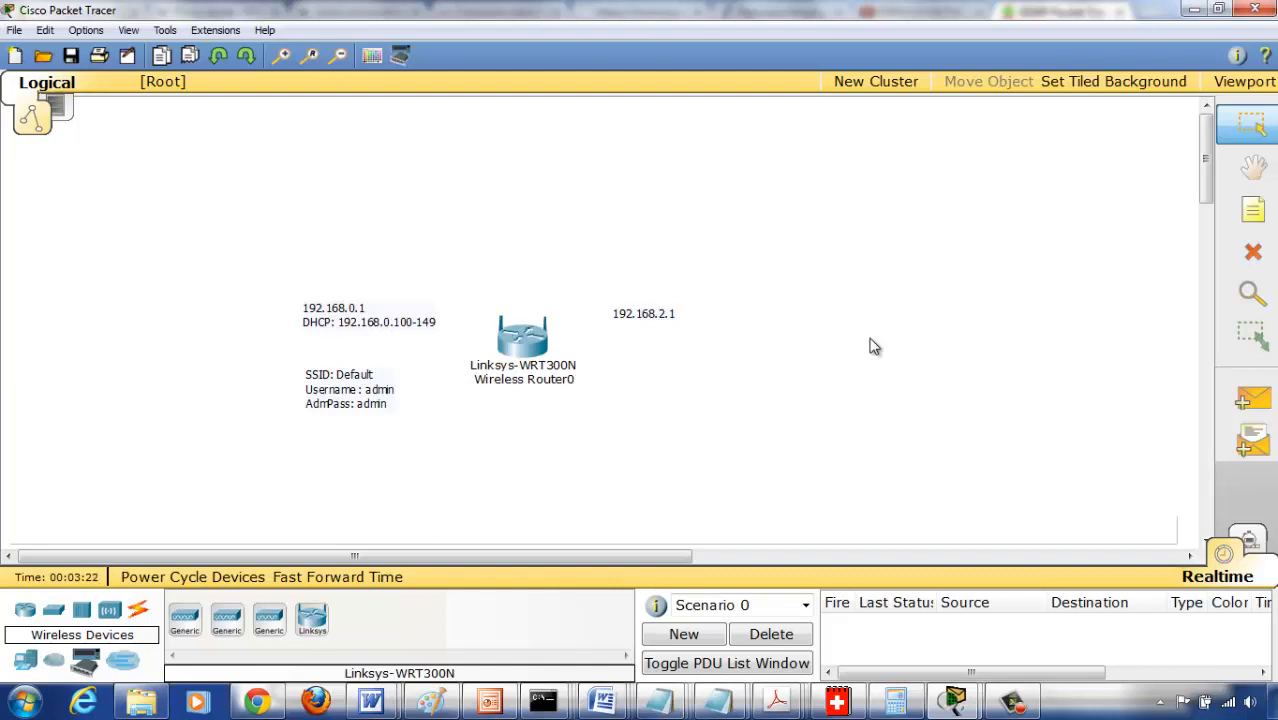
- Add a second line reading "DHCP: 192.168.2.100-149" to the 192.168.2.1 note
left_click(670, 314)
key("Return")
type("D")
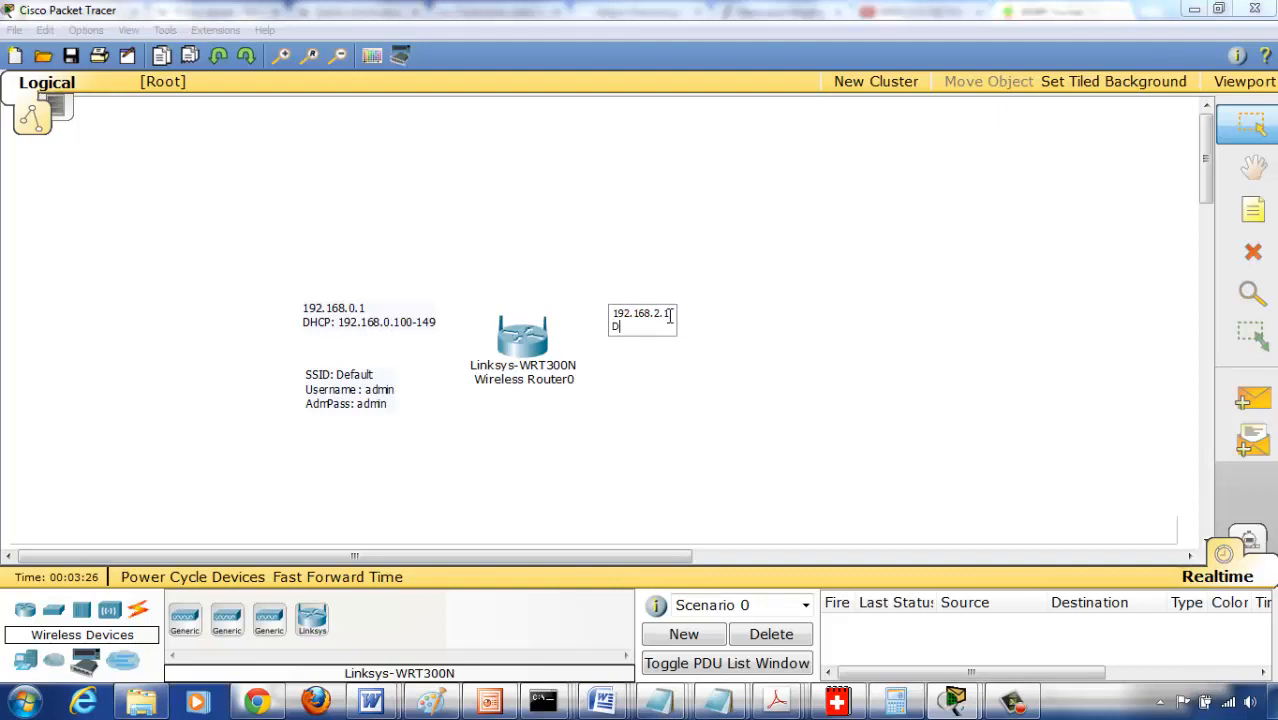
type("HCP: 192.168.2.100-1")
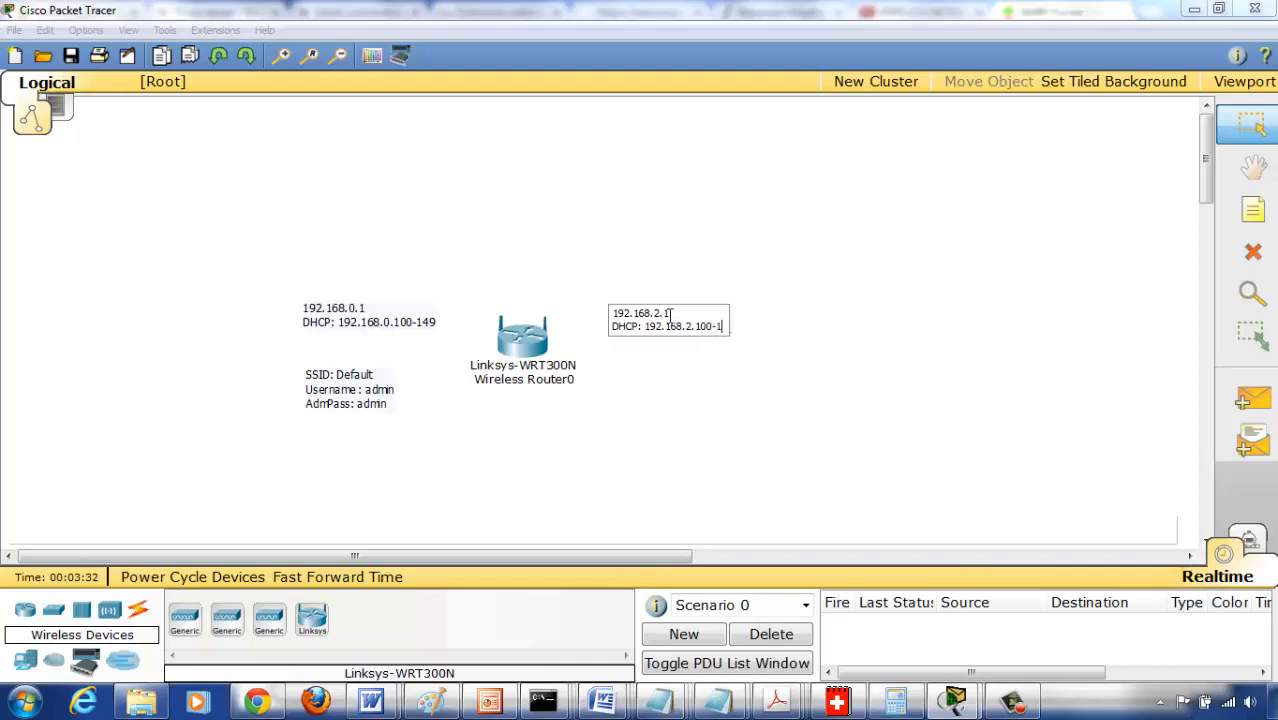
type("49")
left_click(865, 346)
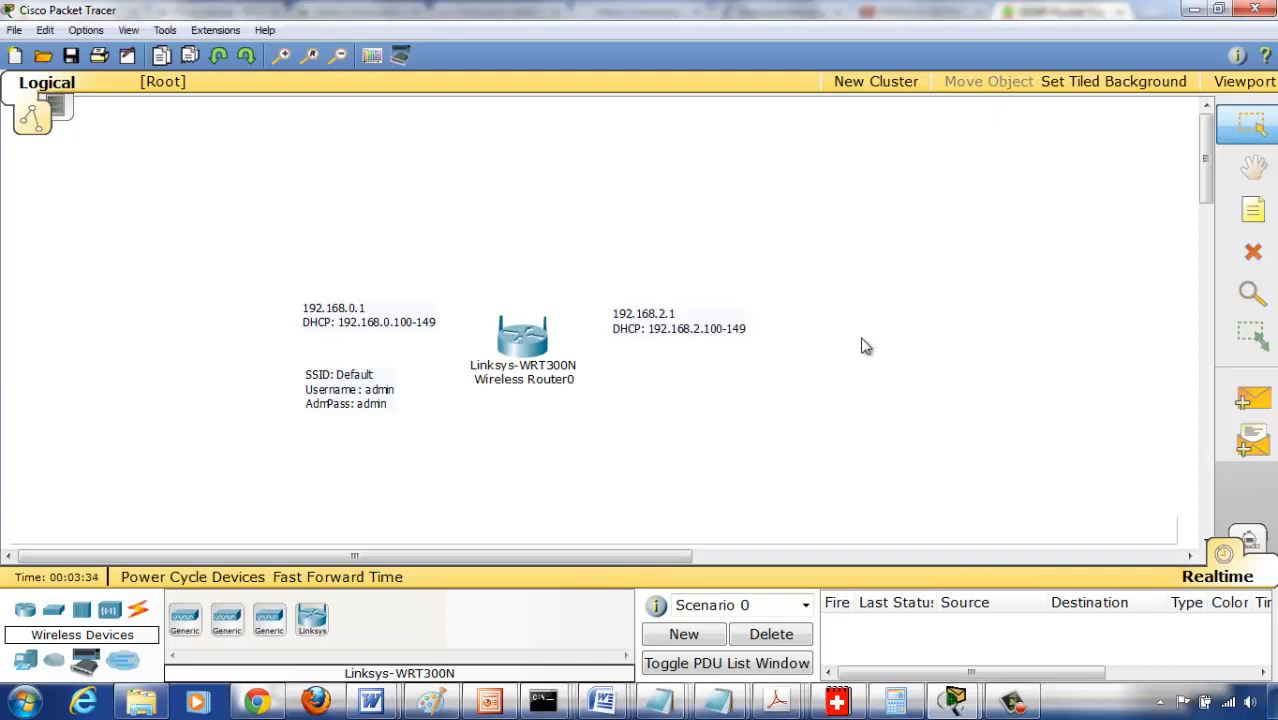
- Start a note below the 192.168.2.1 note with "SSID: MegNat" and an "AdmPass:" line holding the new admin password
left_click(1254, 213)
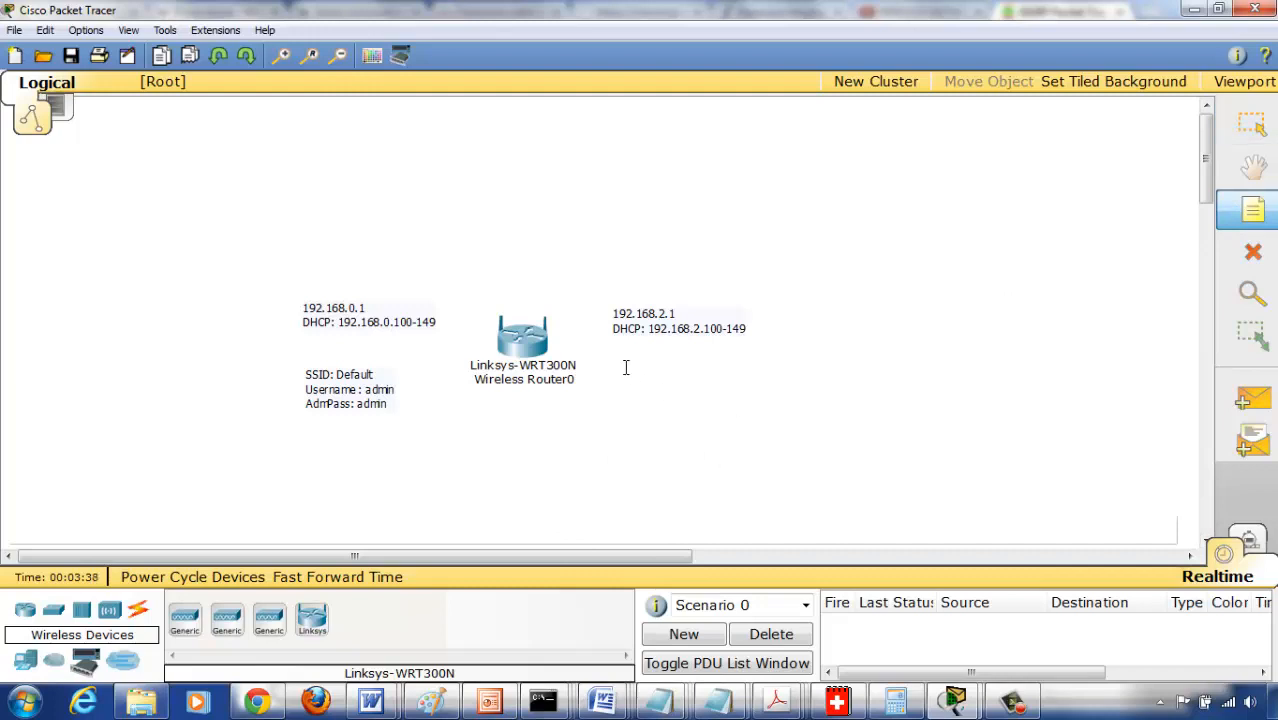
left_click(626, 368)
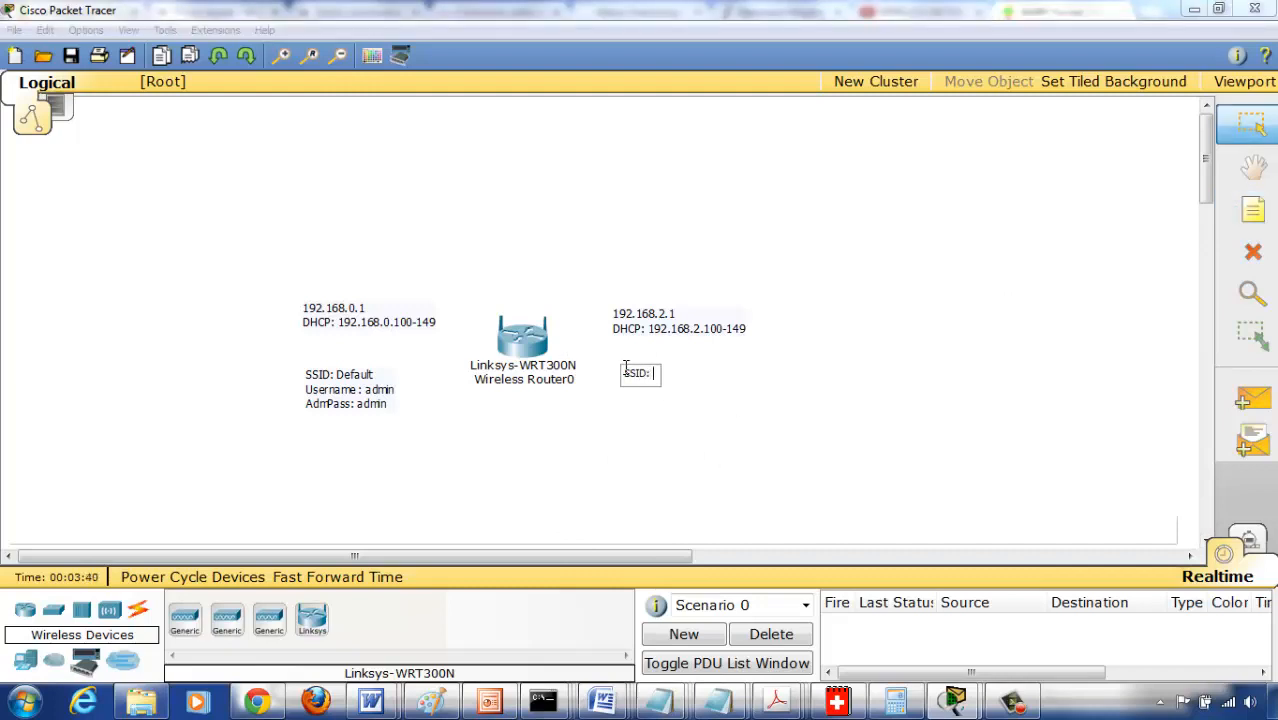
key("Return")
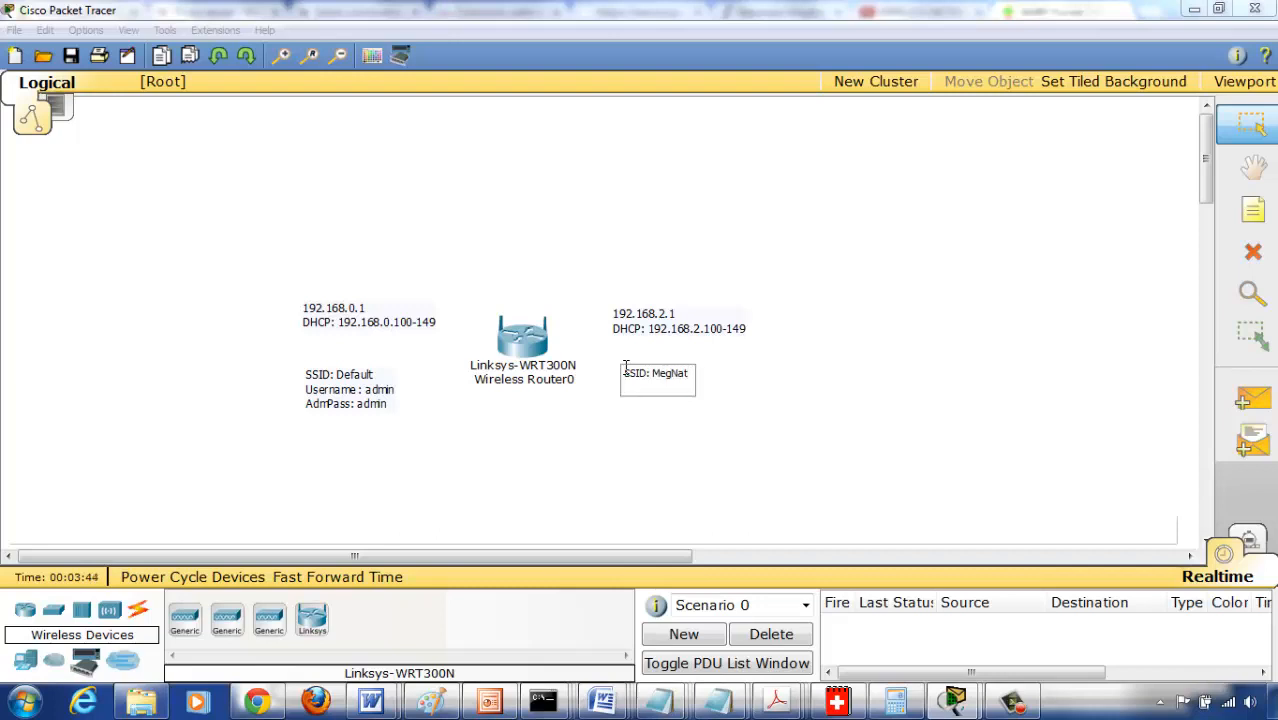
key("Return")
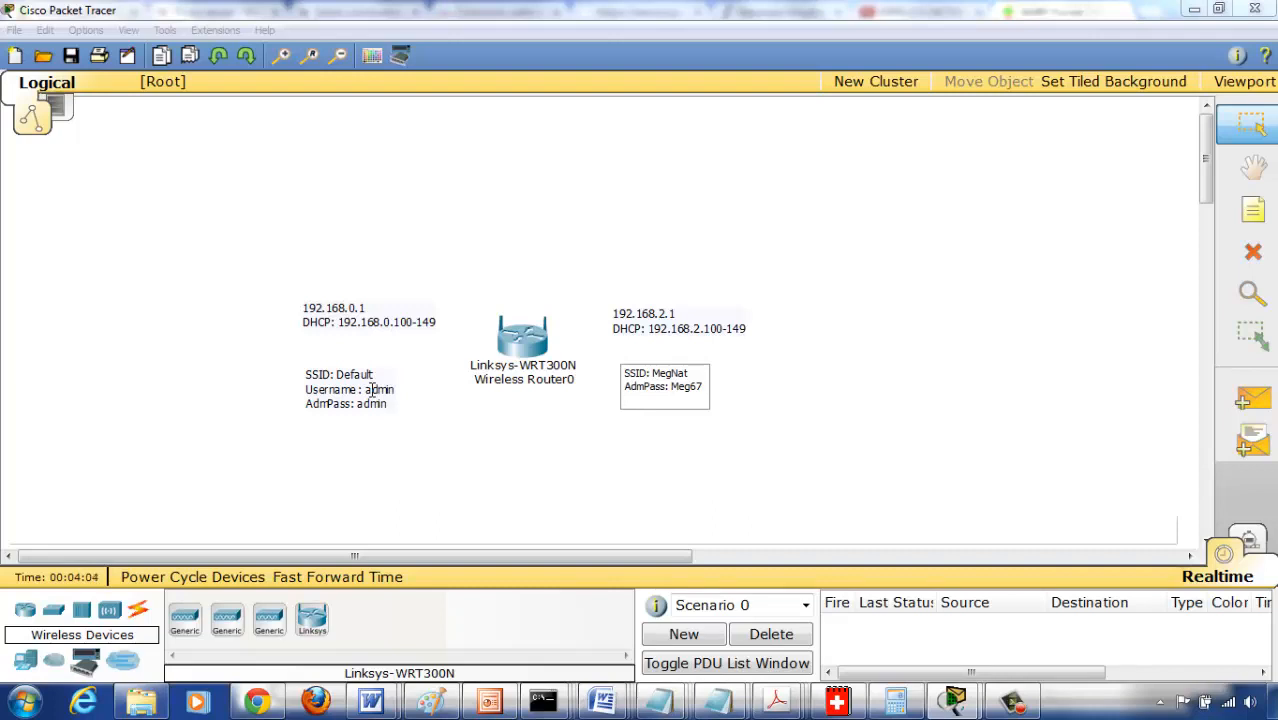
- Complete the MegNat note with the line "Security: WPA-2P" and a "Key:" line holding the wireless key
type("Security: WPA-2P")
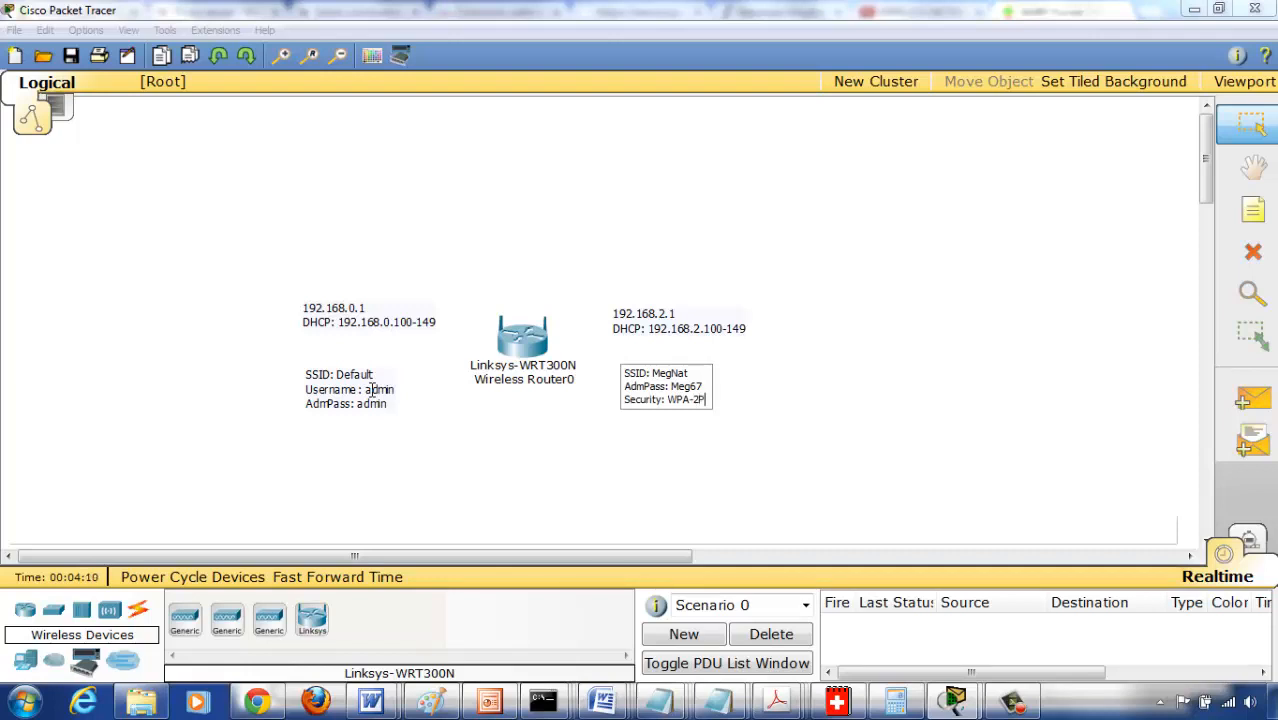
key("Return")
type("Key:")
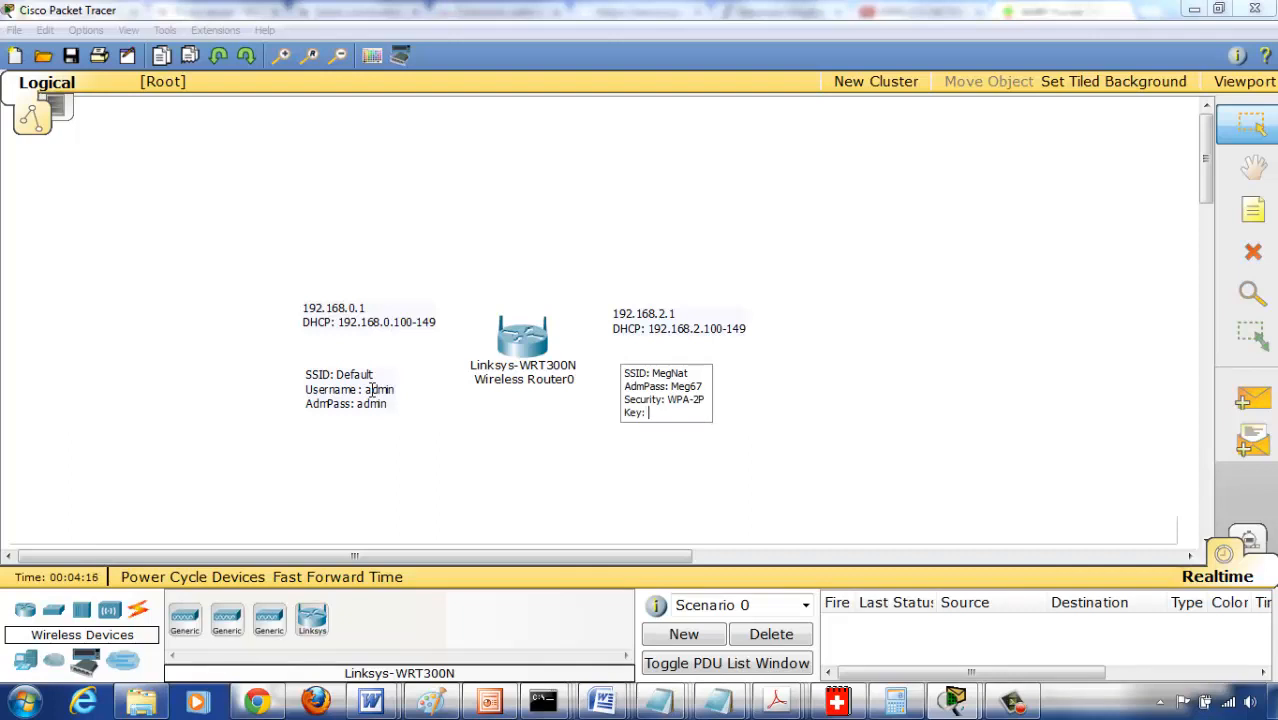
type(" Nat12345")
left_click(912, 484)
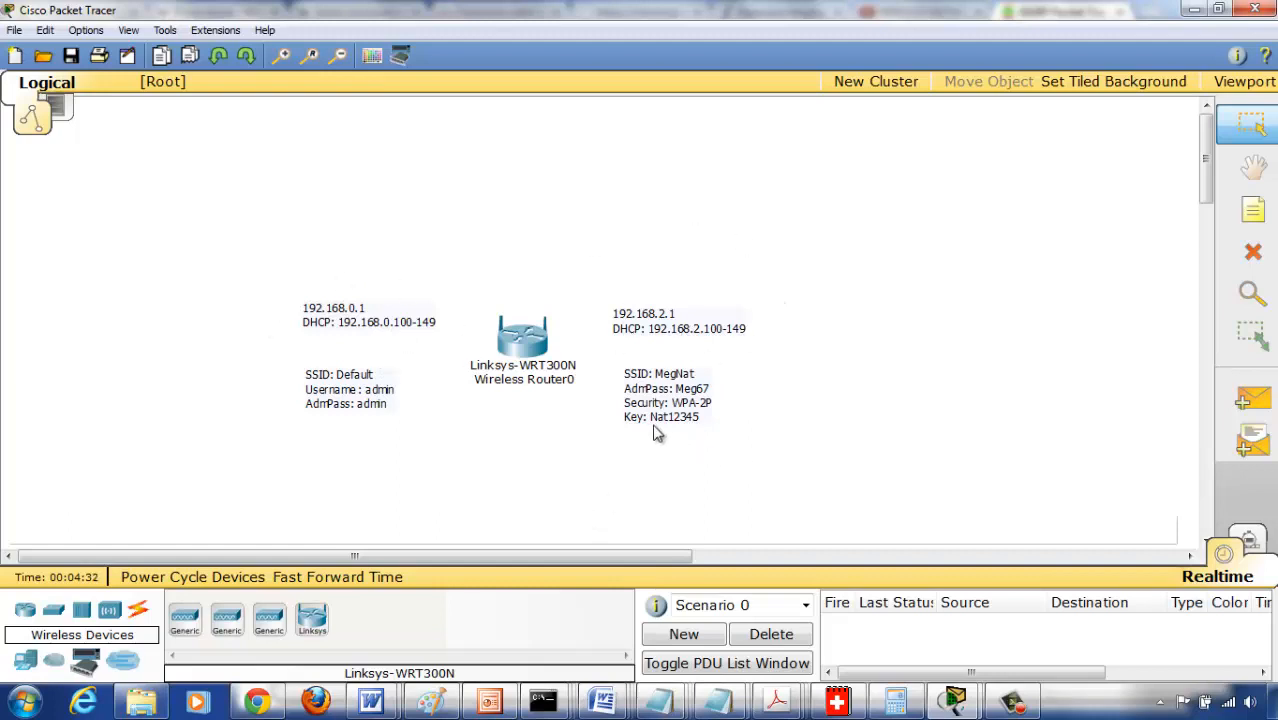
- Nudge the MegNat note slightly up and place a custom-made Wireless PC below and to the right of the wireless router
left_click_drag(654, 432, 659, 426)
left_click(125, 504)
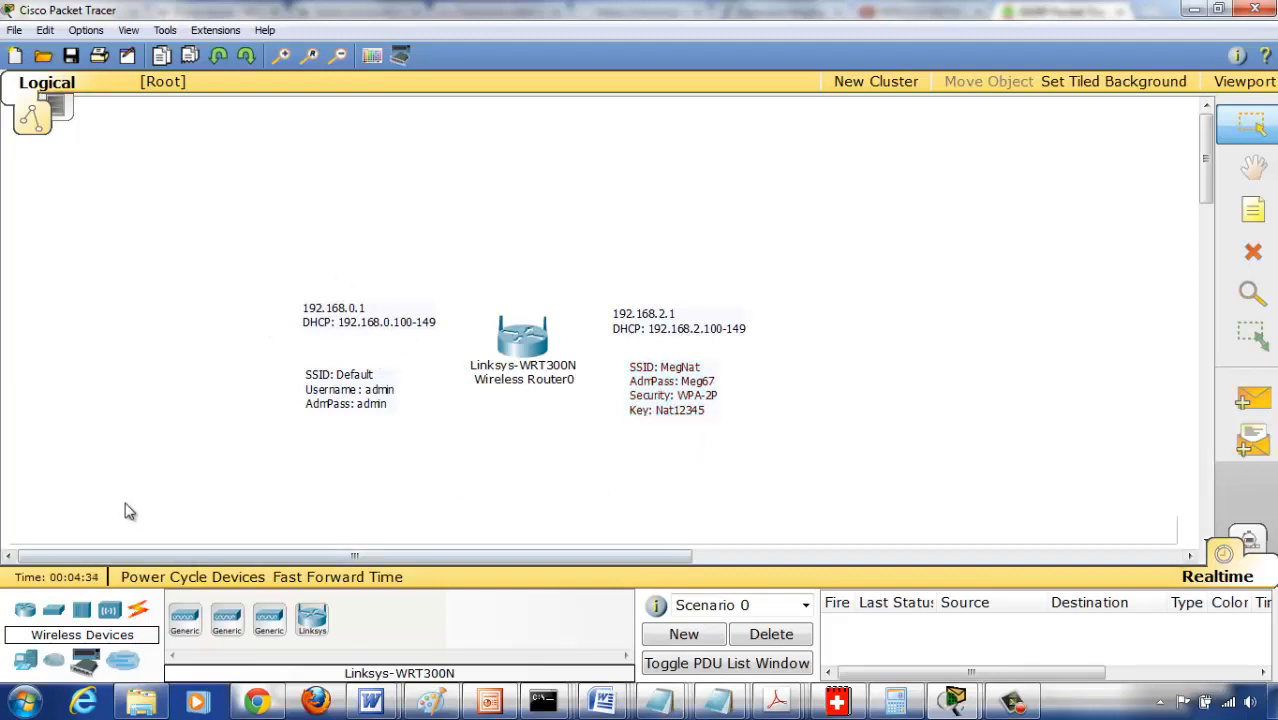
left_click(29, 661)
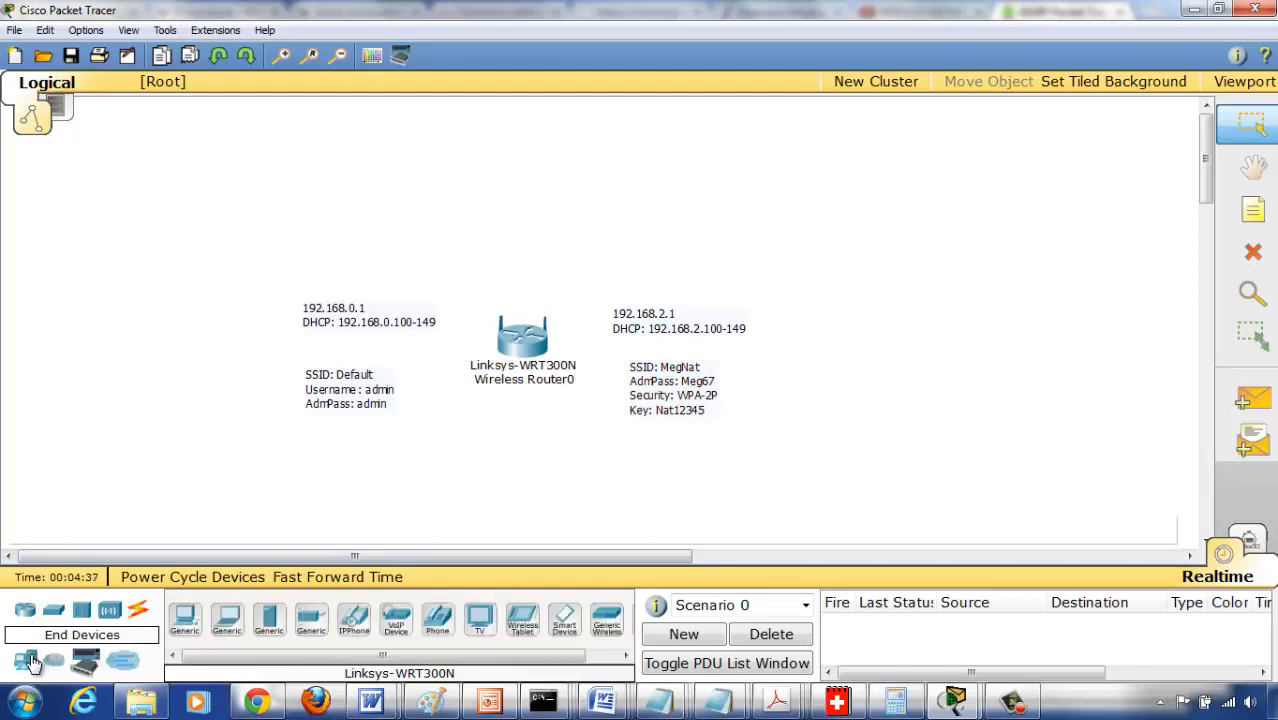
left_click(86, 662)
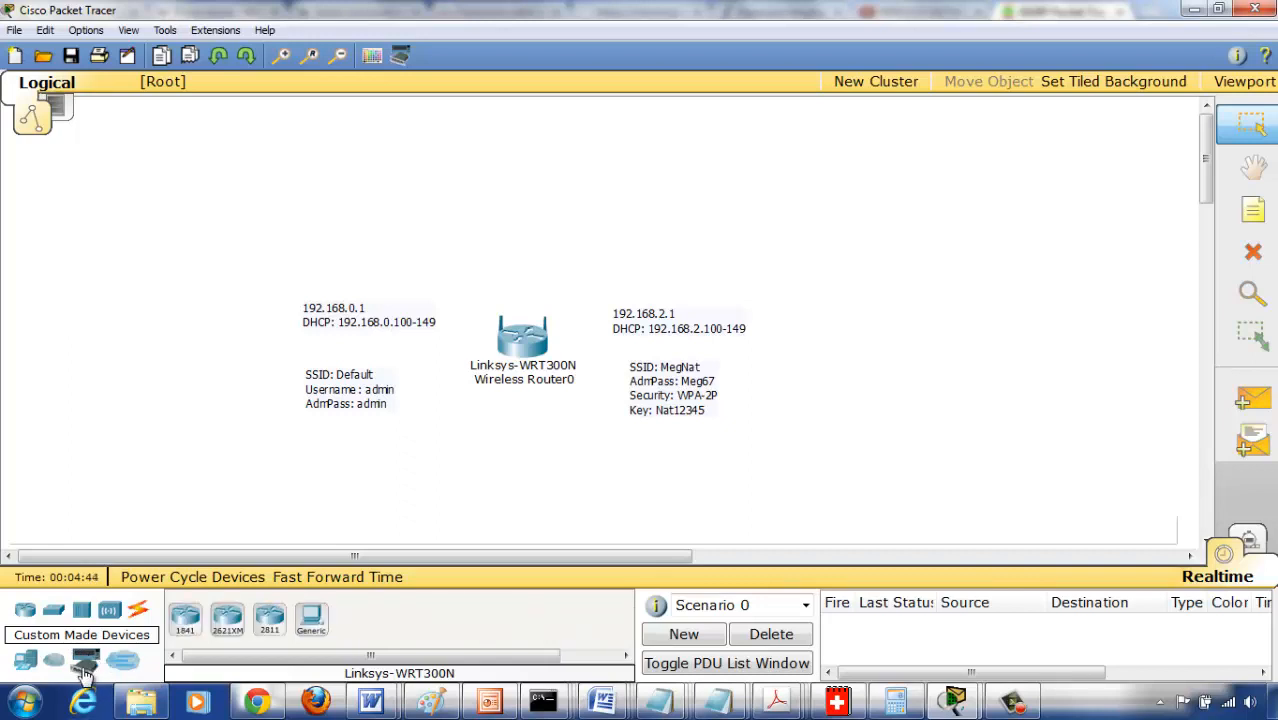
left_click(311, 619)
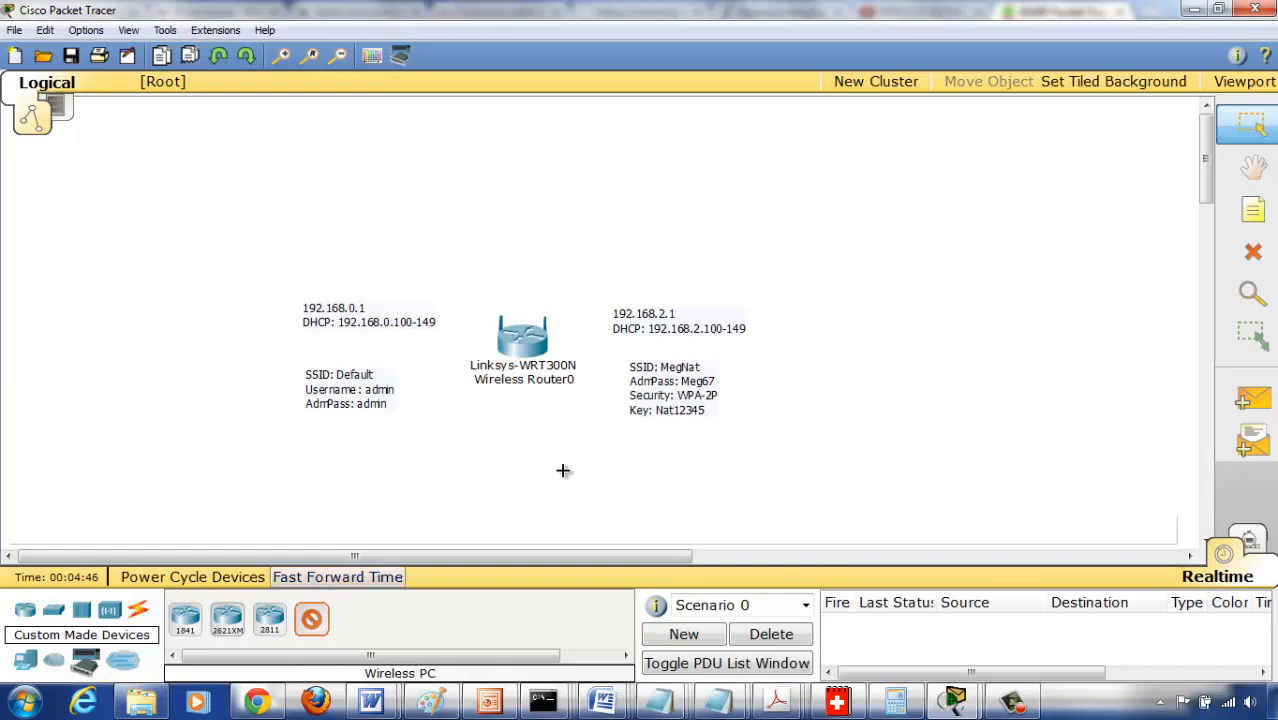
left_click(620, 492)
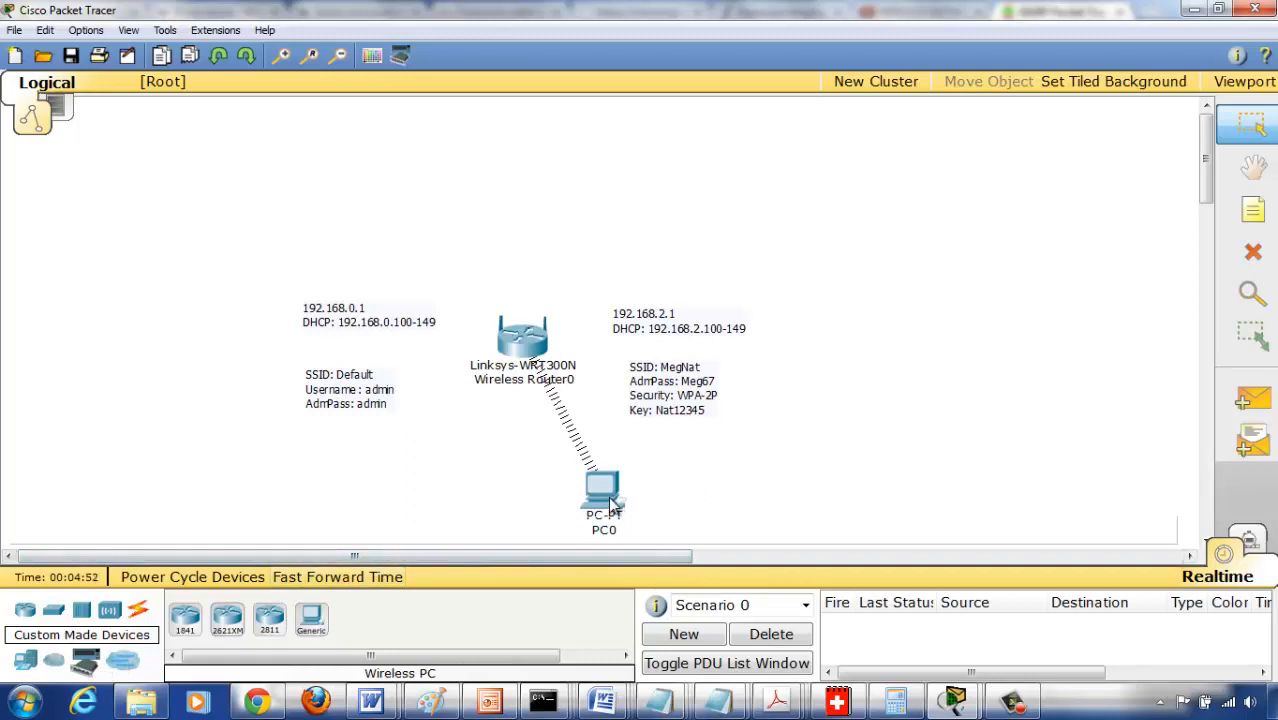
left_click_drag(613, 503, 630, 475)
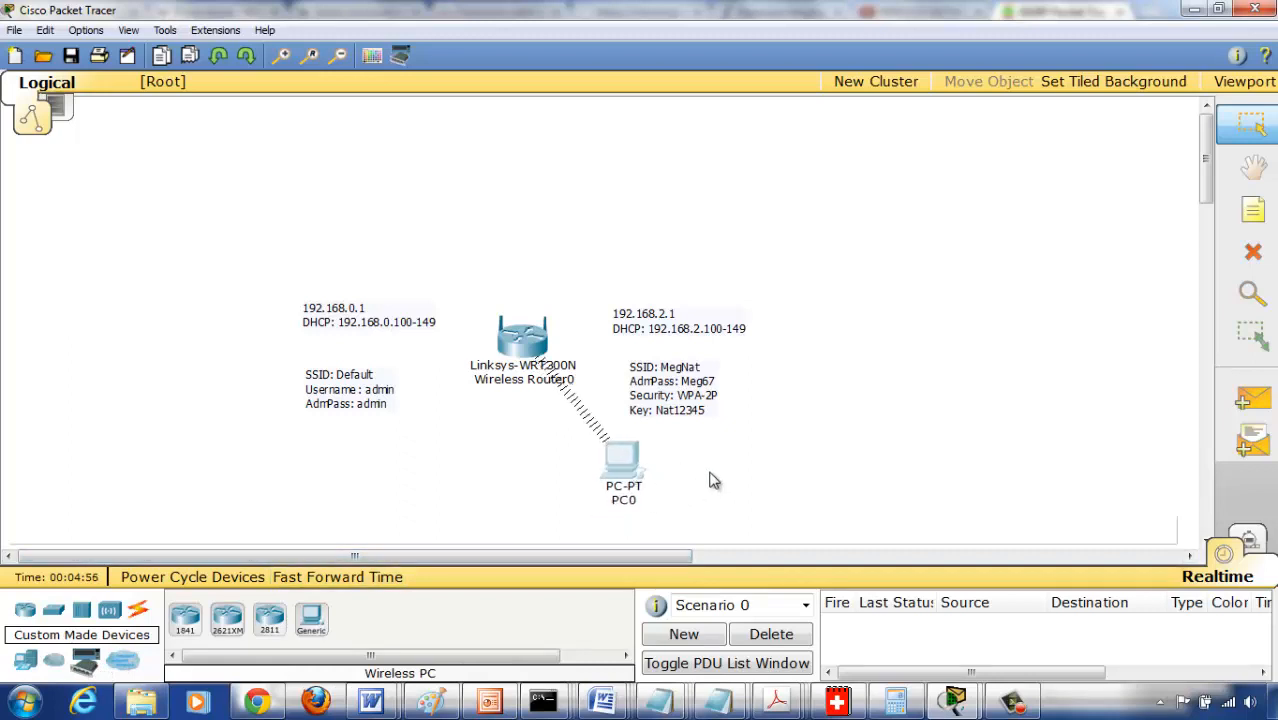
- Run ipconfig in PC0's command prompt to check its addressing, with the device window moved beside the topology, and close the prompt
left_click(628, 462)
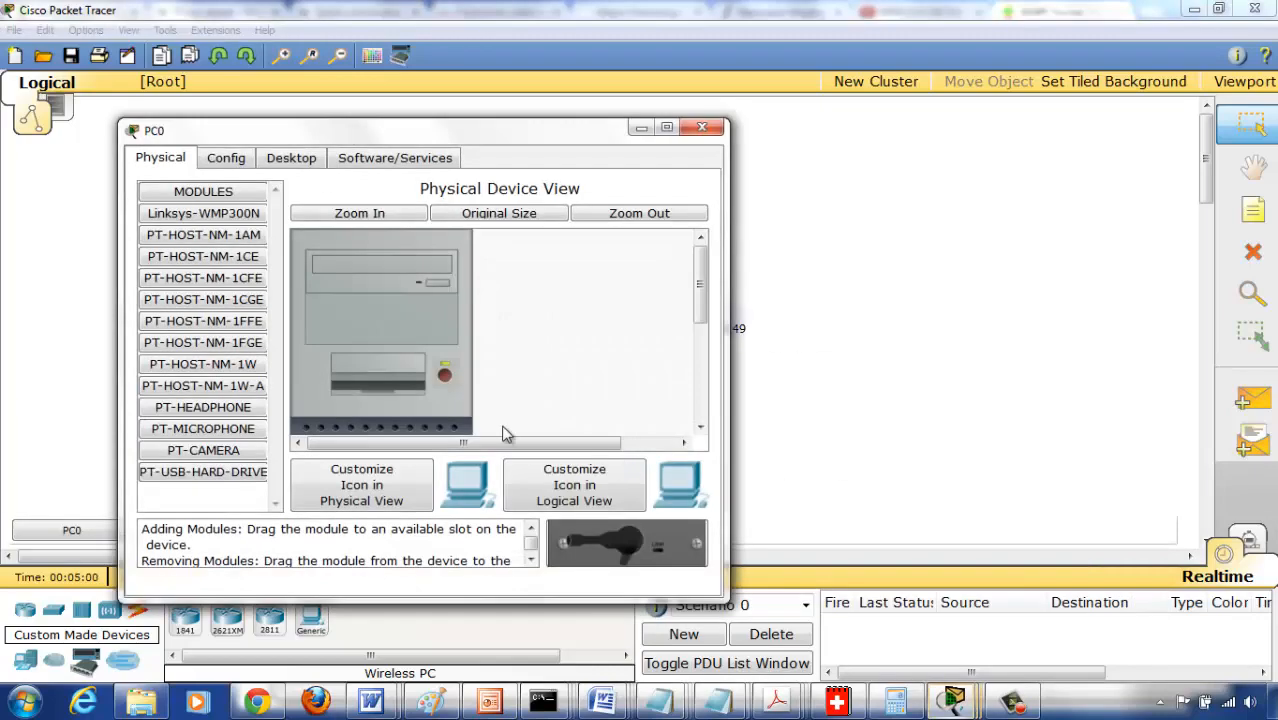
left_click(290, 158)
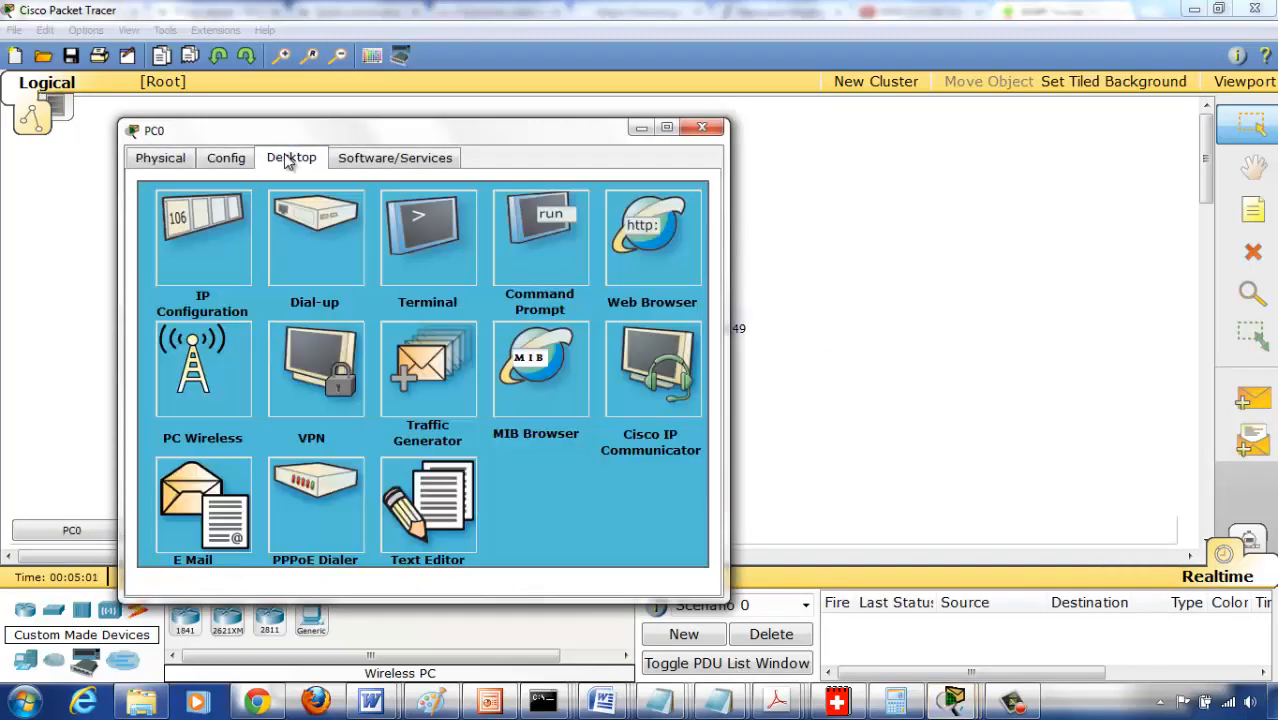
left_click(541, 253)
type("ipc")
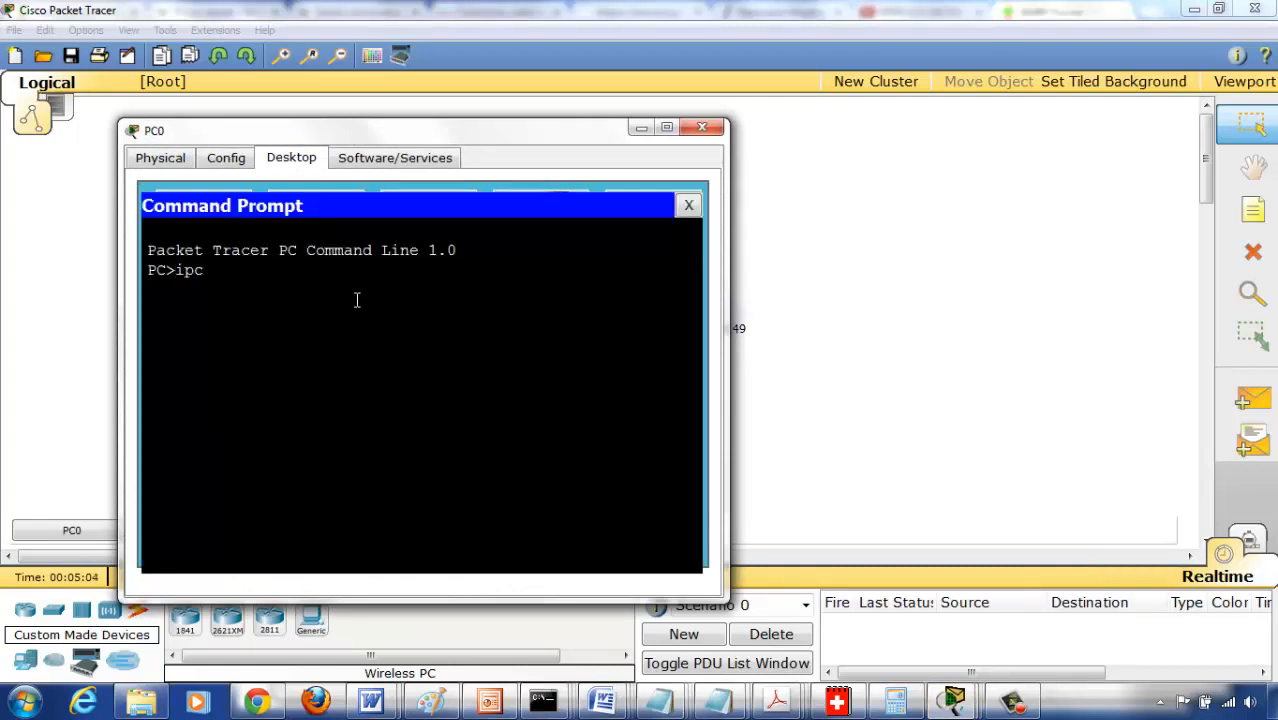
type("onfig")
key("Return")
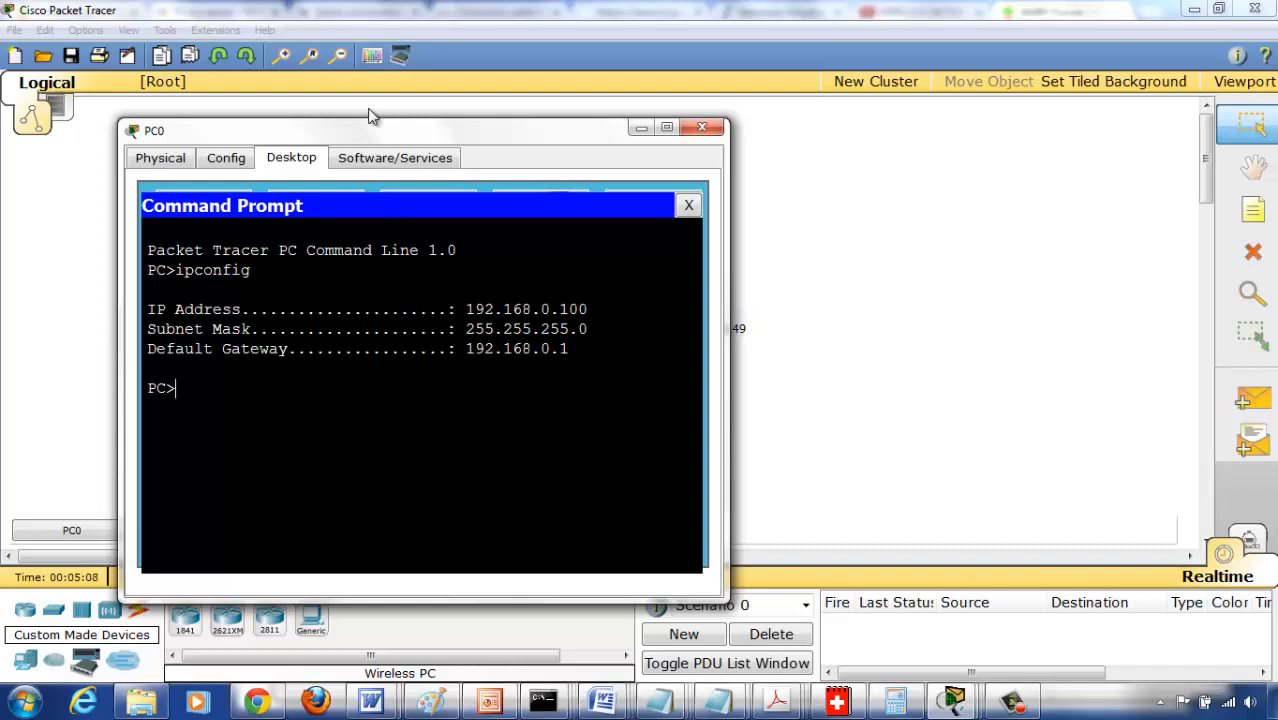
left_click_drag(378, 132, 828, 87)
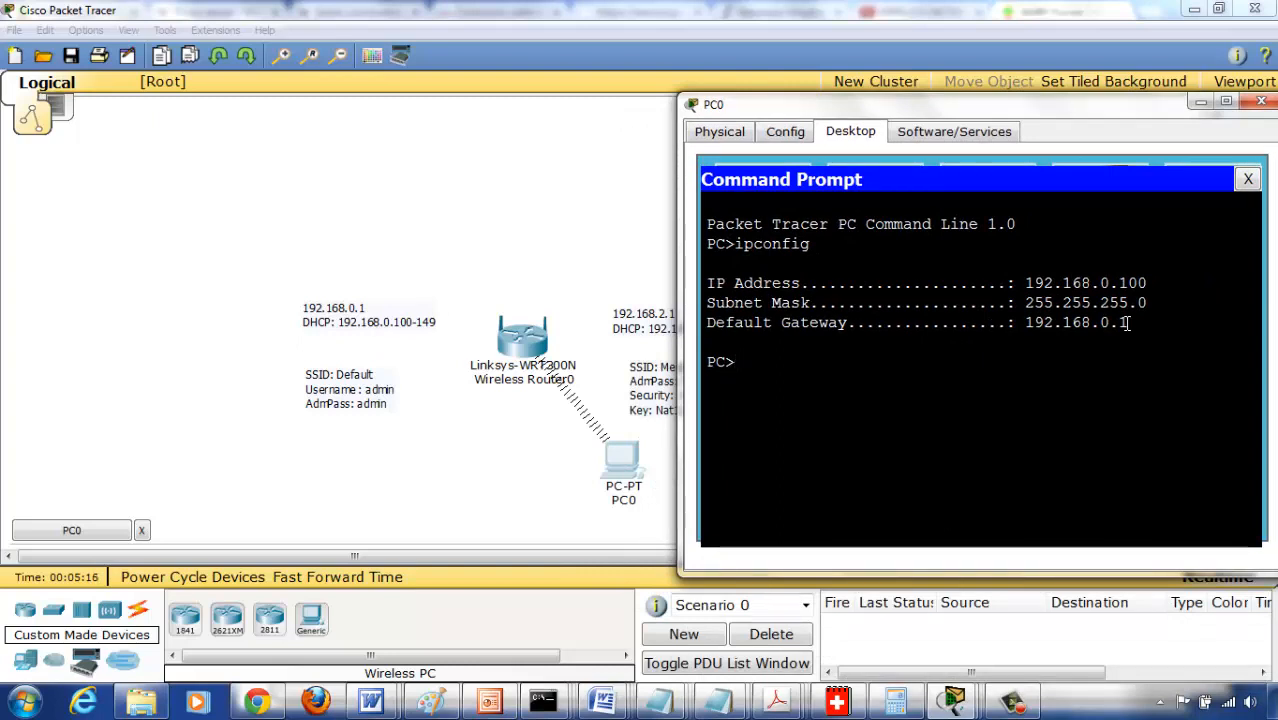
left_click(1248, 179)
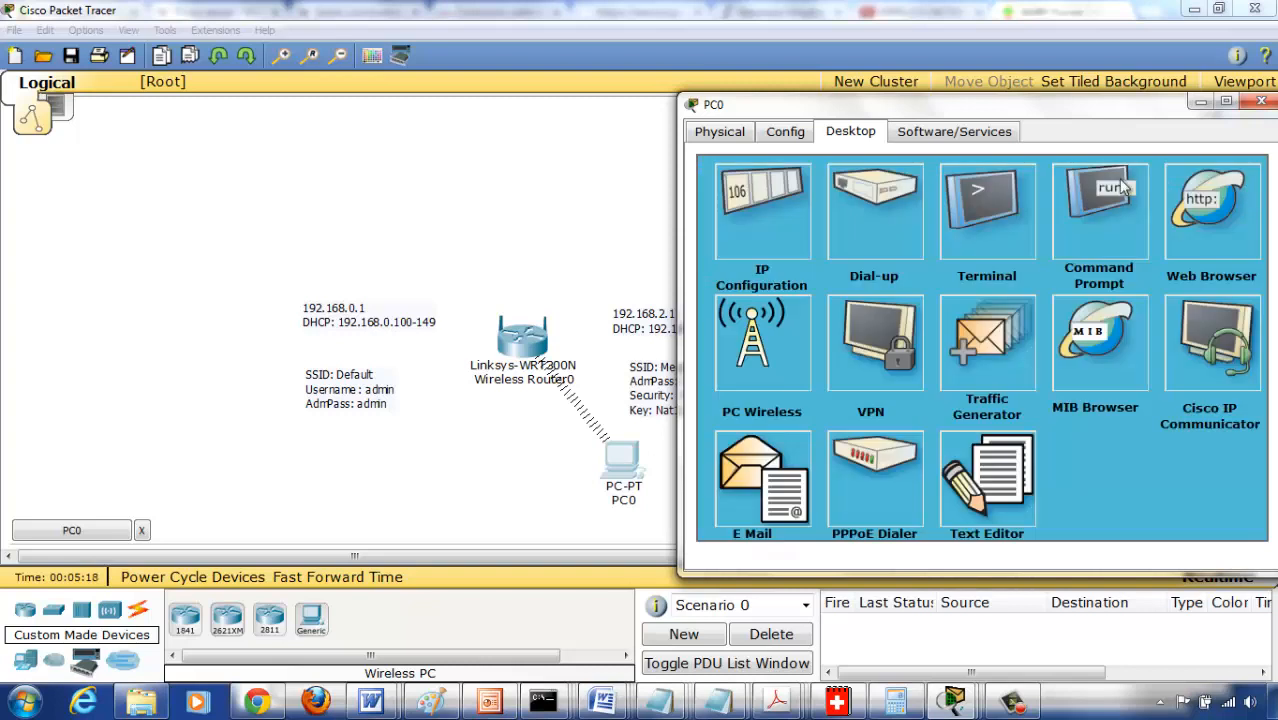
- Load the router's configuration page at 192.168.0.1 in PC0's web browser
left_click(1199, 223)
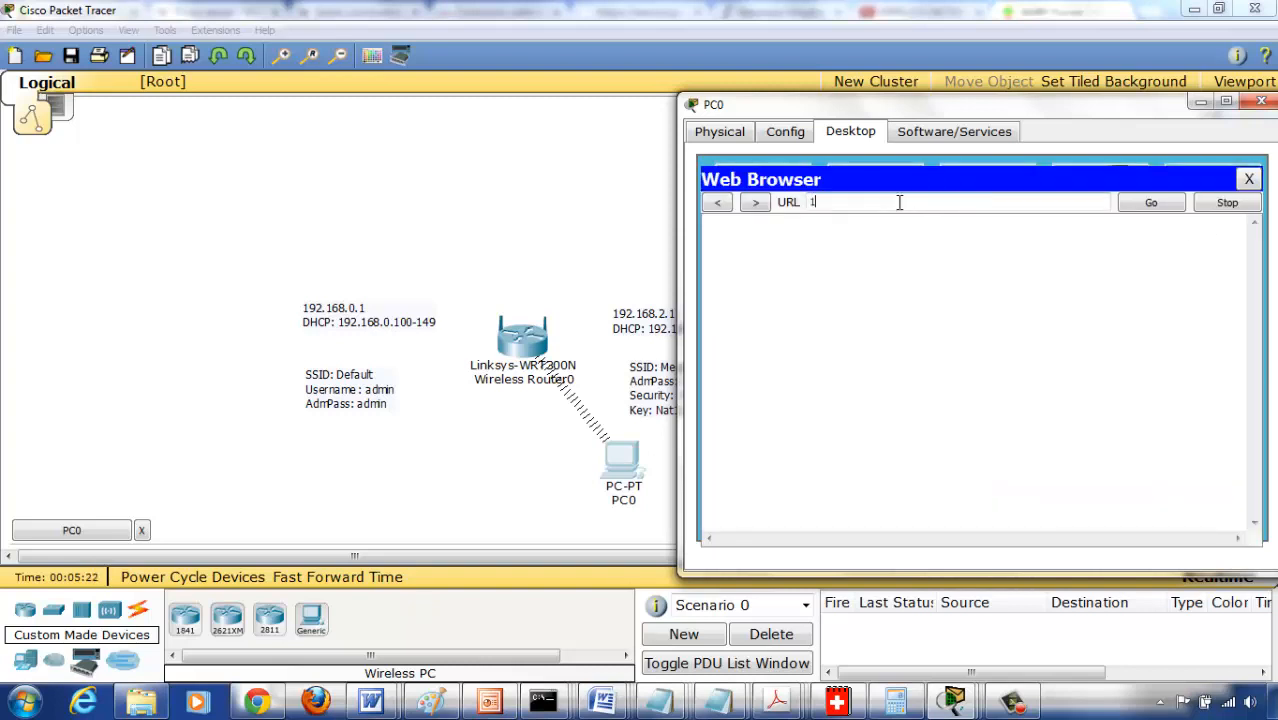
type("192.168.0.1")
key("Return")
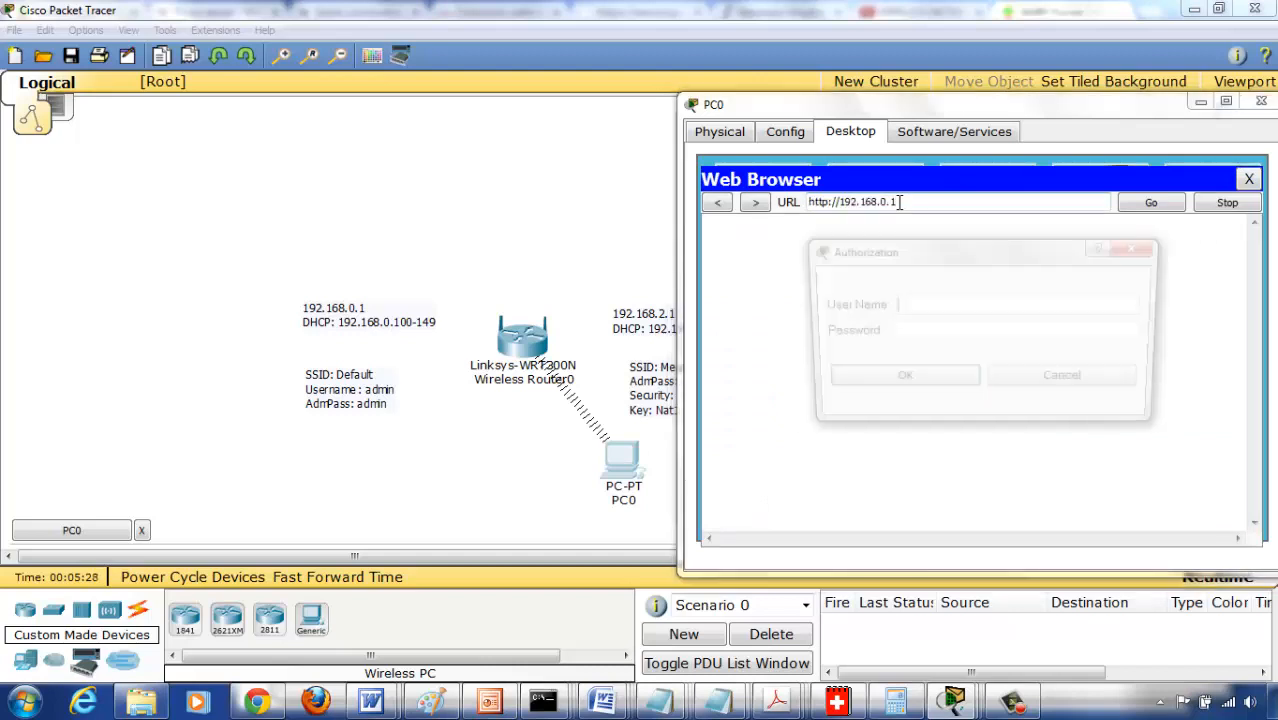
- Log in to the router with the user name admin and its default admin password
type("a")
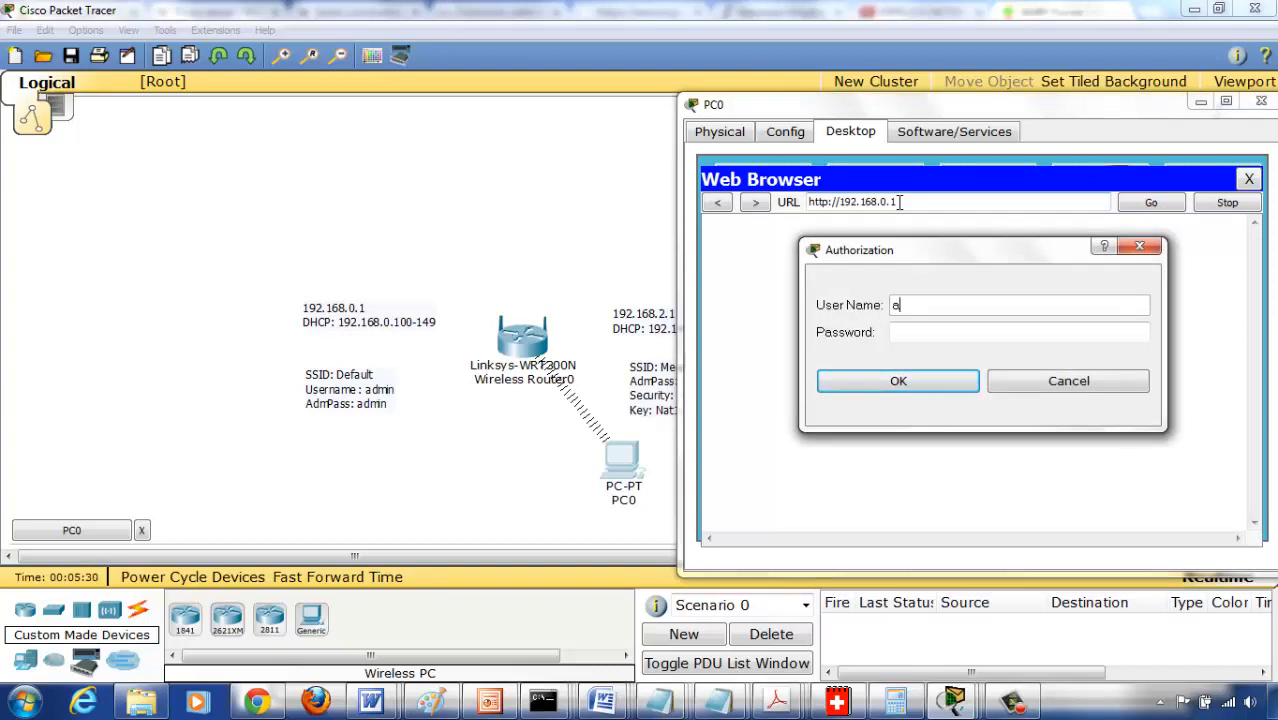
type("dmin")
key("Tab")
type("admin")
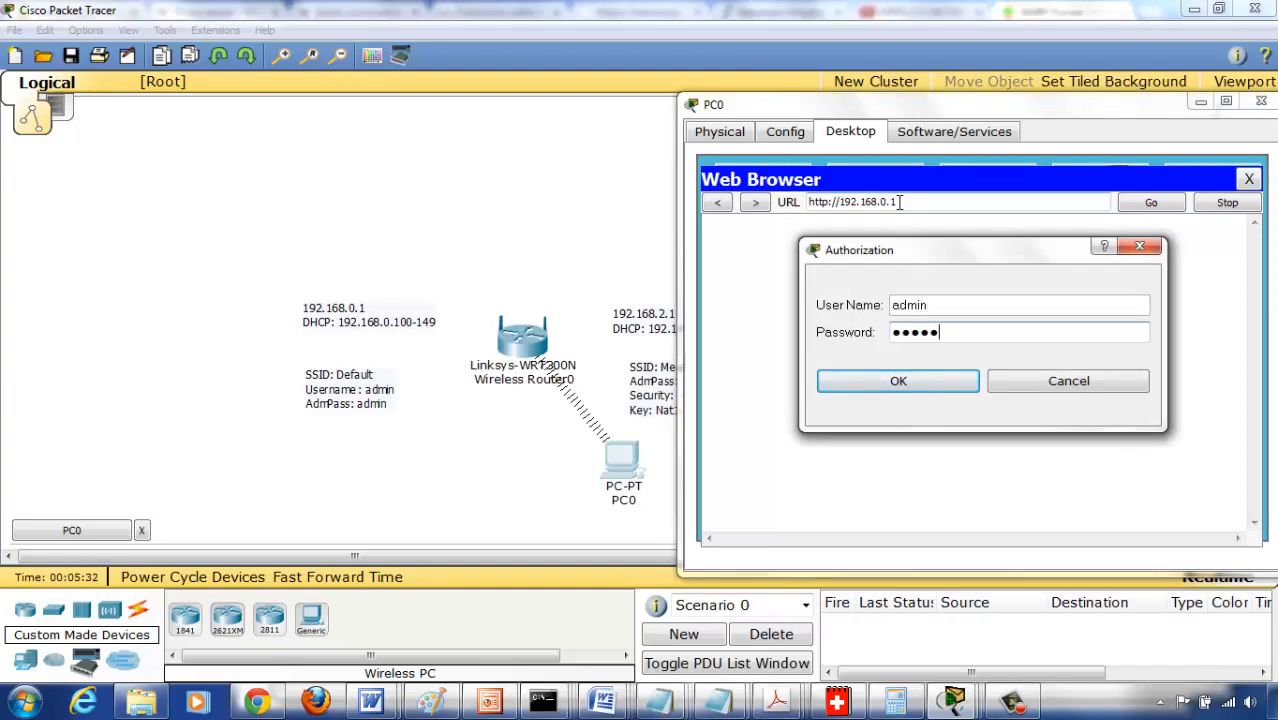
key("Return")
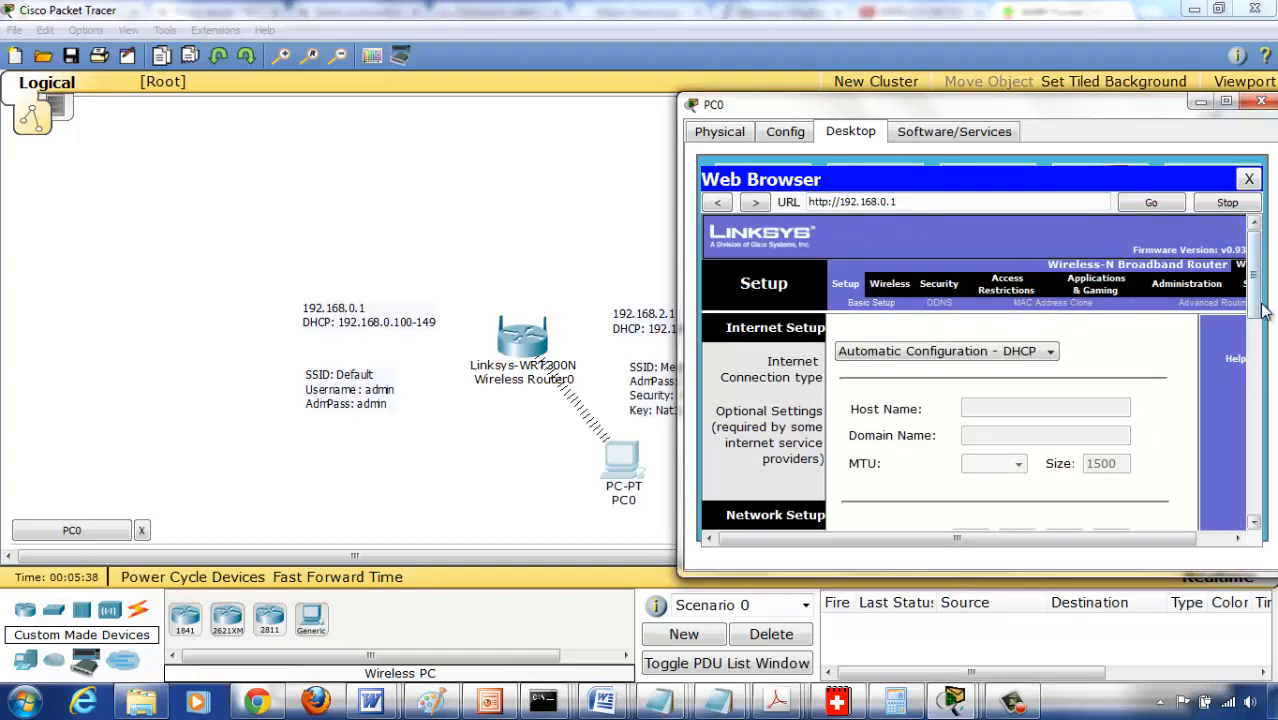
- Set the router's IP address to 192.168.2.1, save the settings and close PC0's window
mouse_move(1262, 305)
left_mouse_down()
mouse_move(1262, 358)
mouse_move(1262, 274)
mouse_move(1260, 328)
left_mouse_up()
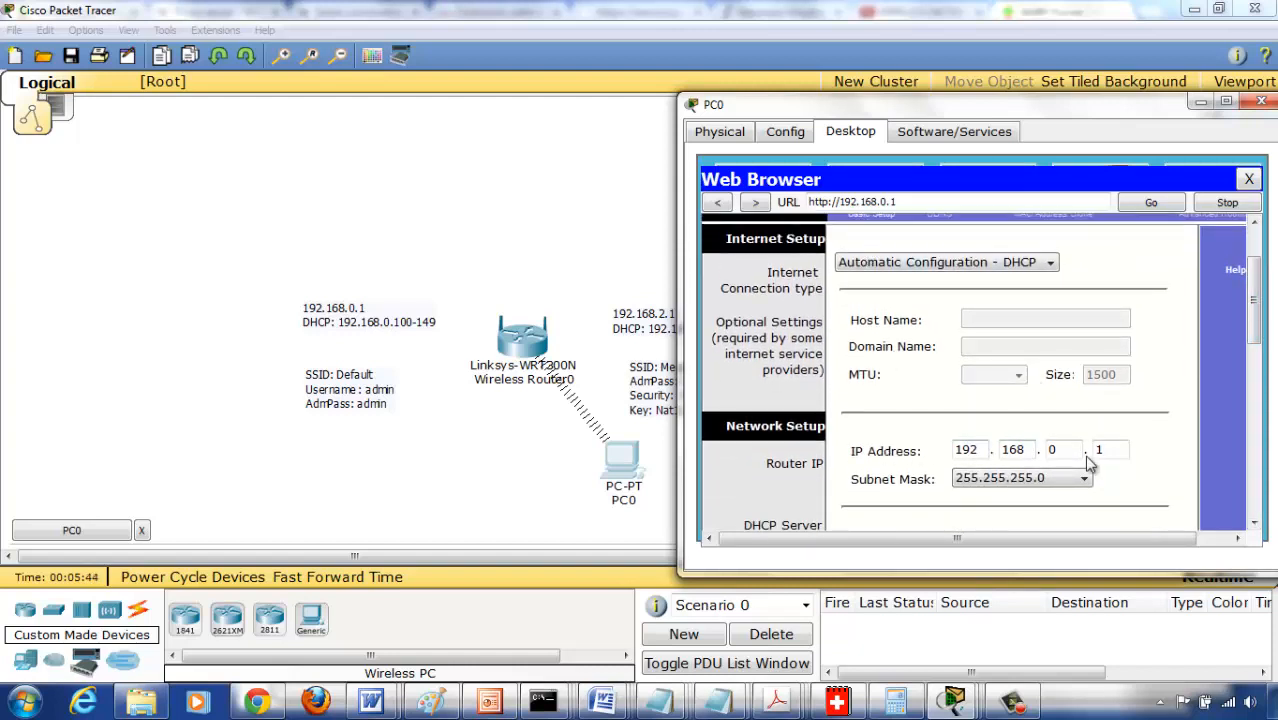
double_click(1054, 450)
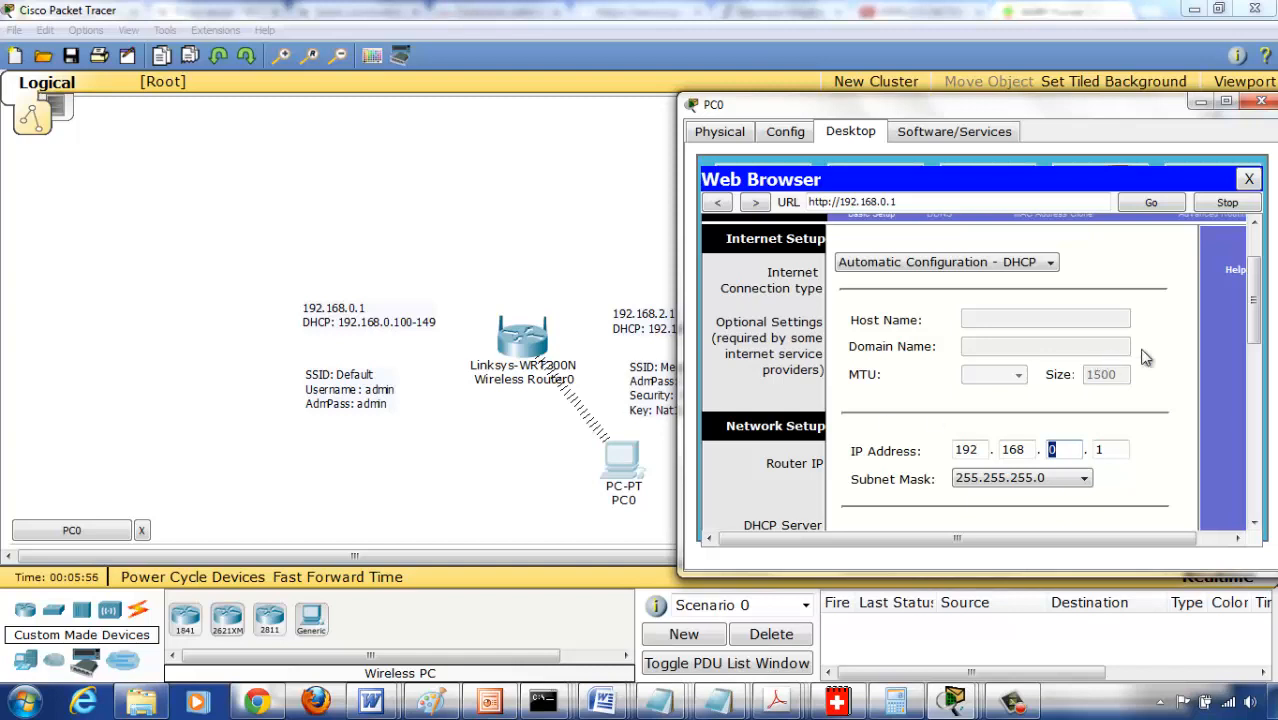
left_click_drag(1262, 332, 1262, 368)
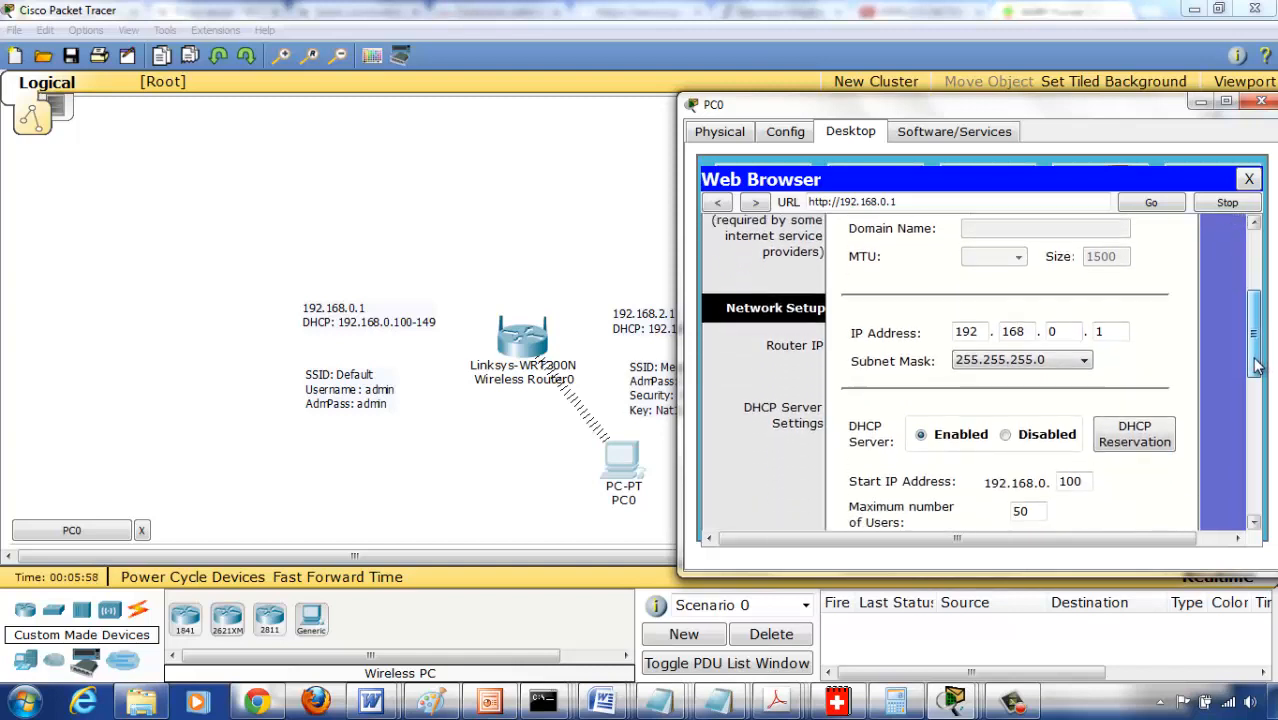
double_click(1068, 326)
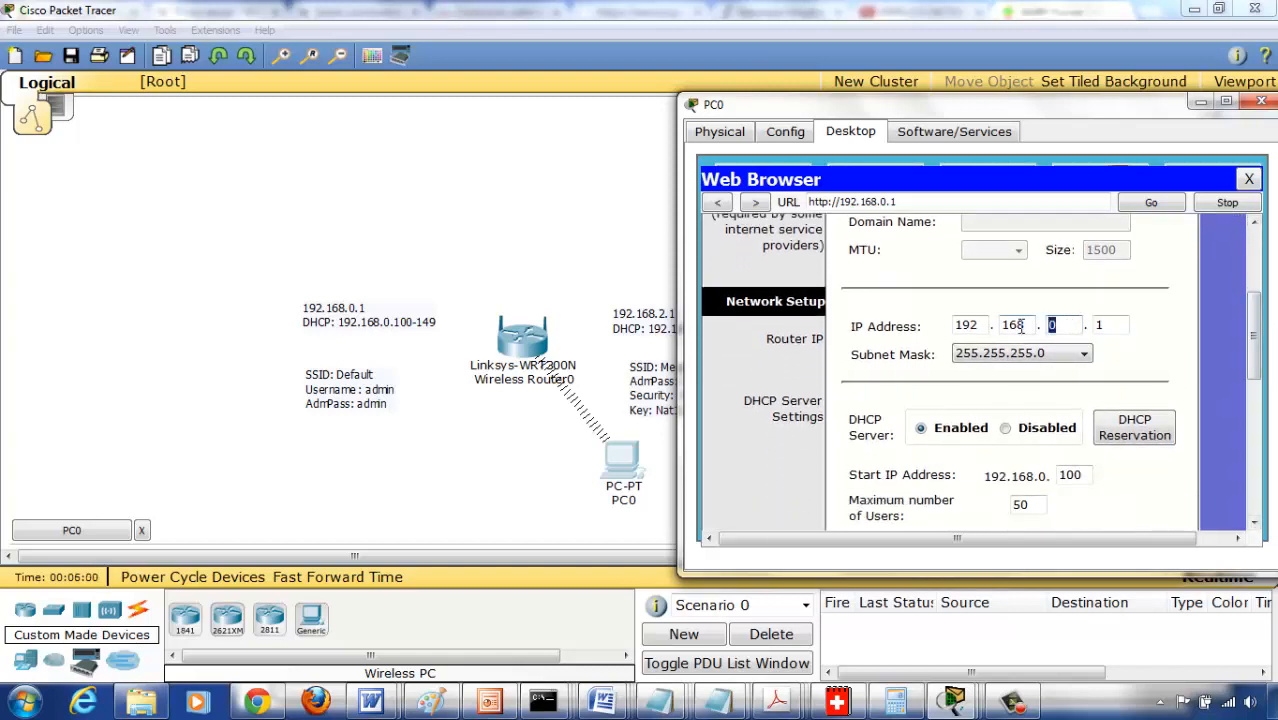
type("2")
left_click_drag(849, 111, 625, 113)
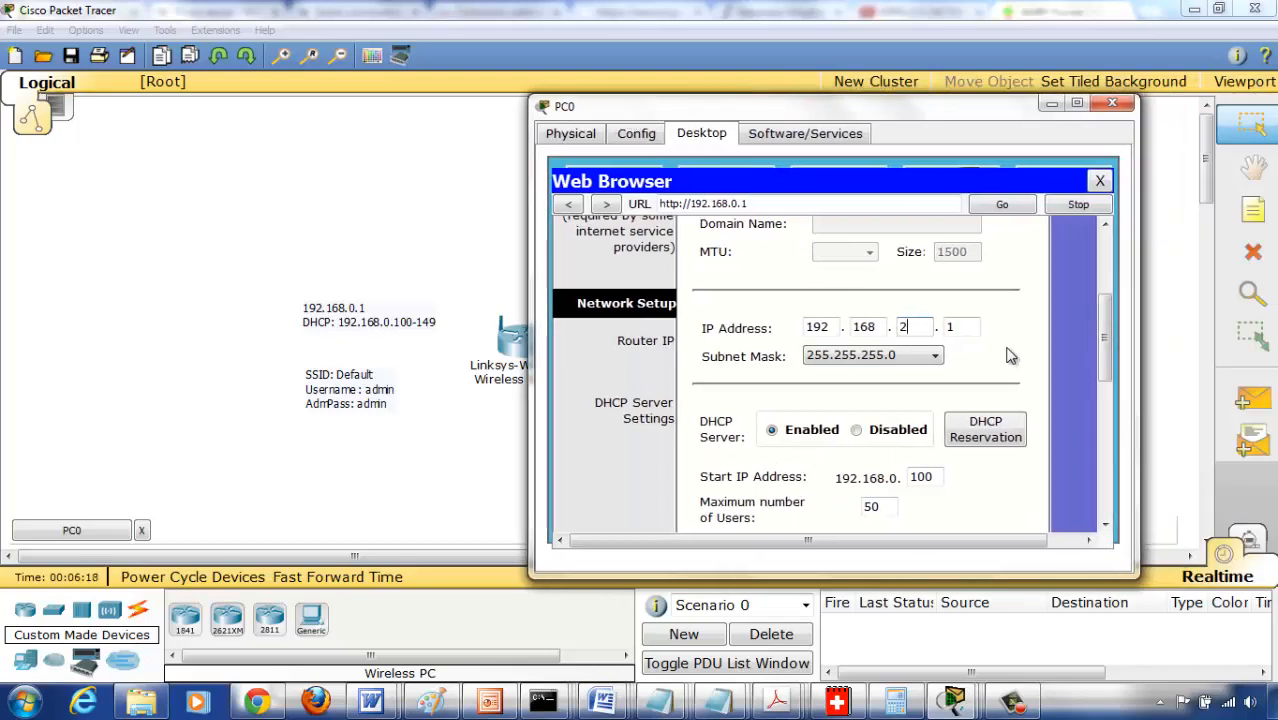
left_click_drag(1108, 320, 1106, 478)
left_click(850, 518)
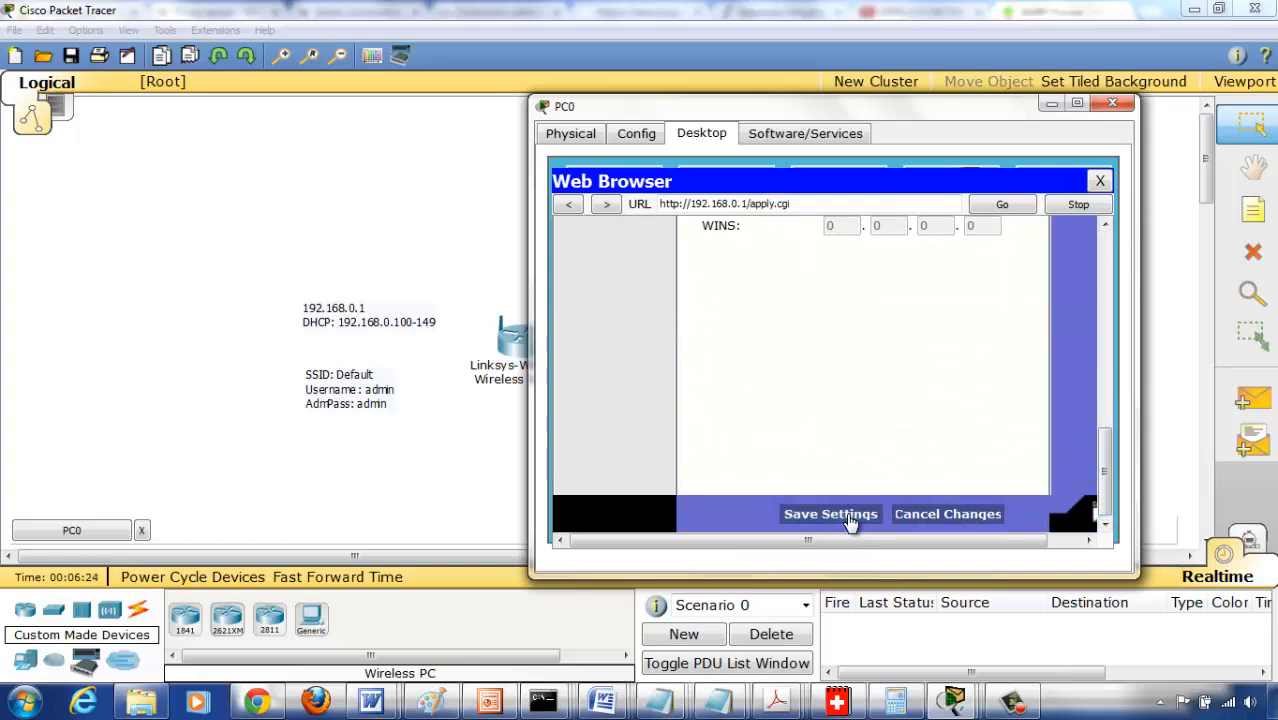
left_click_drag(728, 111, 884, 116)
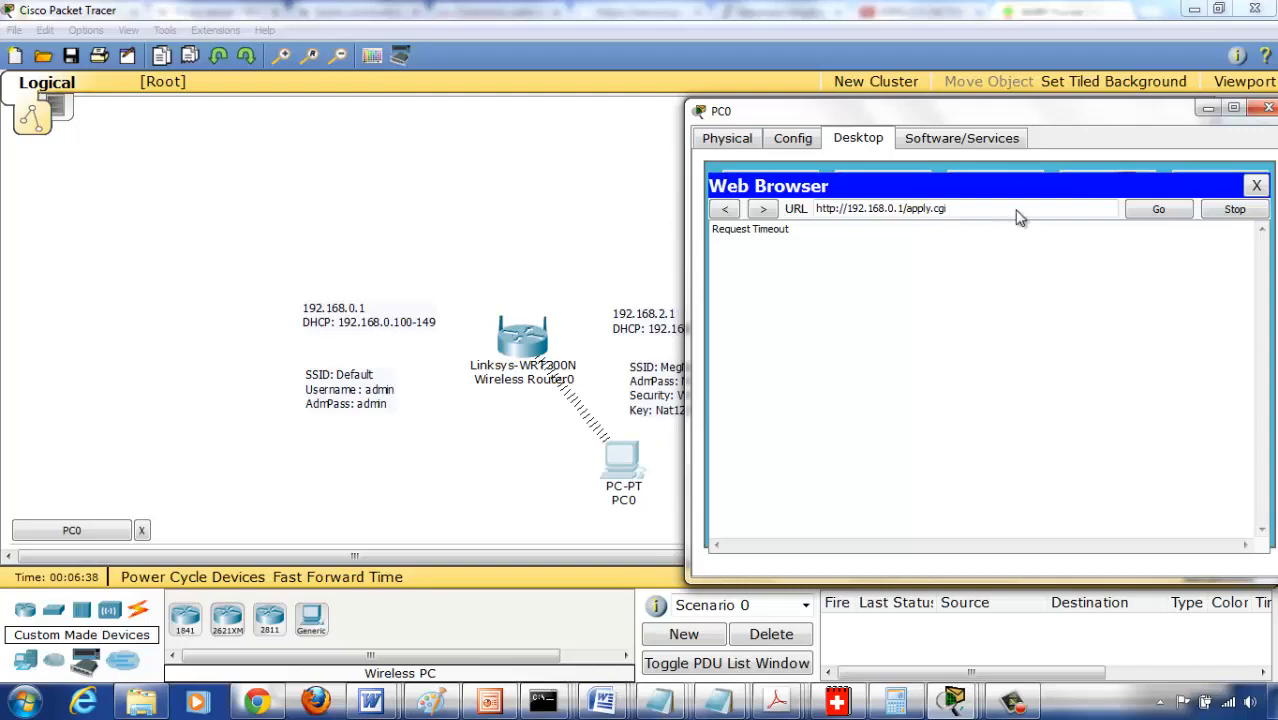
left_click(1268, 110)
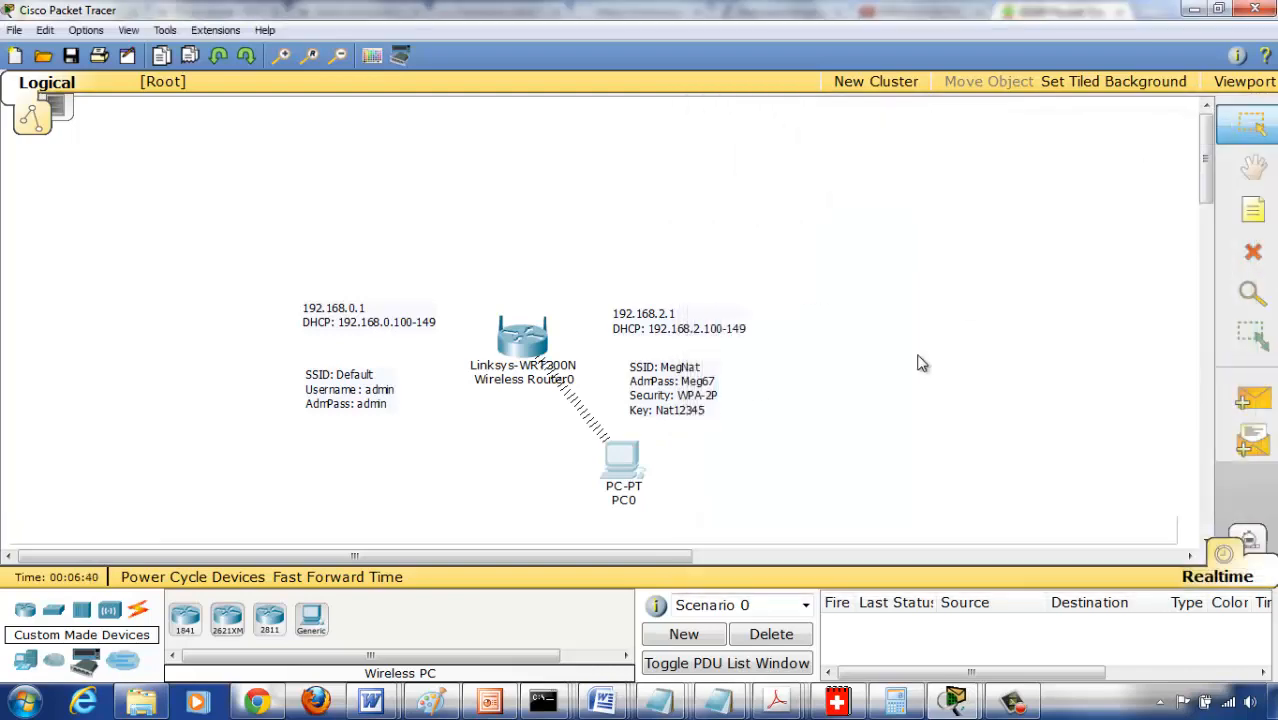
- Run ipconfig again in PC0's command prompt to recheck its addressing, and close PC0's window
left_click(632, 470)
left_click(436, 171)
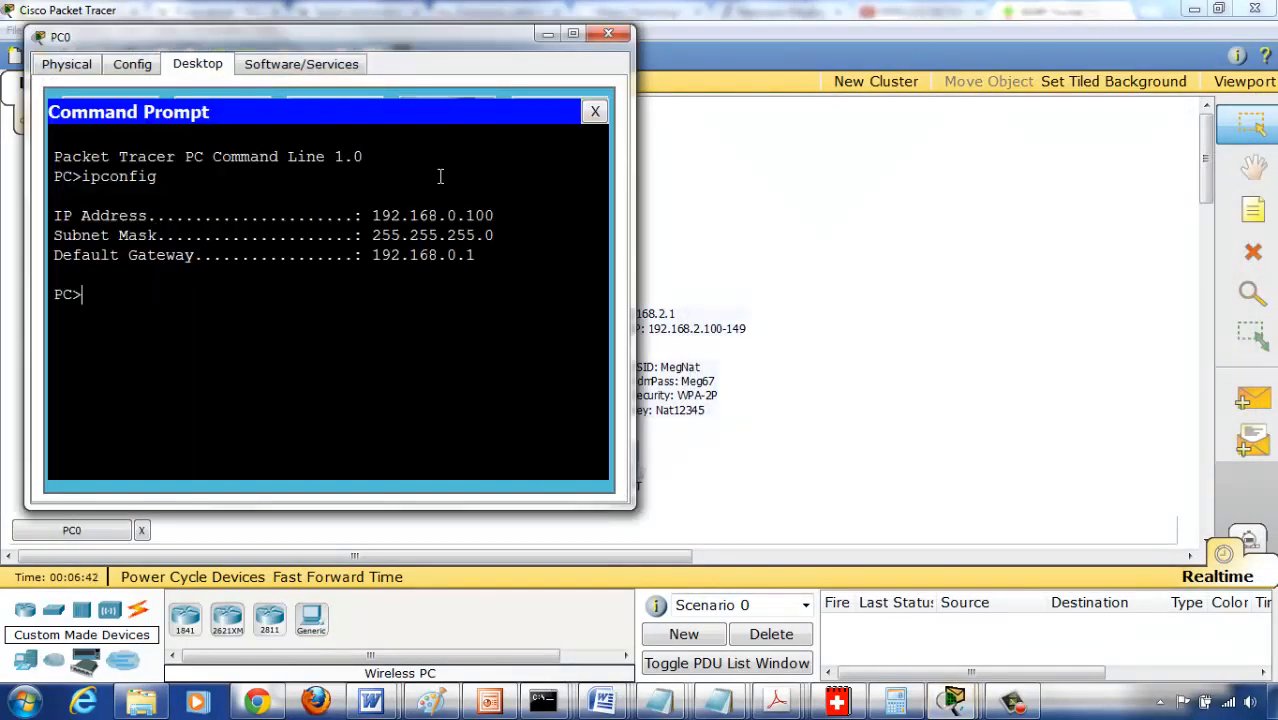
key("Up")
key("Return")
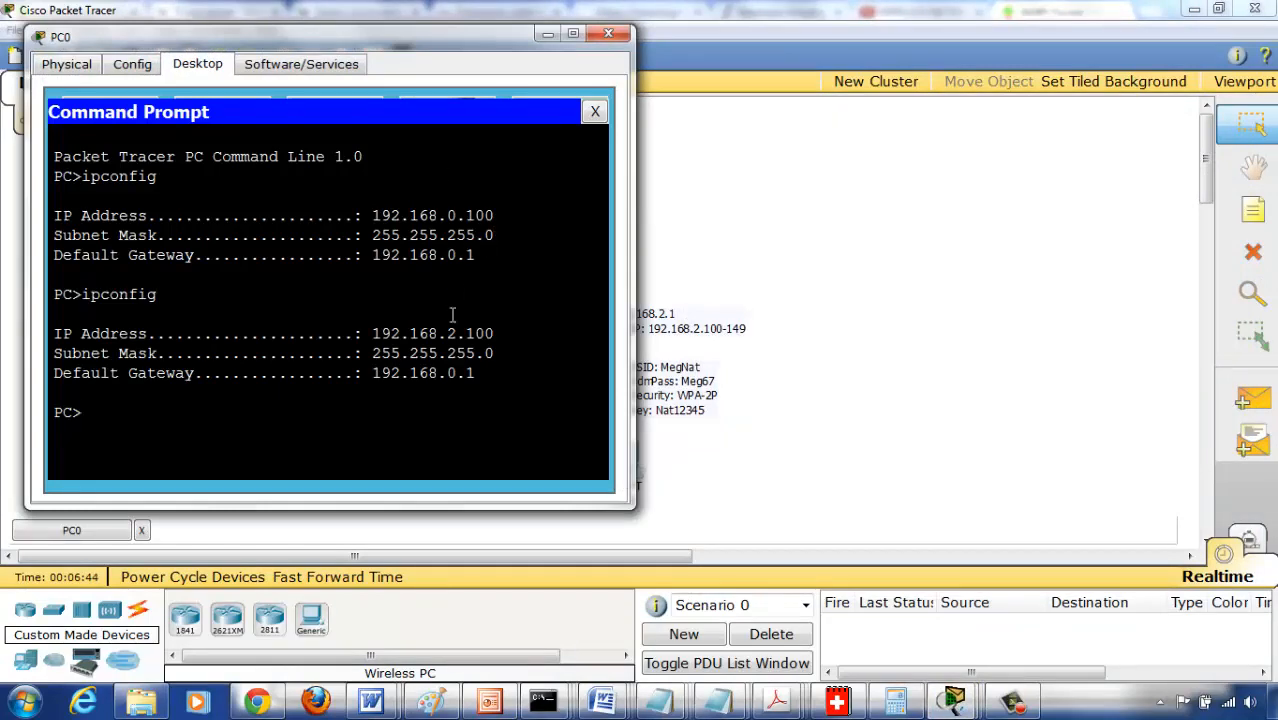
left_click_drag(611, 28, 611, 30)
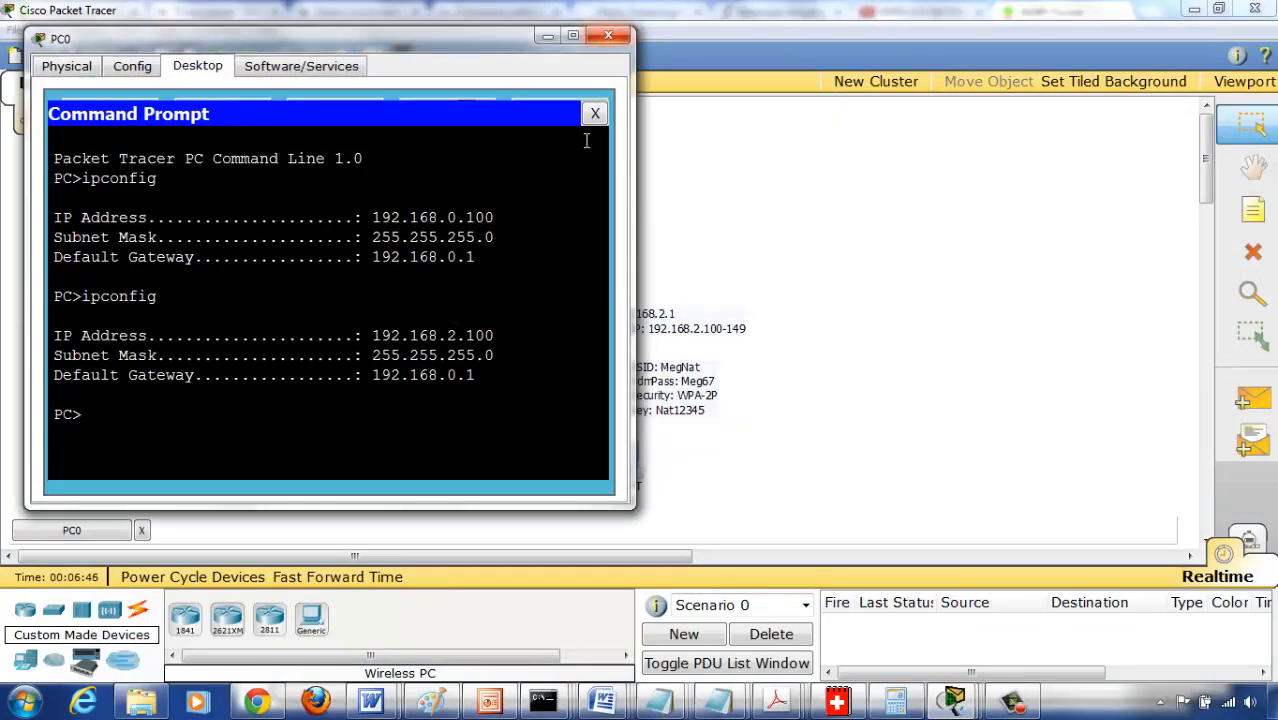
left_click(611, 37)
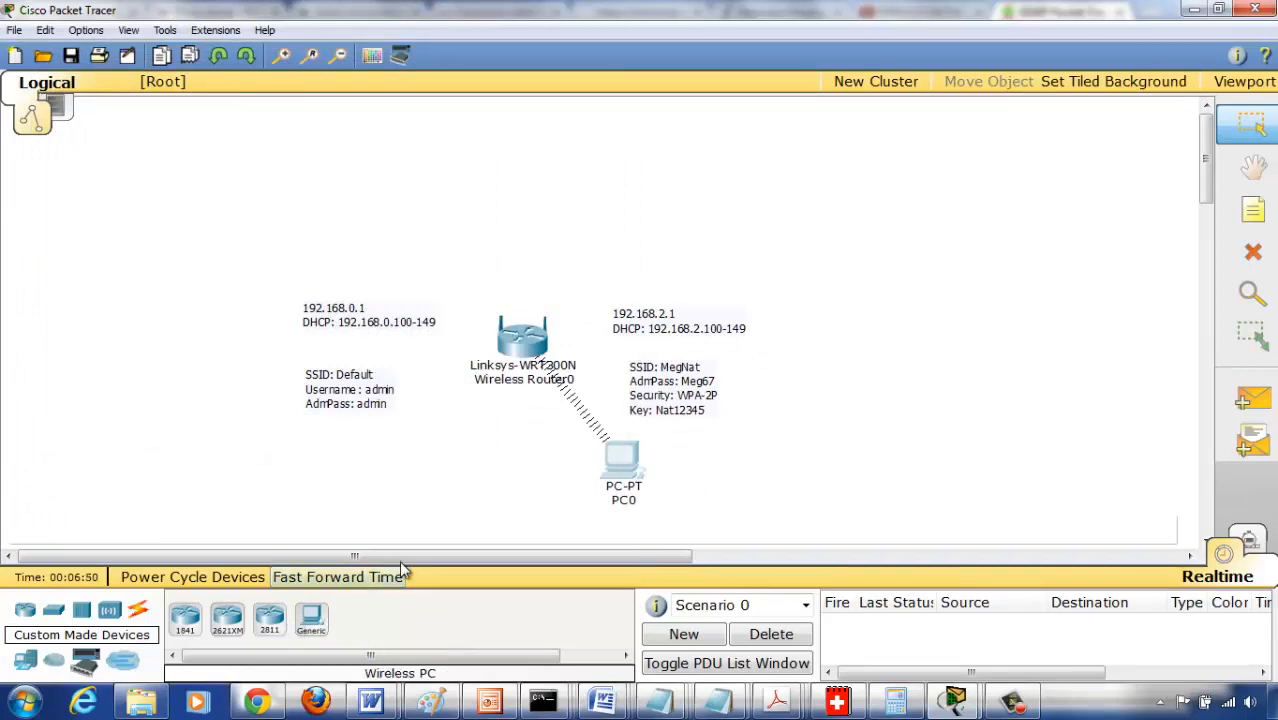
- Reopen PC0 and review the earlier ipconfig output in its command prompt
left_click(624, 464)
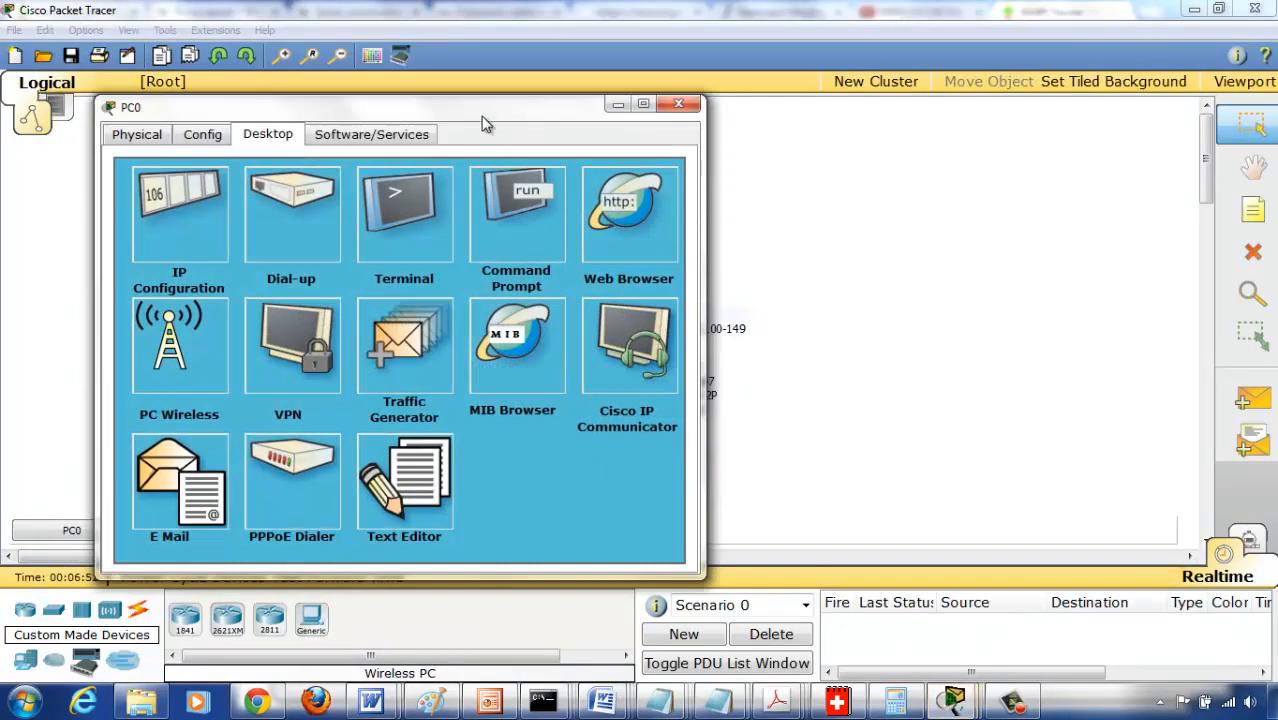
left_click_drag(485, 115, 1046, 118)
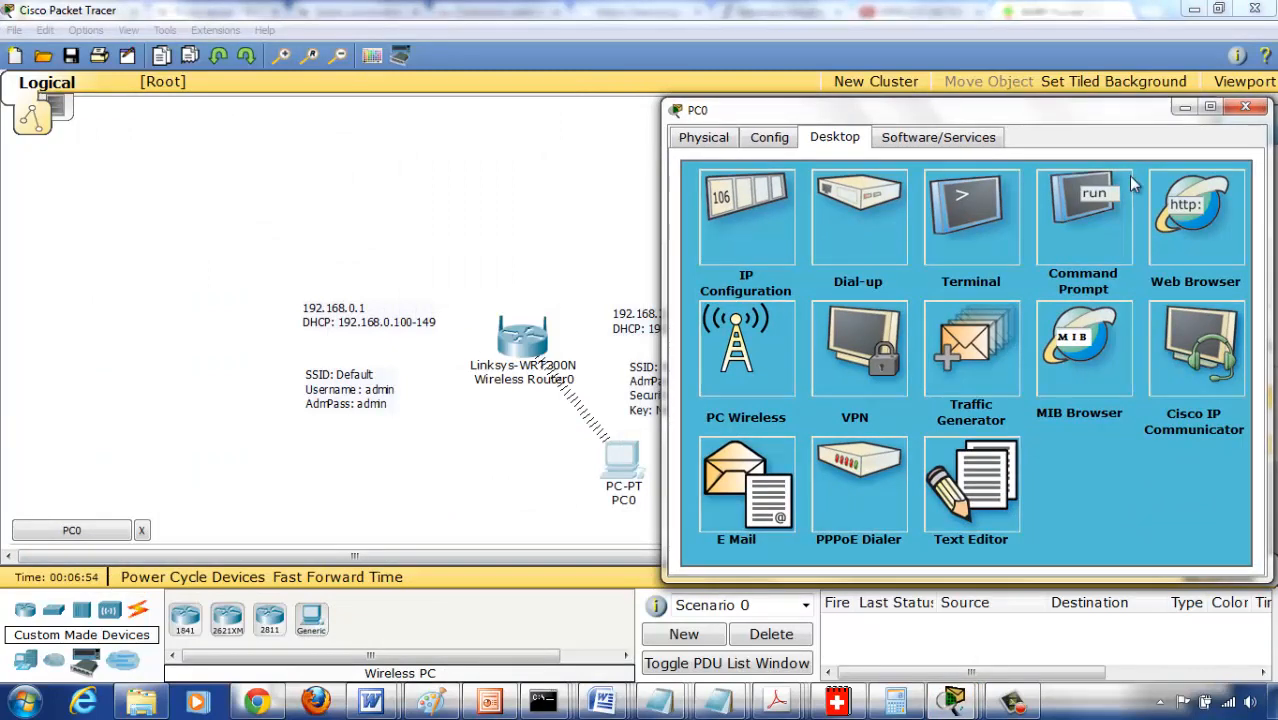
left_click(1190, 214)
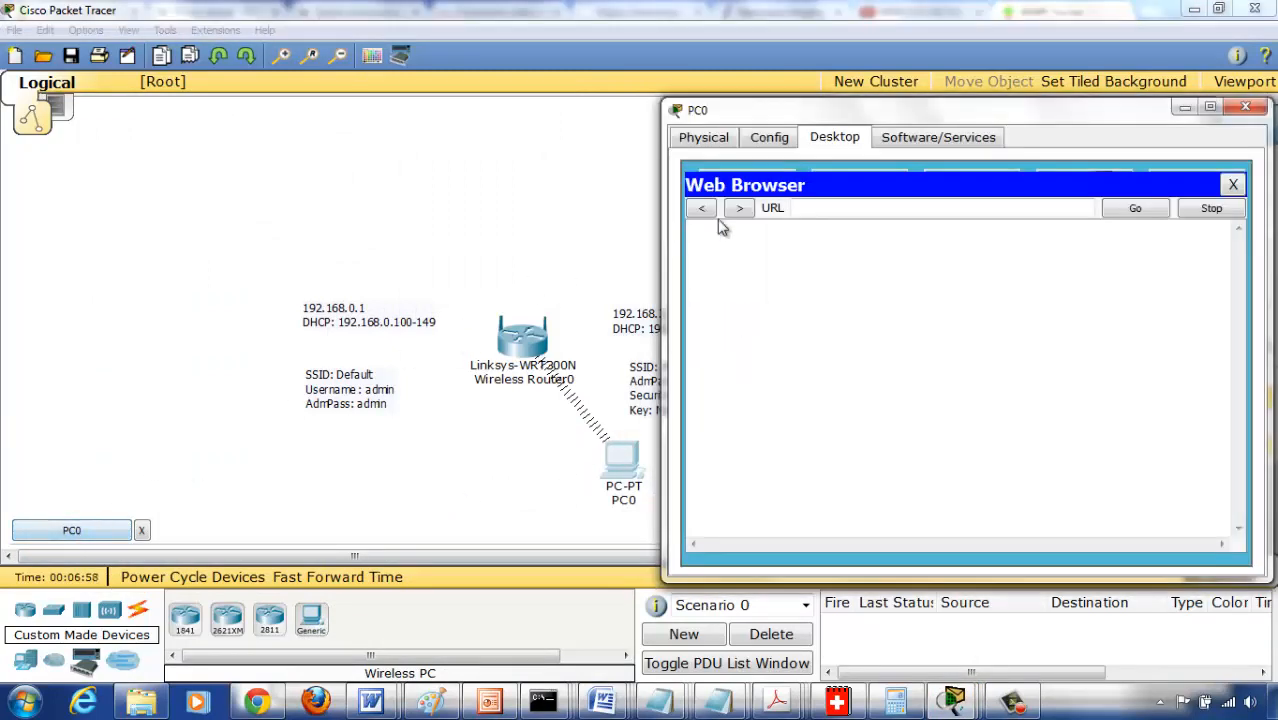
left_click(1235, 184)
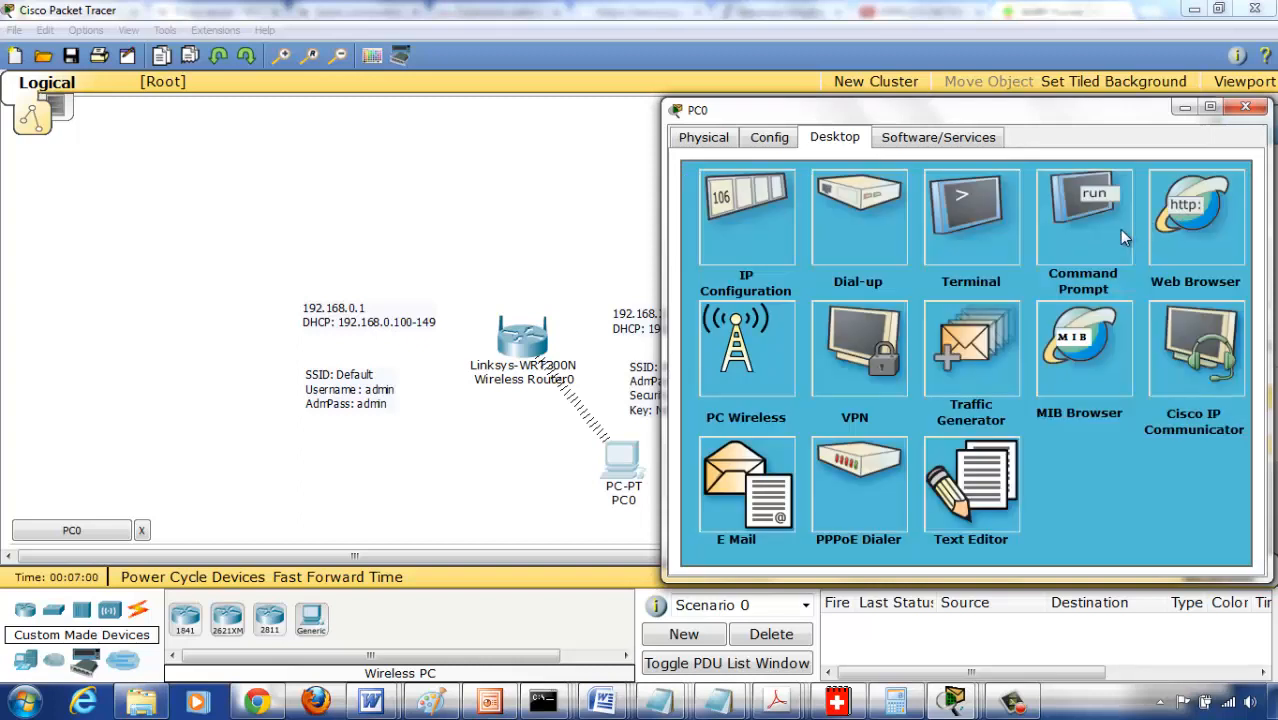
left_click(1090, 235)
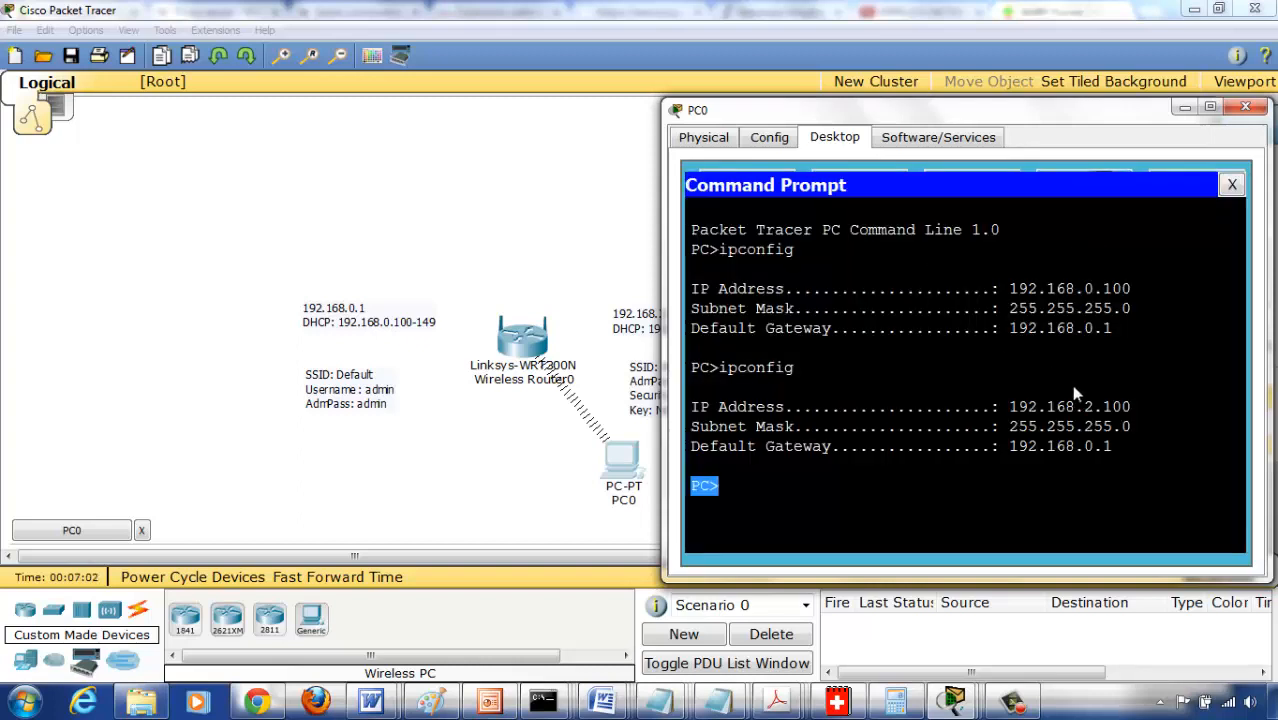
left_click(1235, 188)
- Load the router's configuration page at its new address 192.168.2.1 in PC0's web browser
left_click(1203, 213)
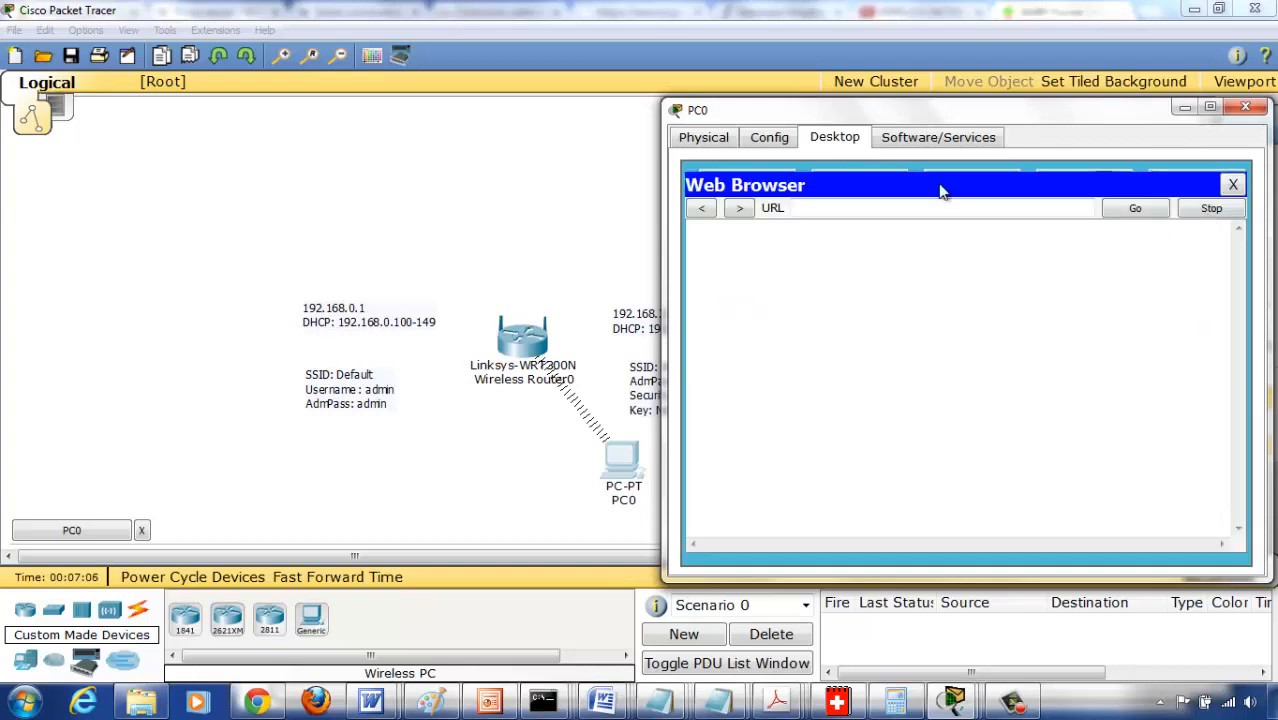
left_click(923, 212)
type("192.168.2.")
type("168.2.1")
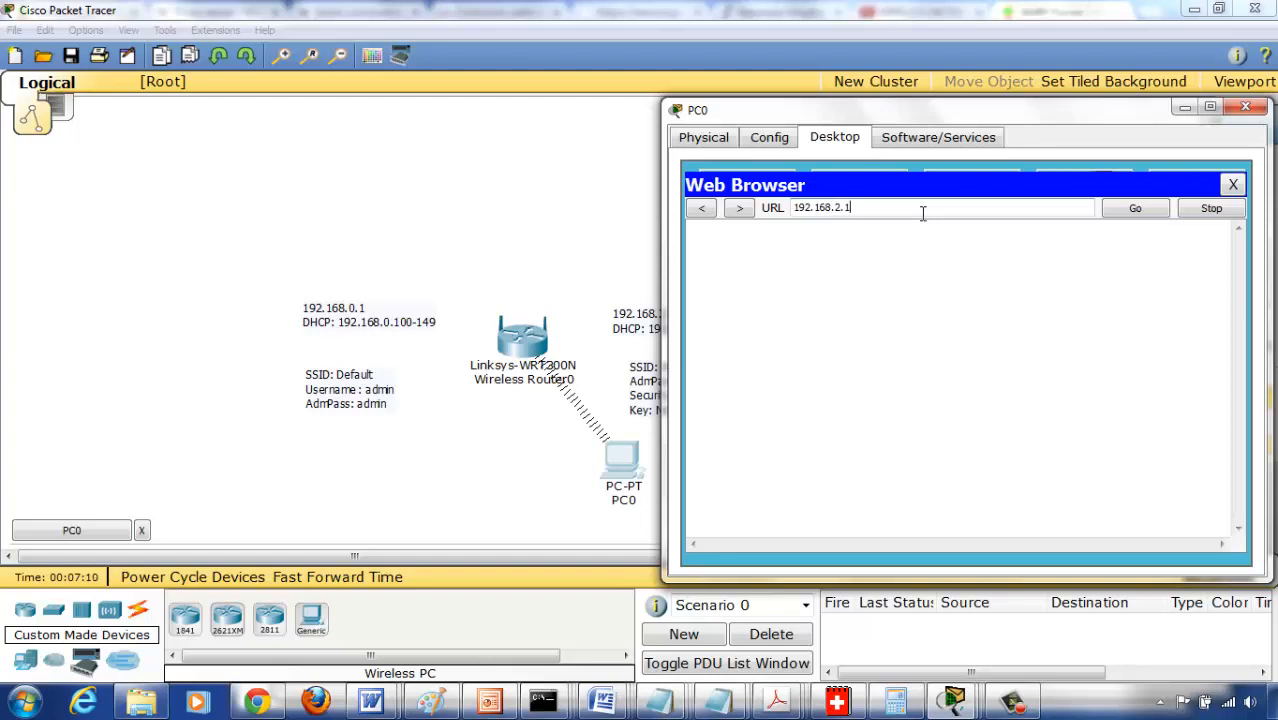
key("Return")
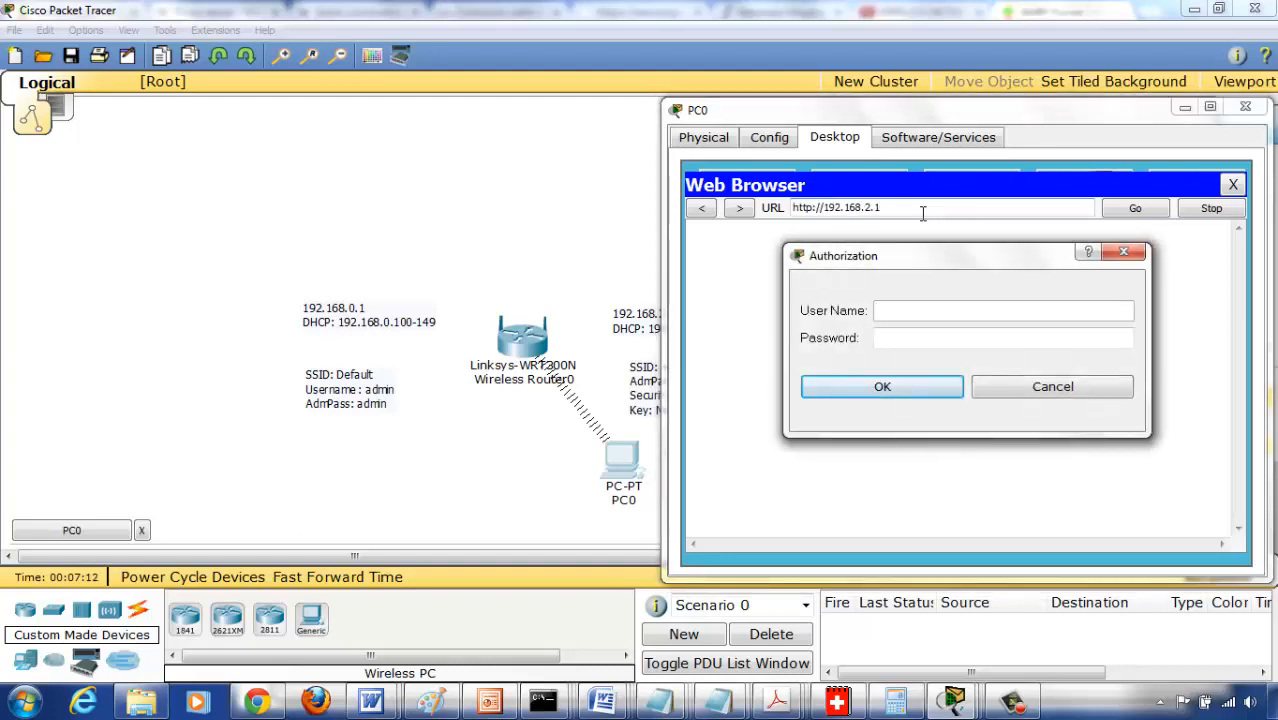
- Log in to the router with the user name admin and its default admin password
type("adm")
key("Tab")
type("admin")
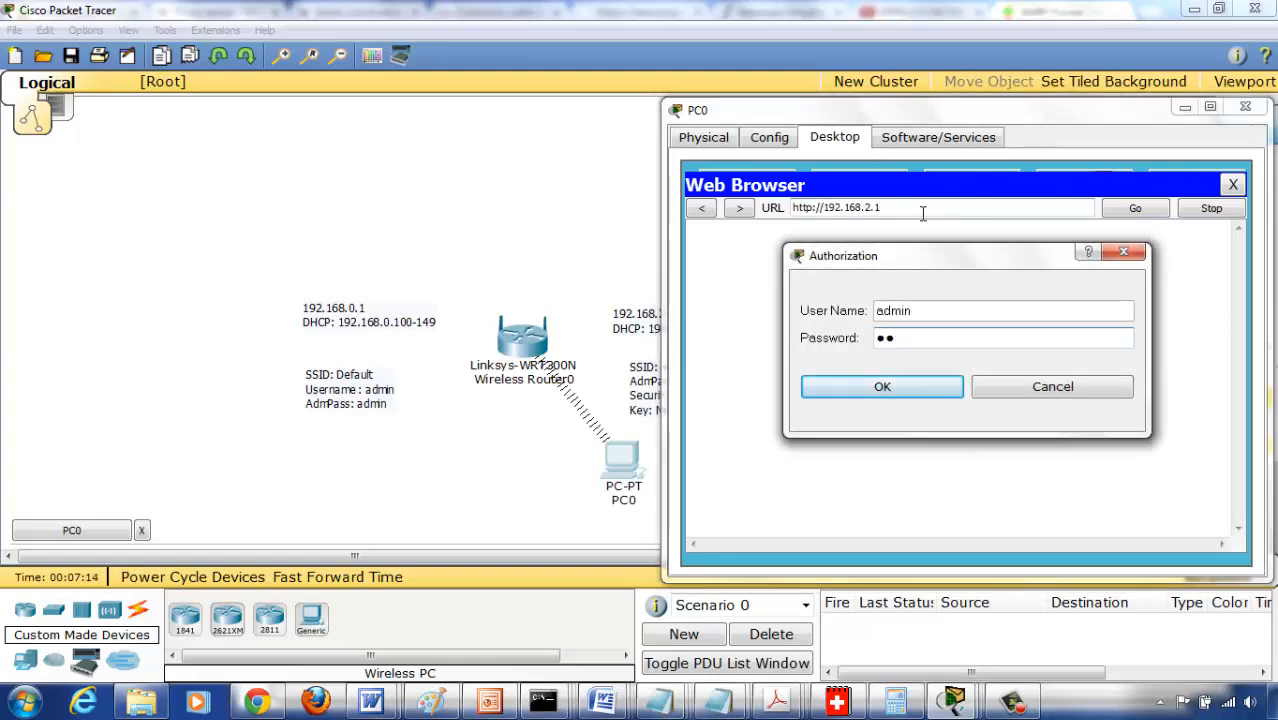
key("Return")
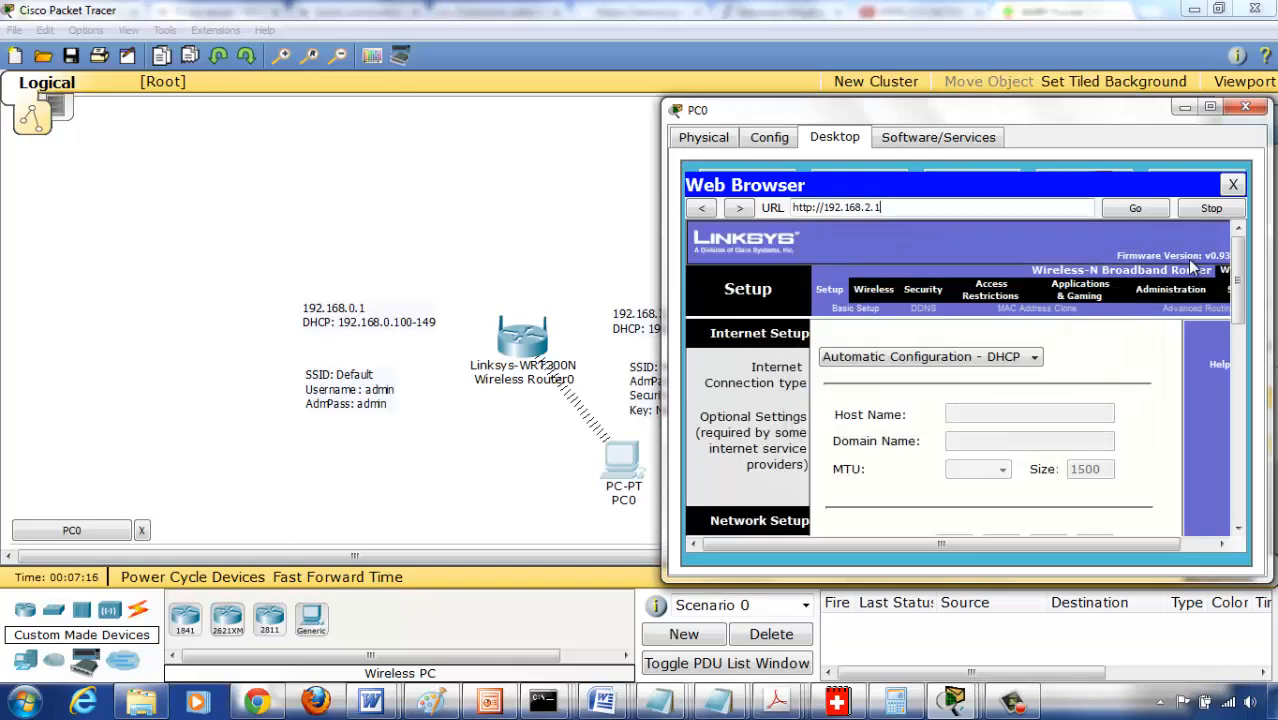
- Examine the router's DHCP server settings and IP address range against the planned addressing noted in the workspace
left_click_drag(1238, 280, 1243, 410)
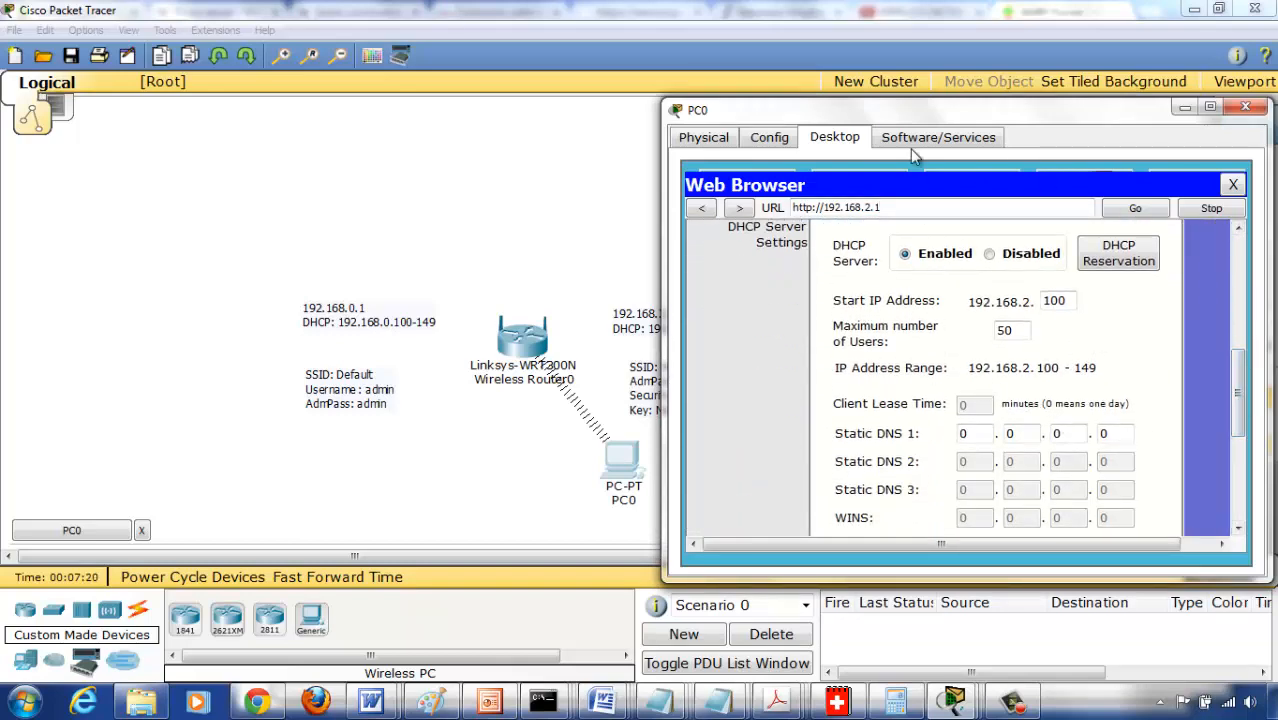
left_click_drag(896, 111, 176, 81)
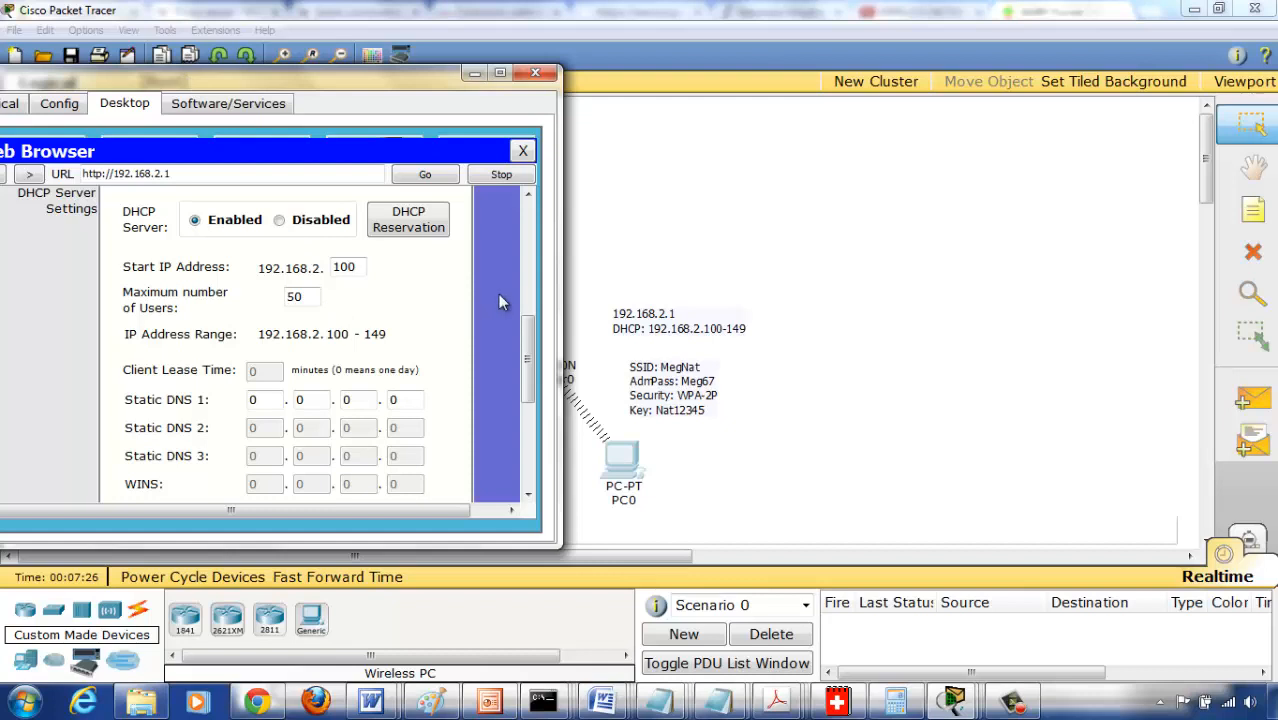
left_click_drag(525, 335, 525, 339)
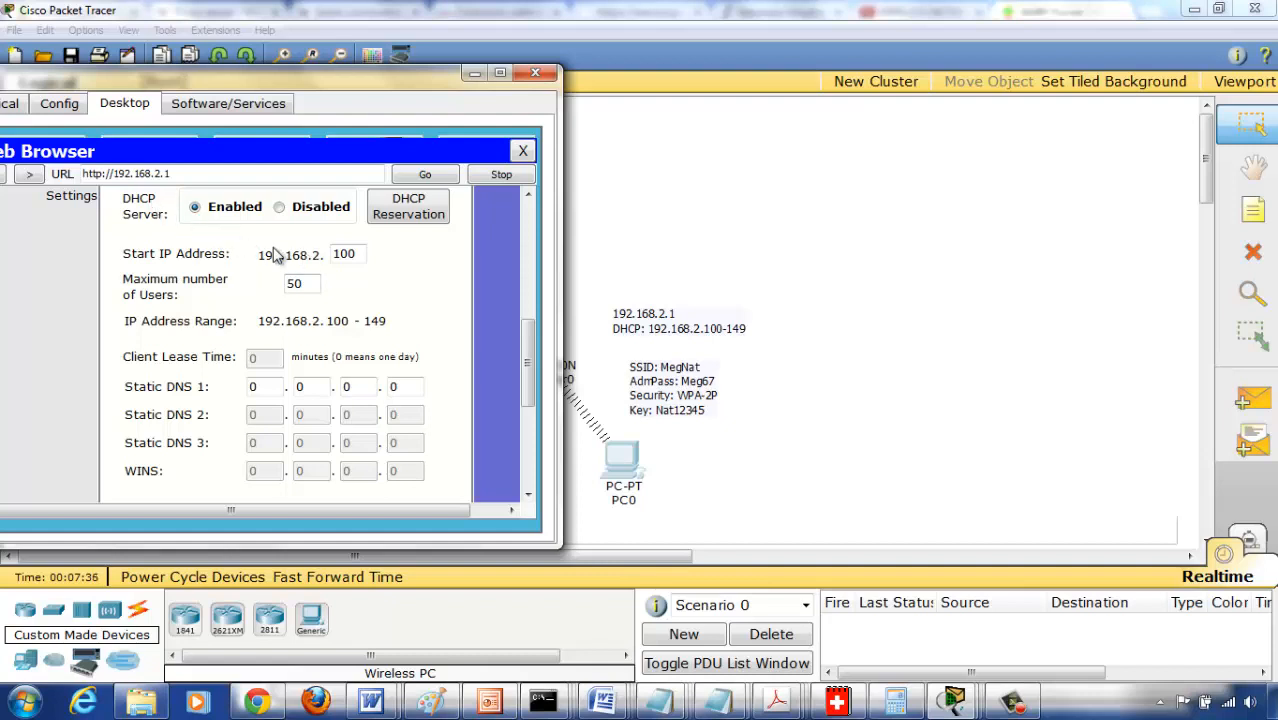
left_click_drag(527, 350, 528, 392)
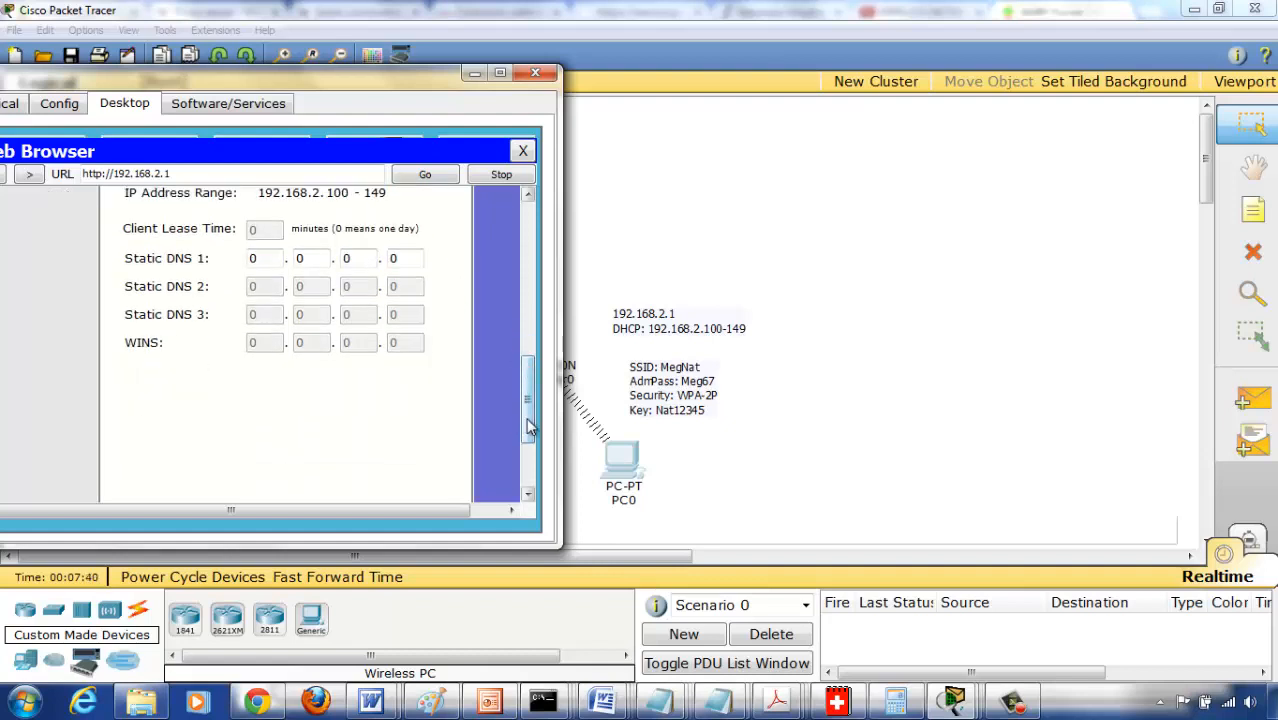
scroll(528, 400, "up", 3)
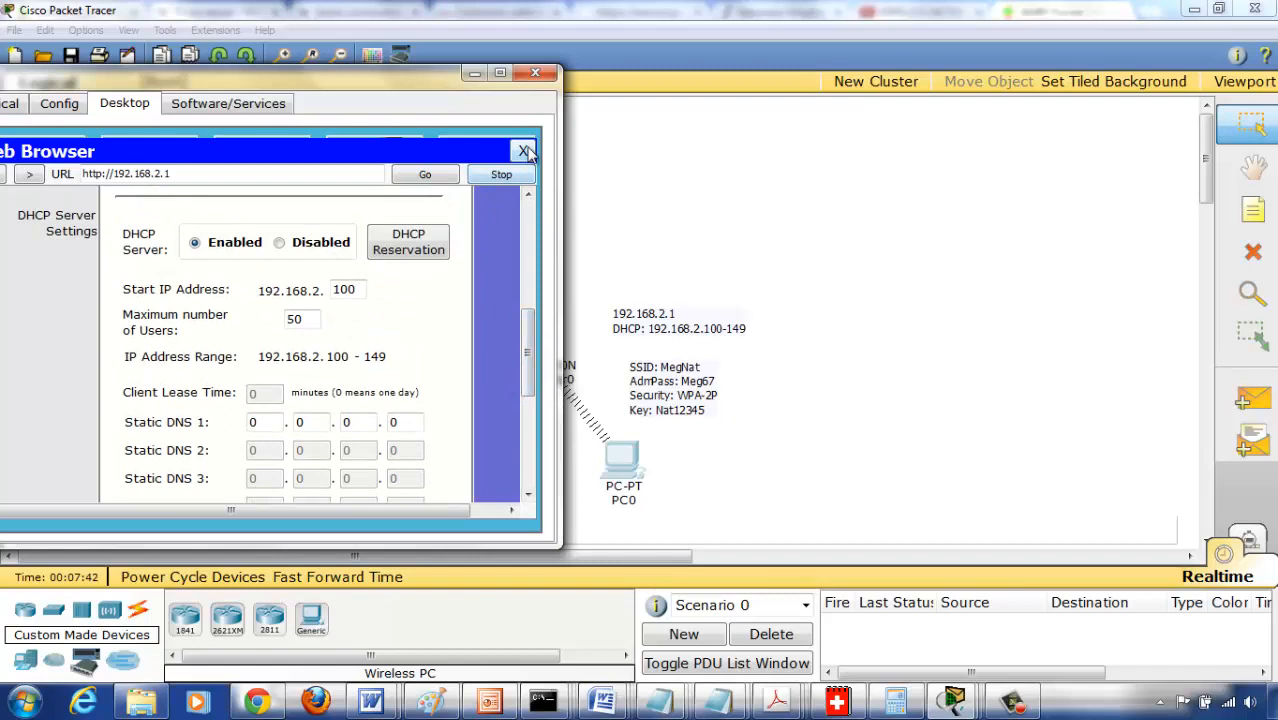
left_click(527, 208)
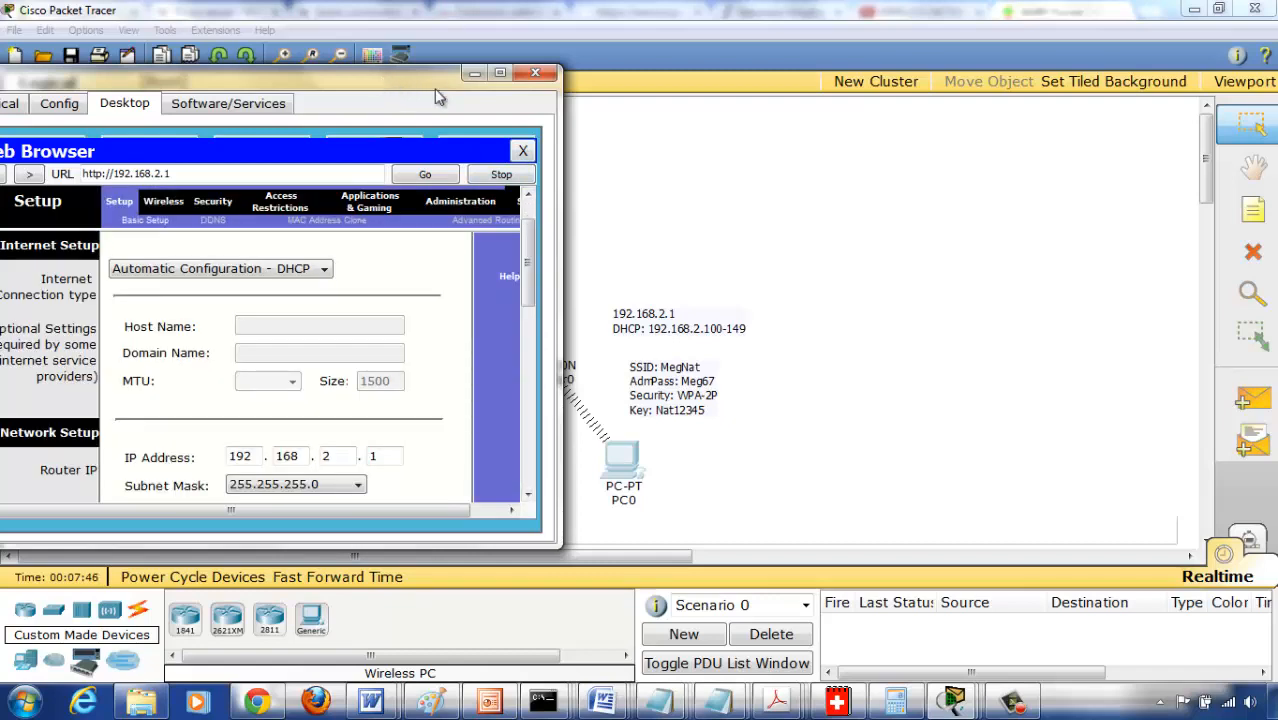
left_click_drag(399, 80, 1095, 75)
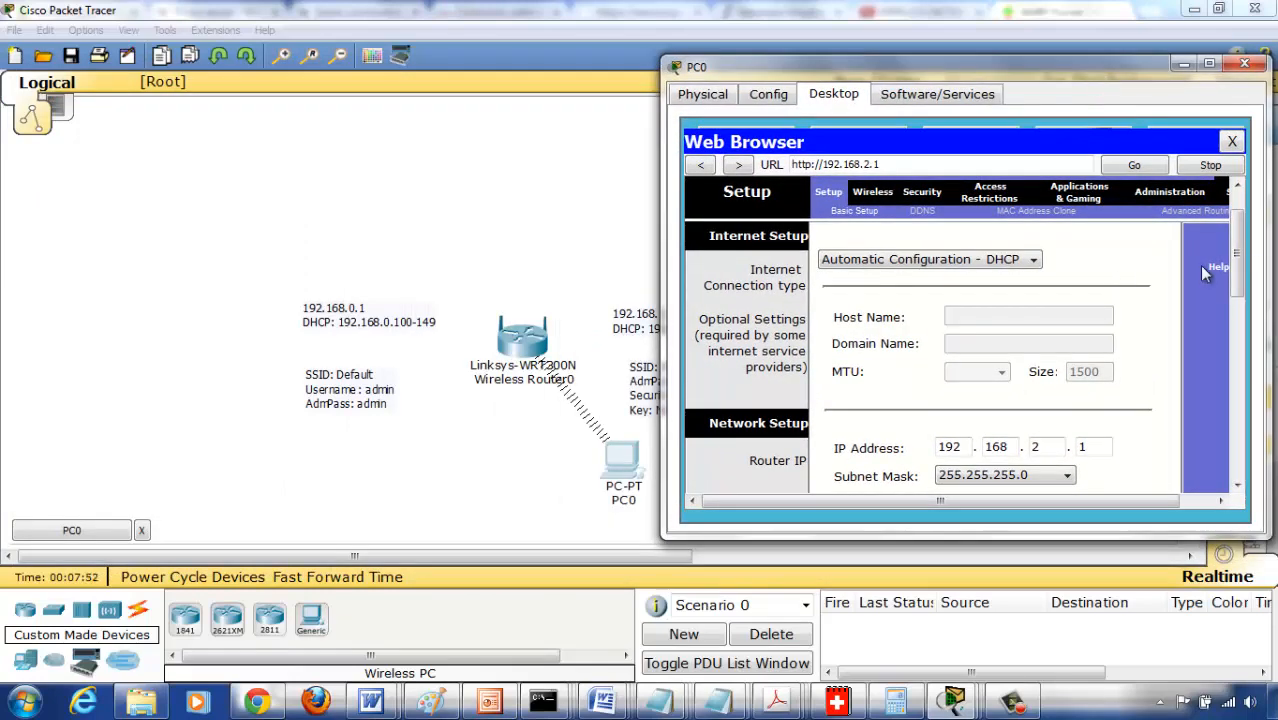
- Look at the network name (SSID) in the router's basic wireless settings and close PC0's web browser
scroll(1240, 270, "up", 1)
scroll(1240, 268, "up", 3)
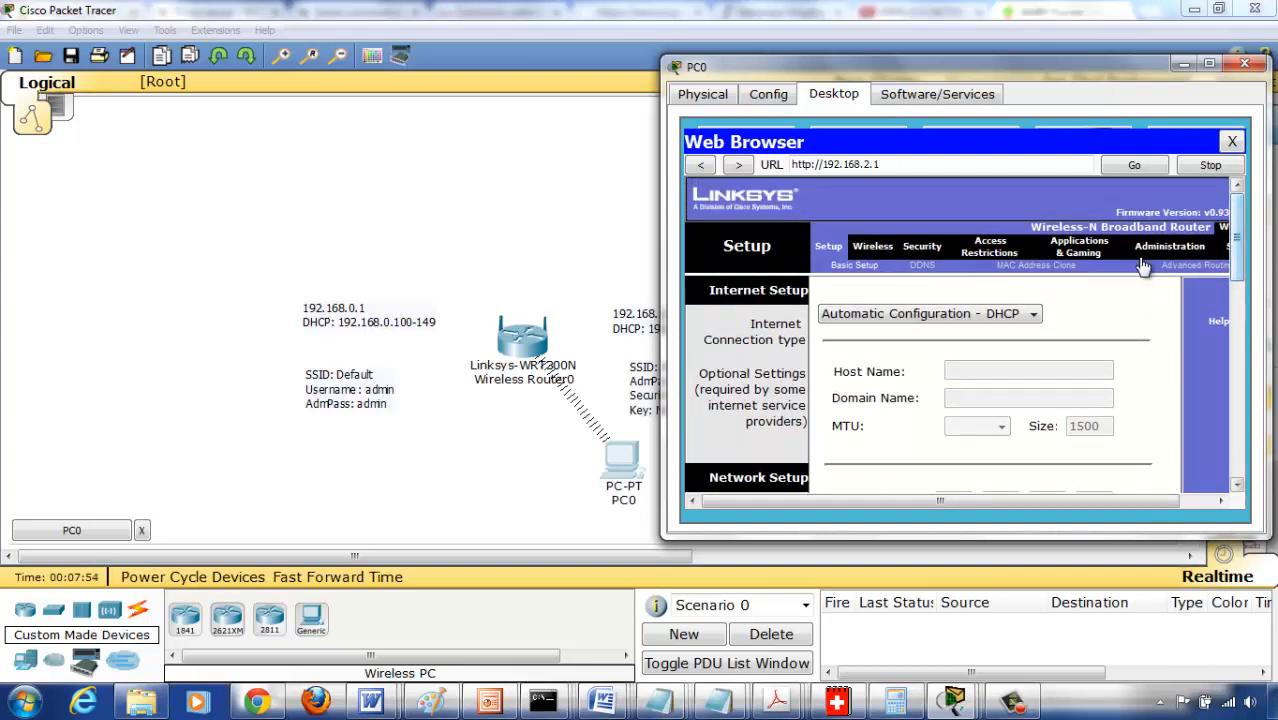
left_click(873, 249)
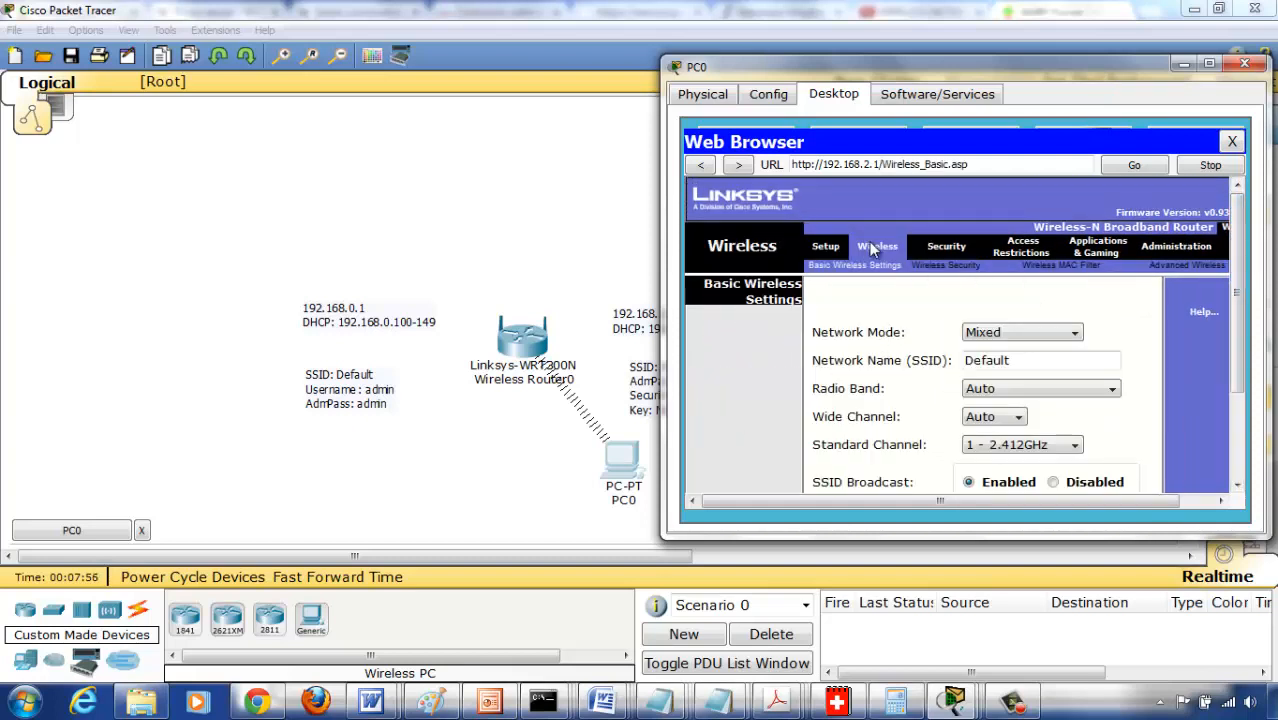
left_click(1018, 360)
left_click_drag(1004, 360, 907, 357)
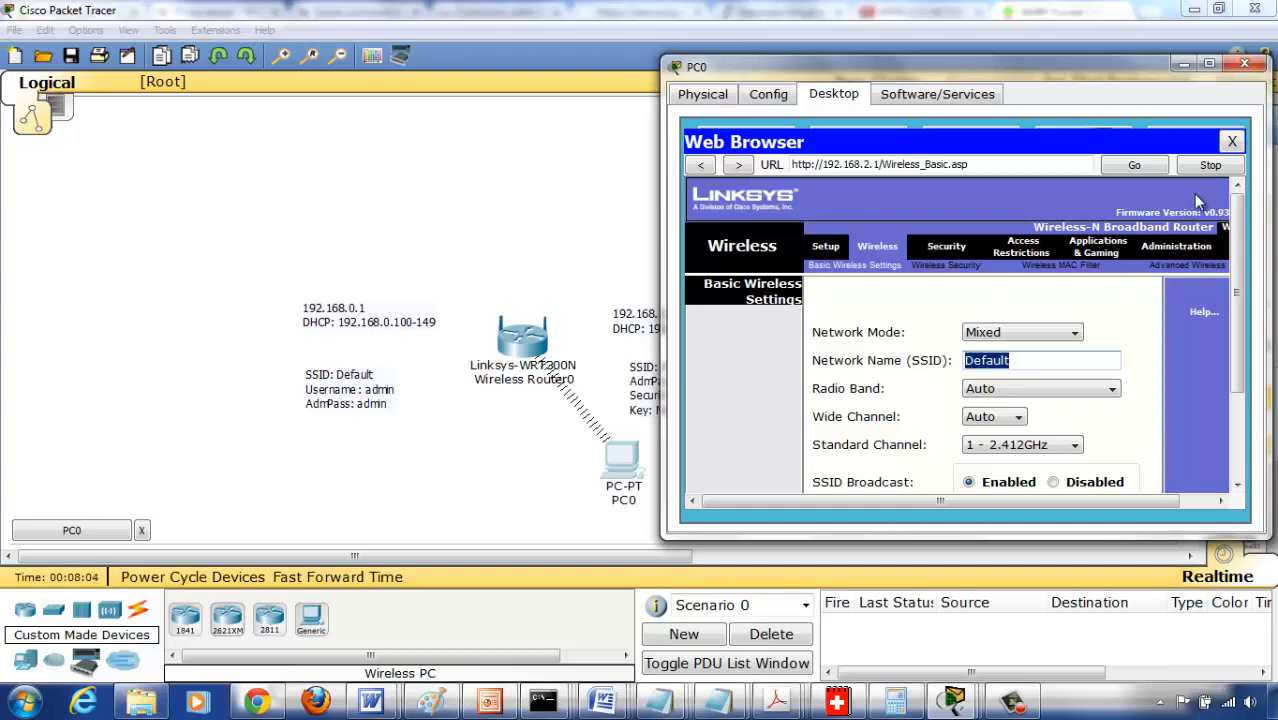
left_click(1232, 141)
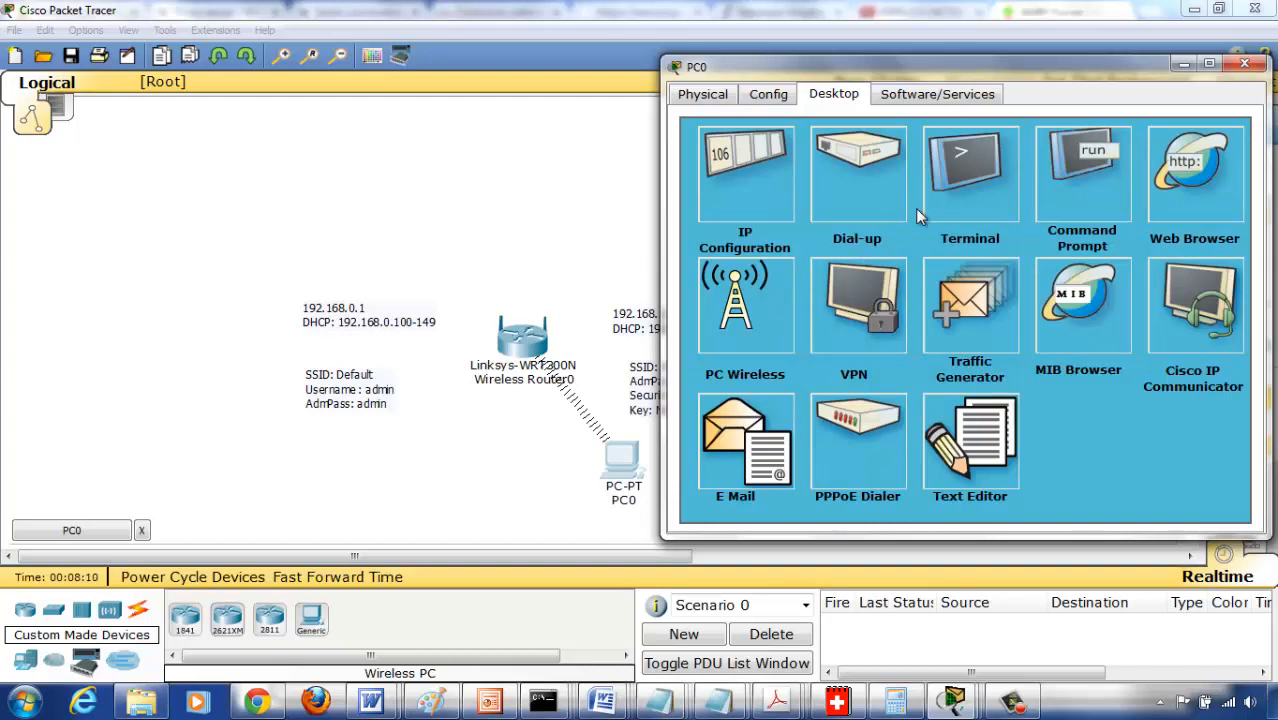
- Check PC0's wireless link information and the list of available wireless networks in PC Wireless
left_click(766, 288)
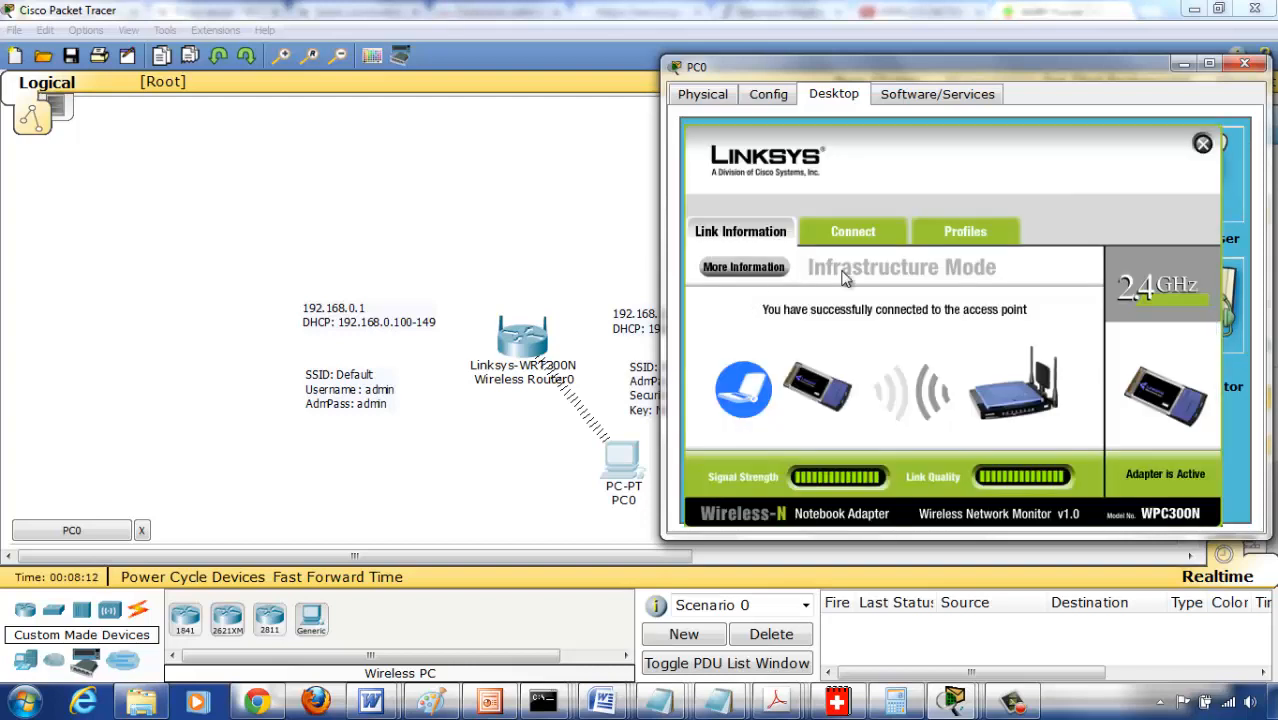
left_click(1203, 145)
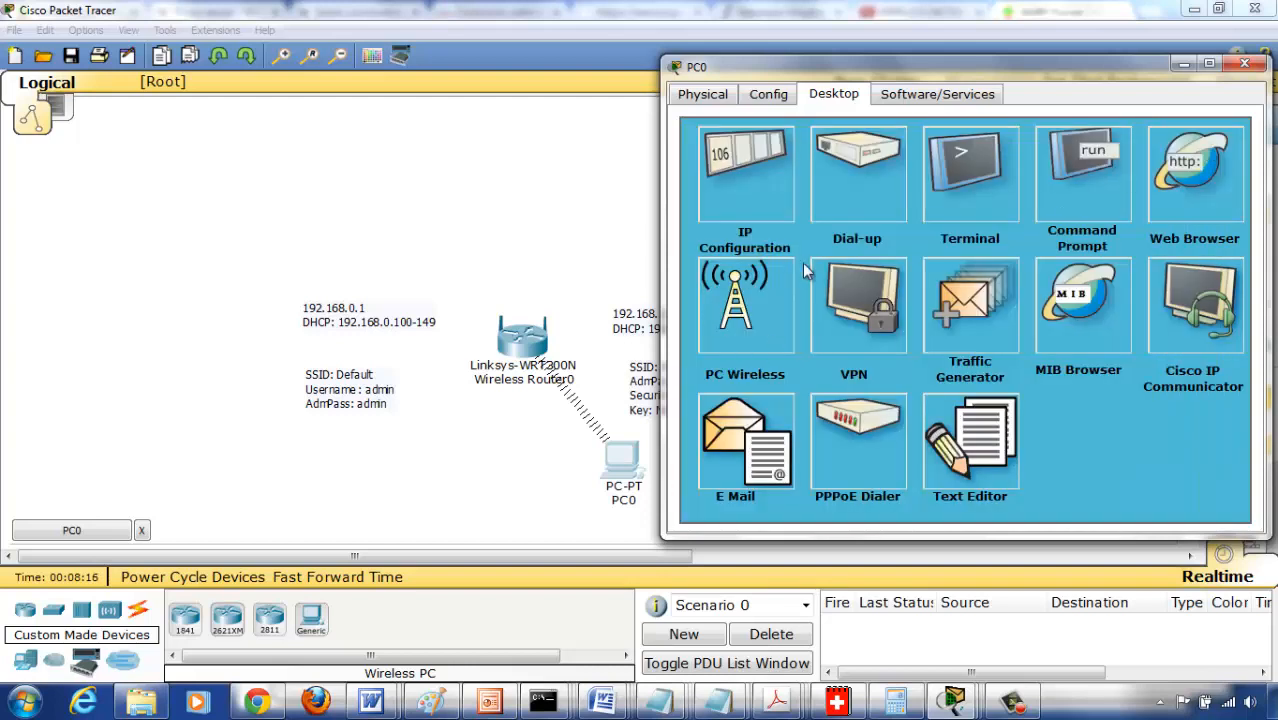
left_click(762, 318)
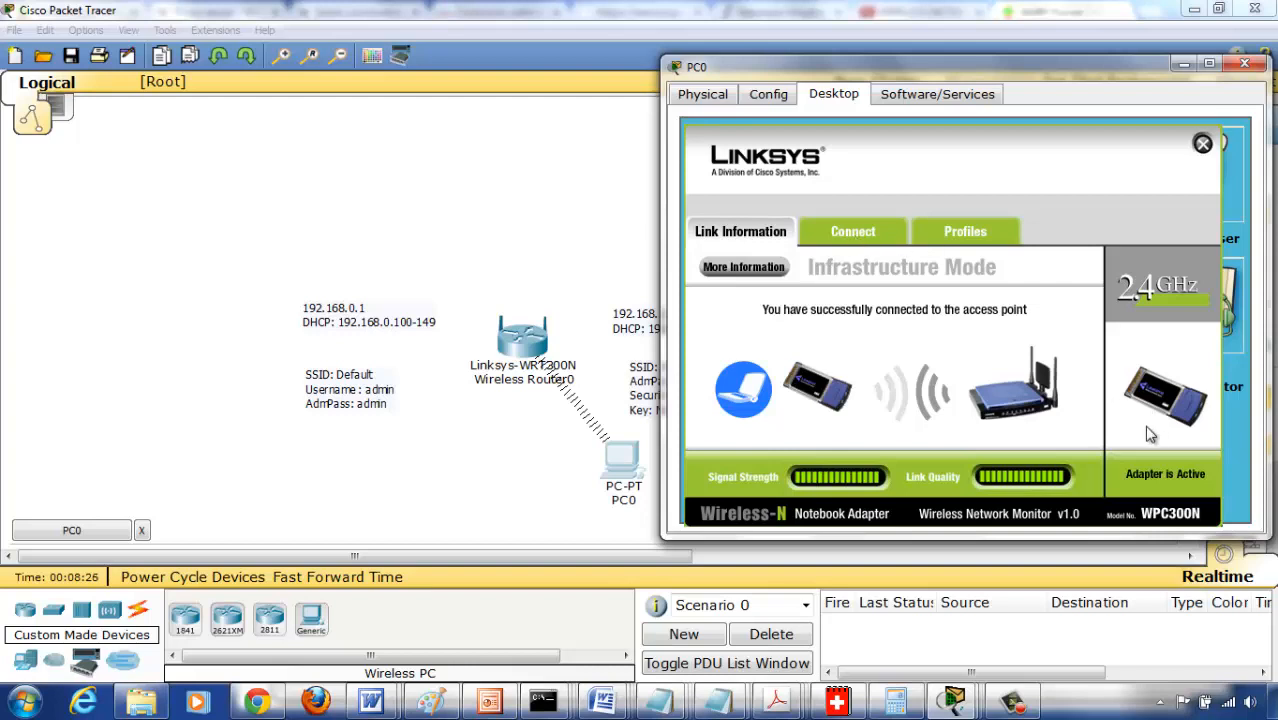
left_click(845, 234)
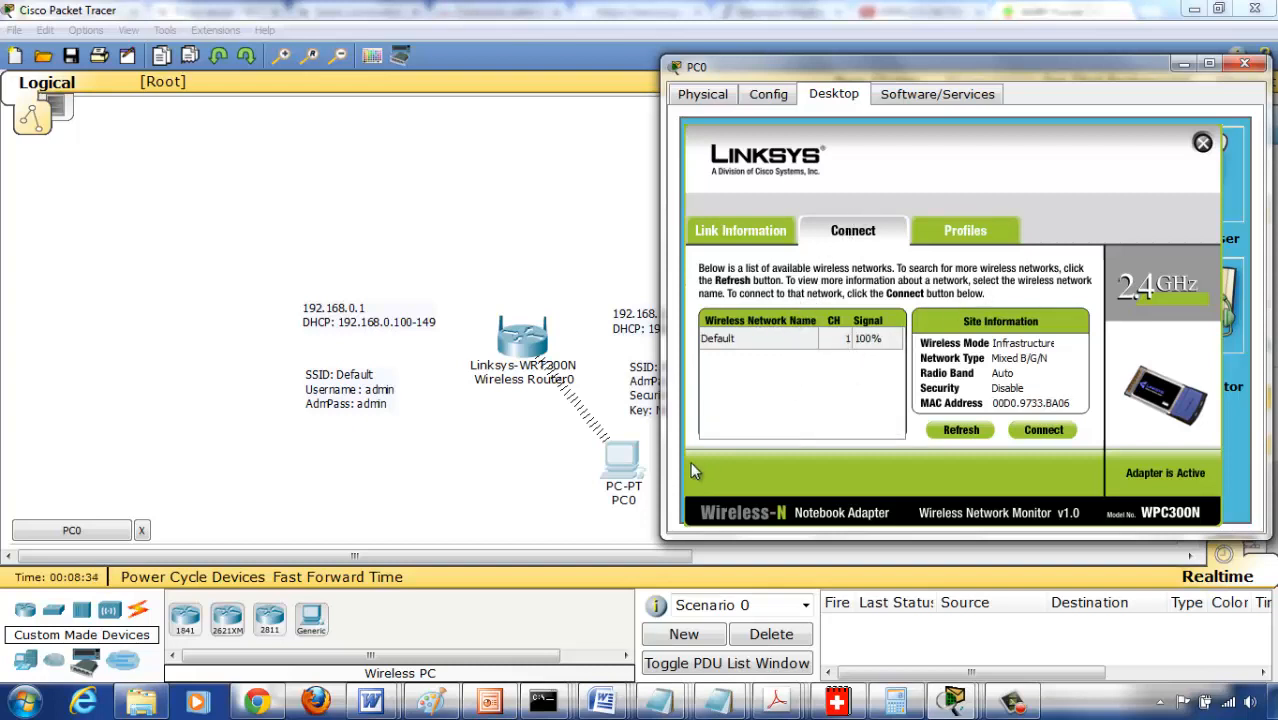
left_click(1203, 145)
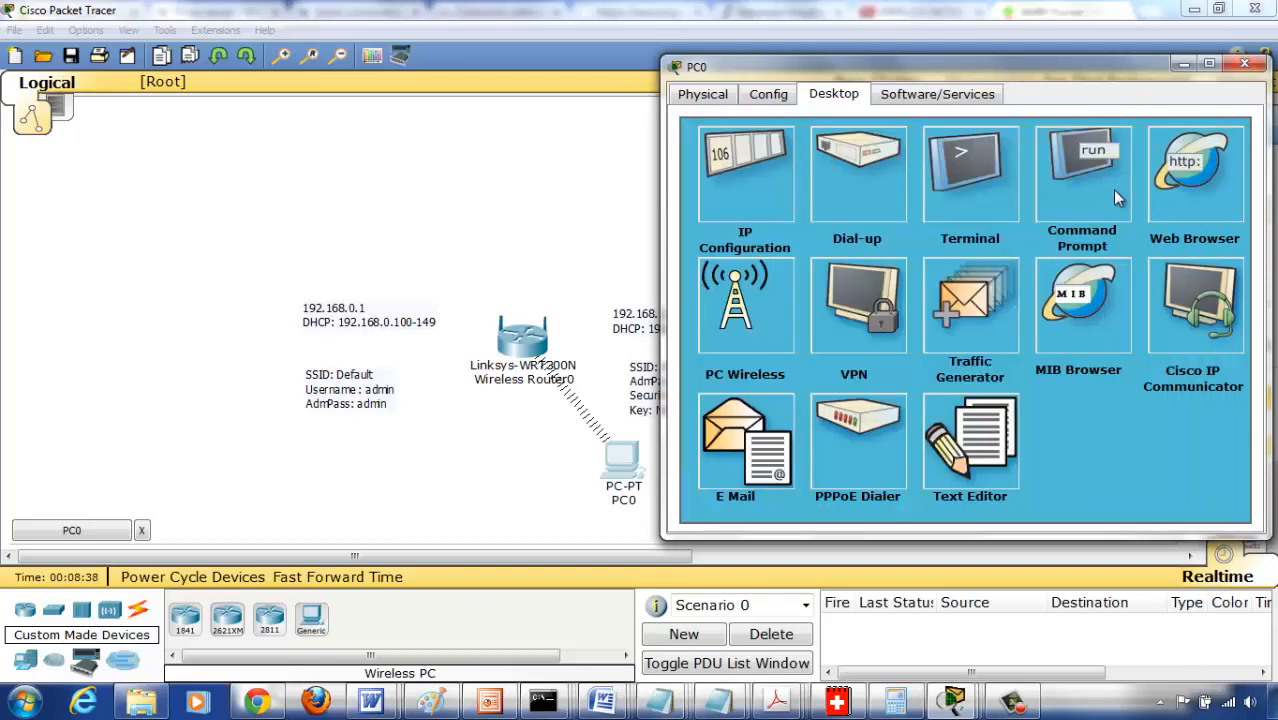
- Switch PC0's IP configuration to static addressing and close its settings
left_click(1118, 198)
left_click(1243, 140)
left_click(779, 183)
left_click(733, 212)
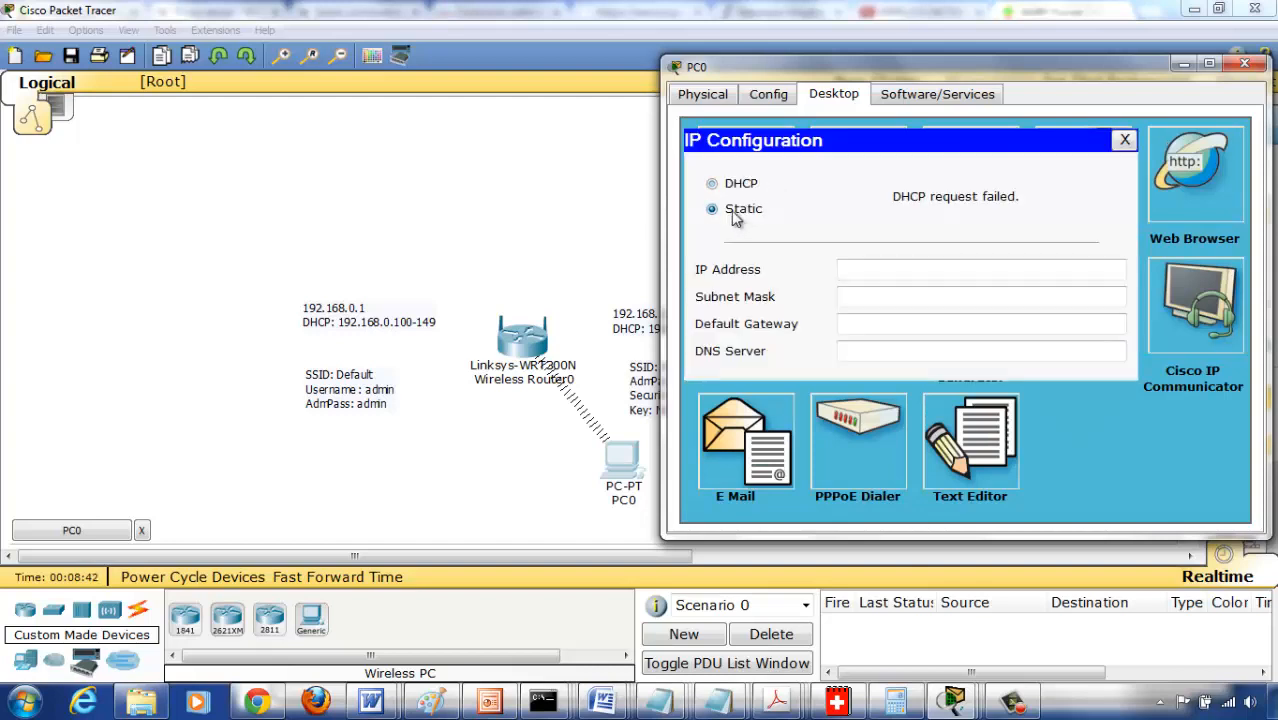
left_click(1124, 141)
- Reconnect PC0 to the wireless network named Default and close PC Wireless
left_click(738, 308)
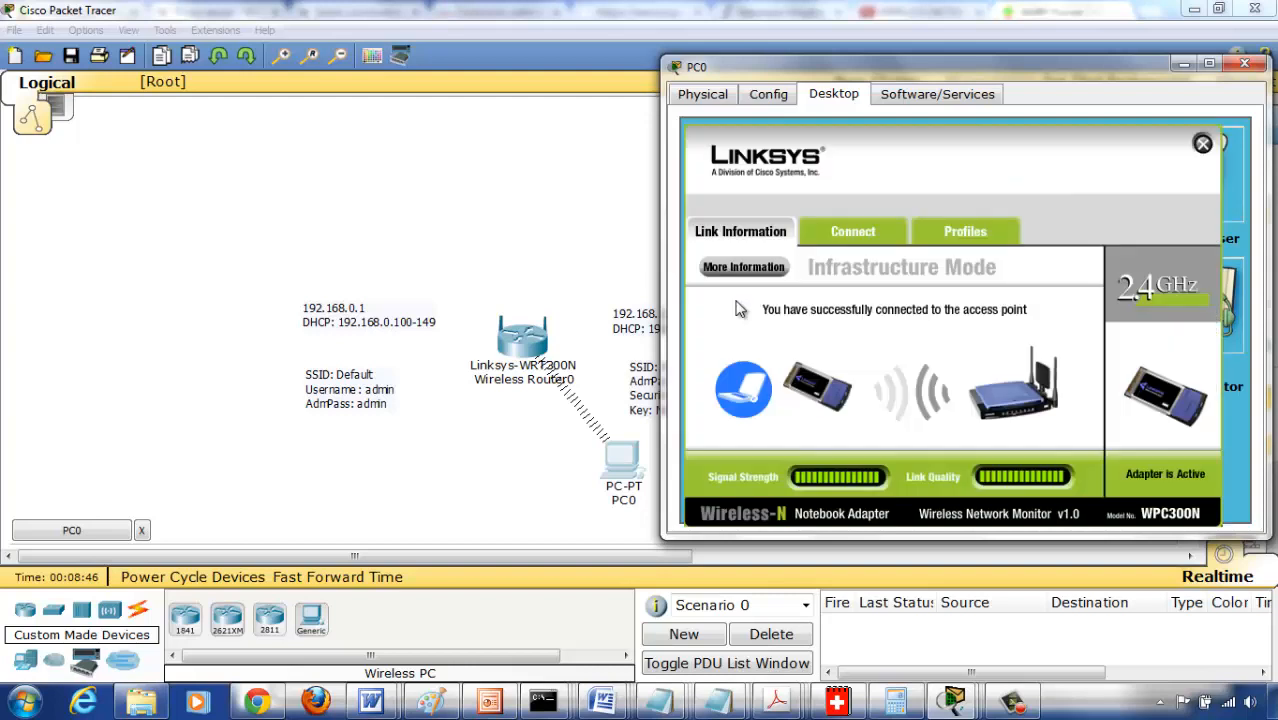
left_click(849, 236)
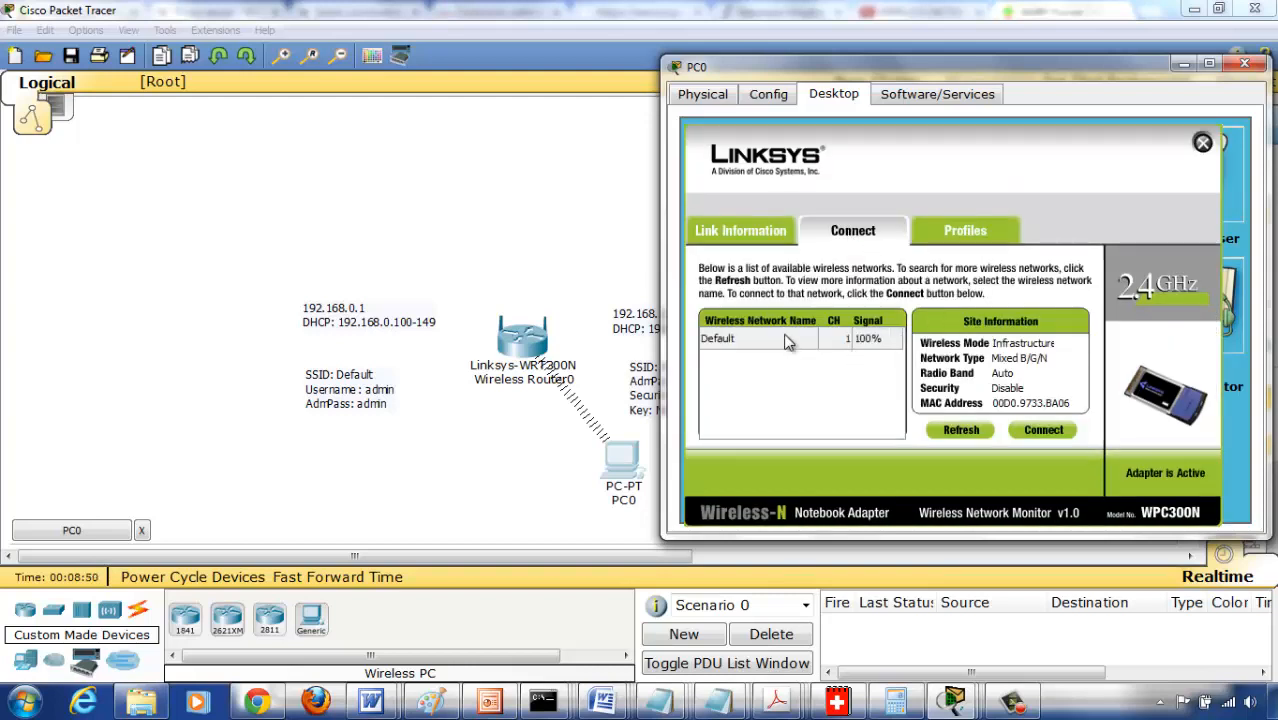
left_click(1059, 437)
left_click(1203, 143)
- Run ipconfig in PC0's command prompt to check its addressing after the reconnection, and close the prompt
left_click(1100, 185)
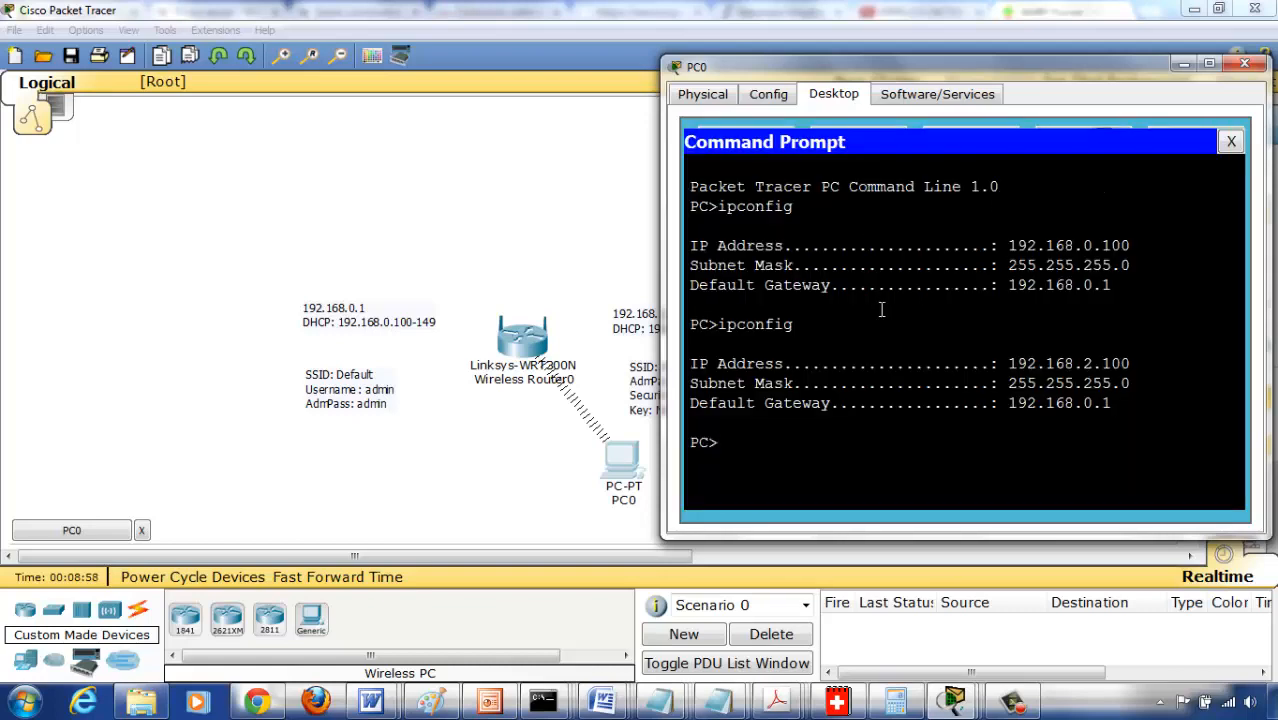
type("ipconfig")
key("Return")
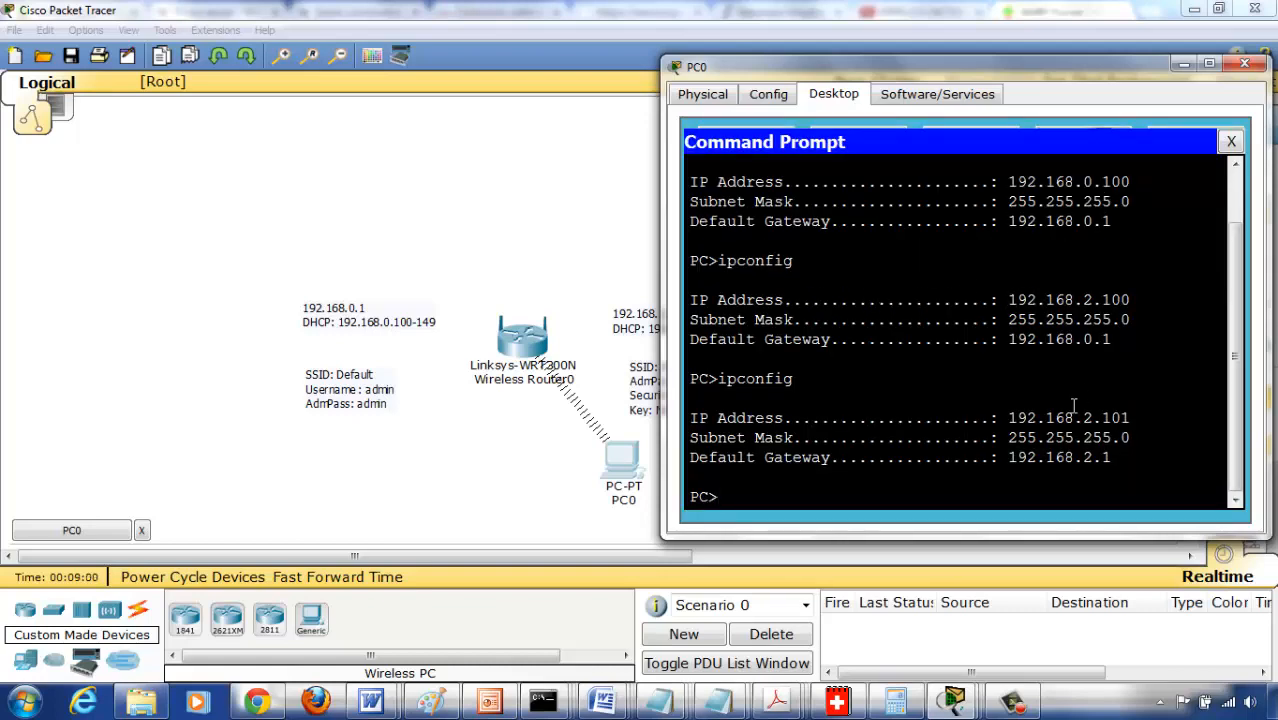
left_click(1231, 143)
- Check PC0's DHCP addressing in IP Configuration and its link status in PC Wireless
left_click(754, 201)
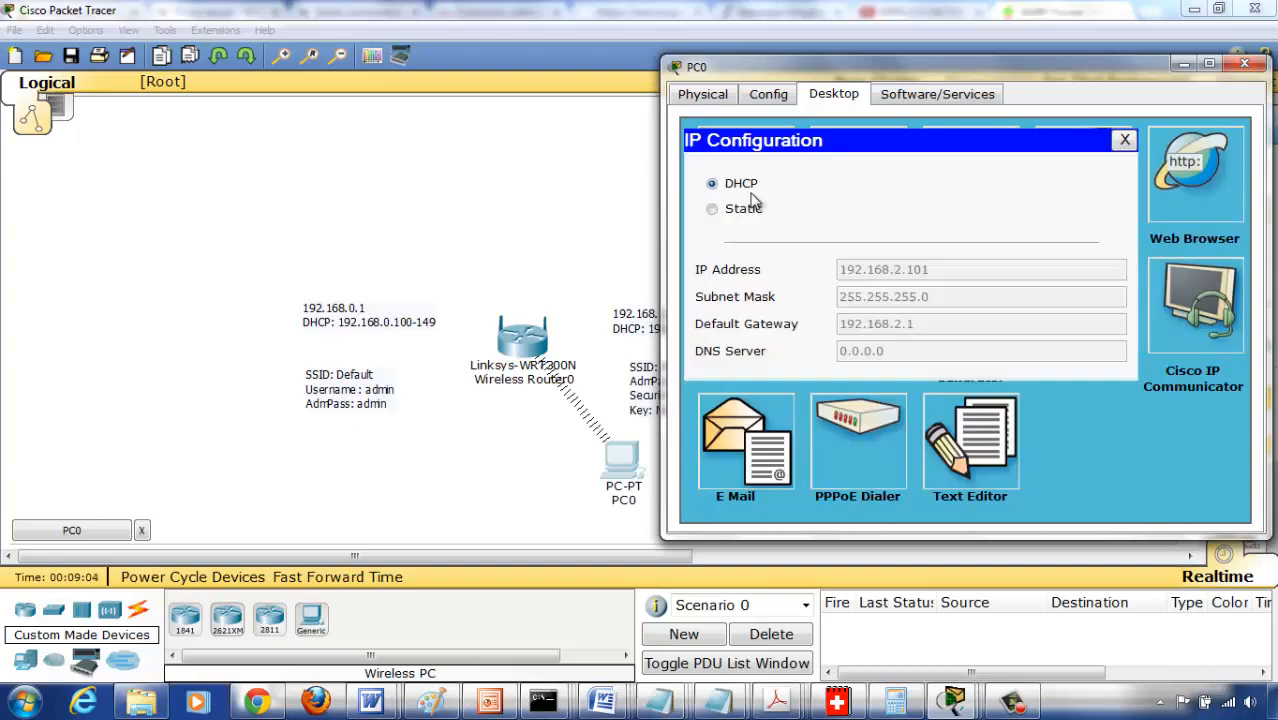
left_click(1123, 141)
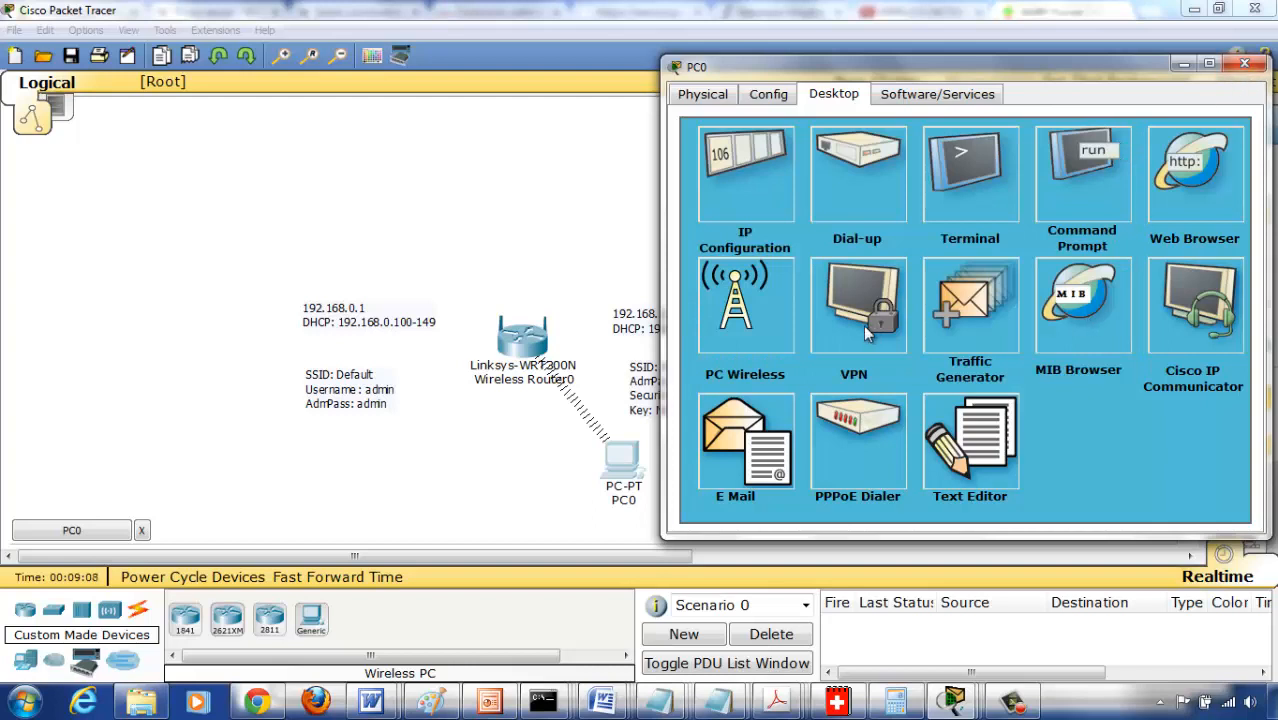
left_click(752, 342)
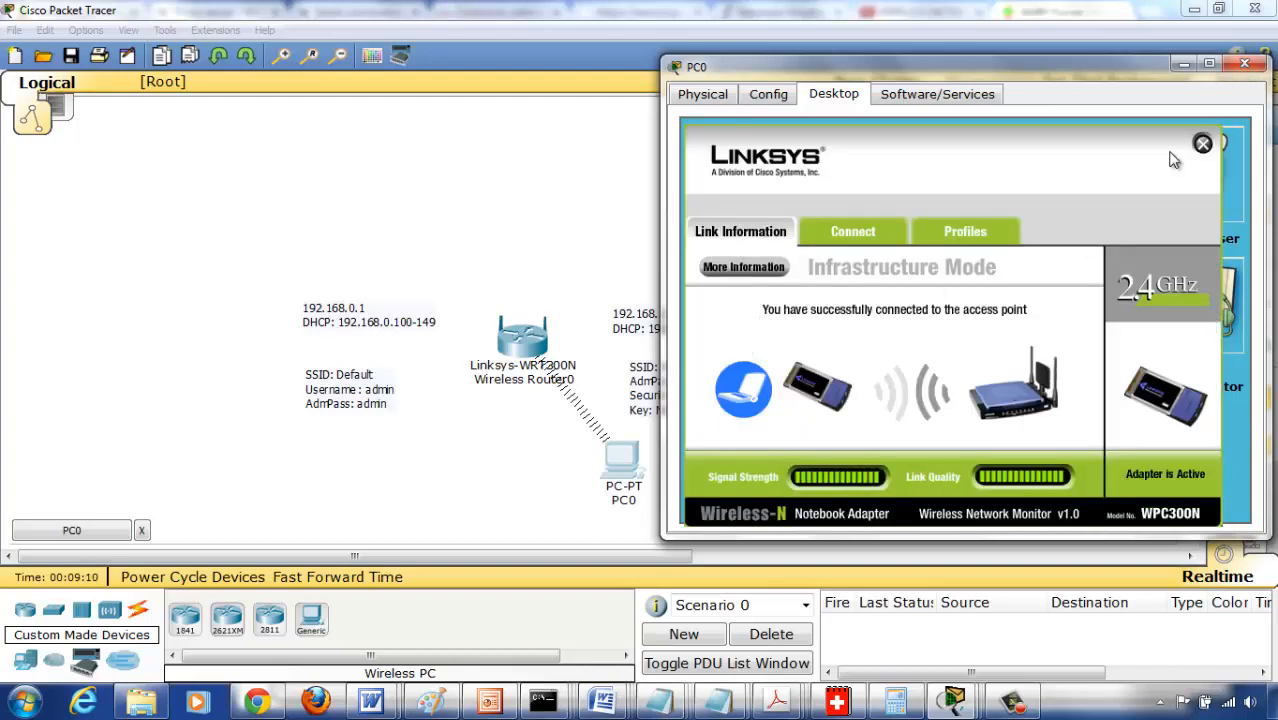
left_click(1203, 143)
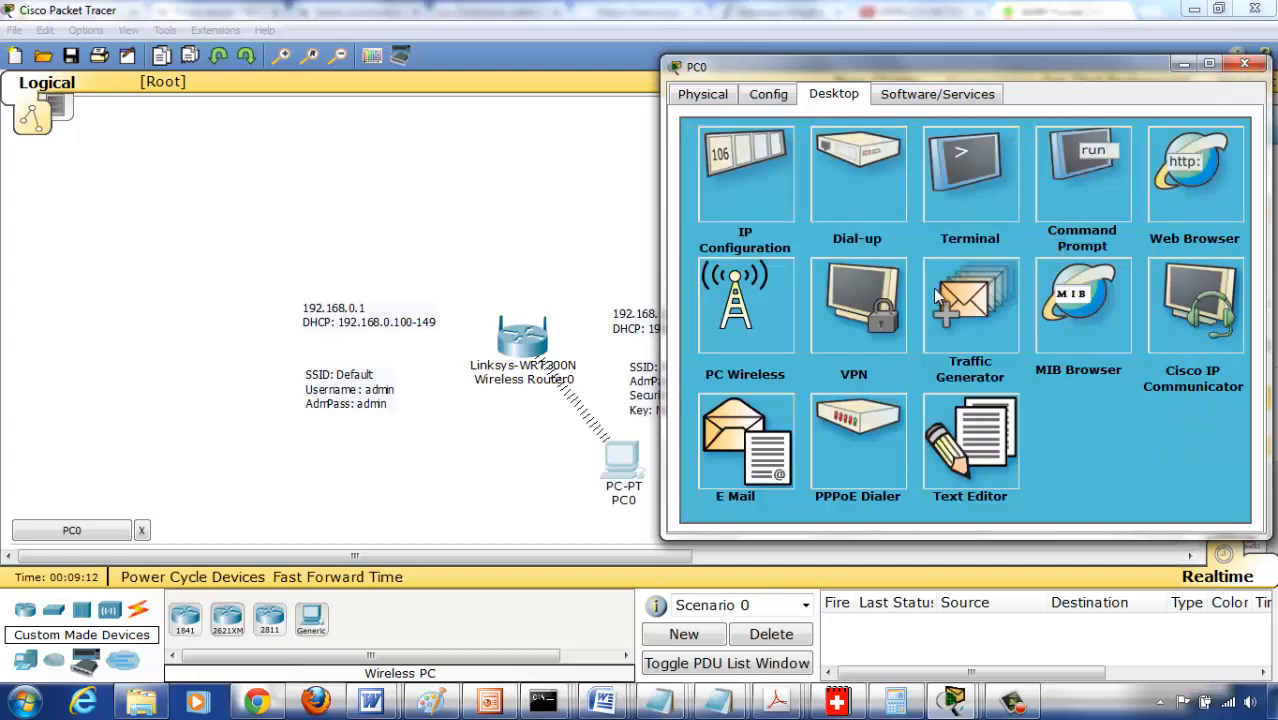
- Open 192.168.2.1 in PC0's web browser and log in to the router as admin with its password
left_click(1171, 186)
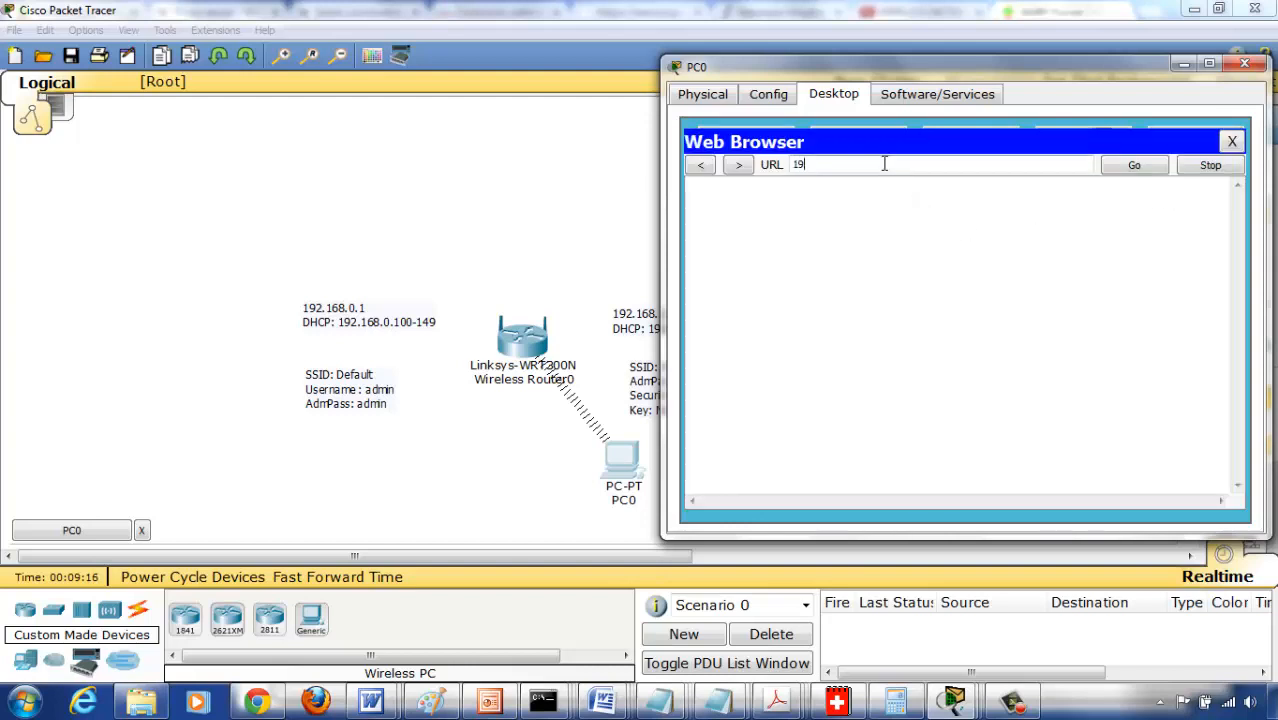
type("192.168.2")
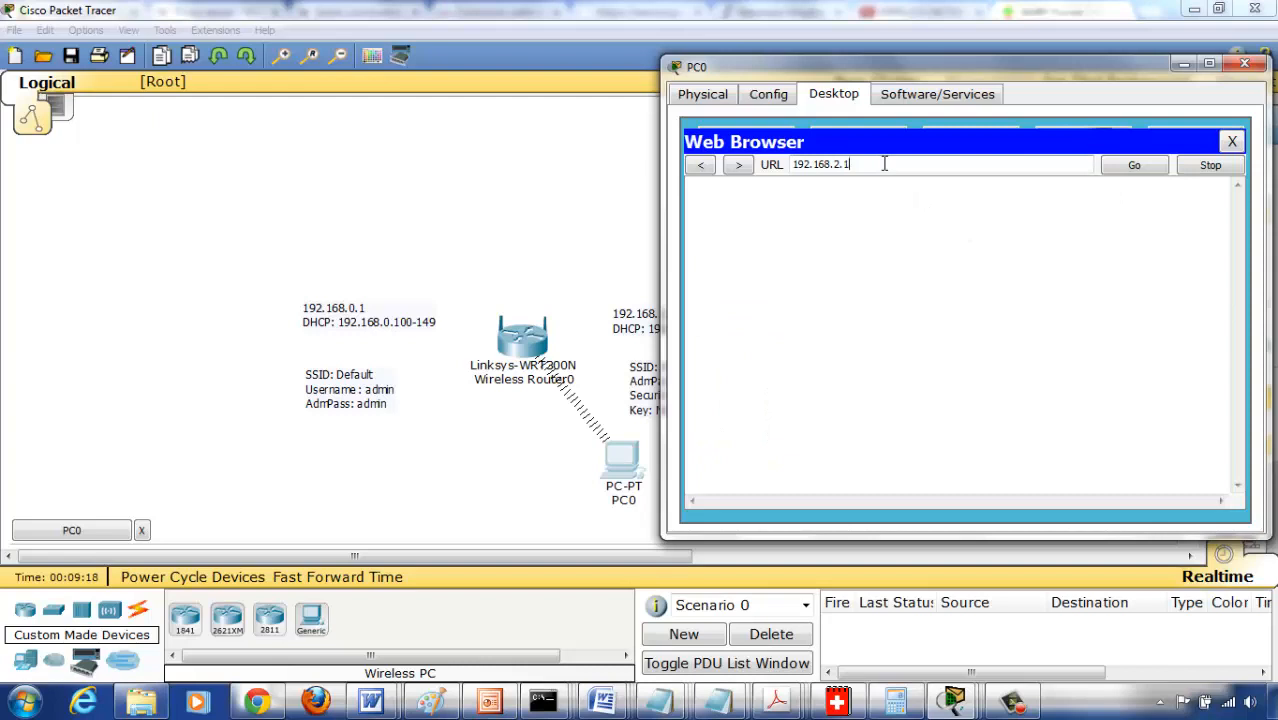
type(".1")
key("Return")
type("admin")
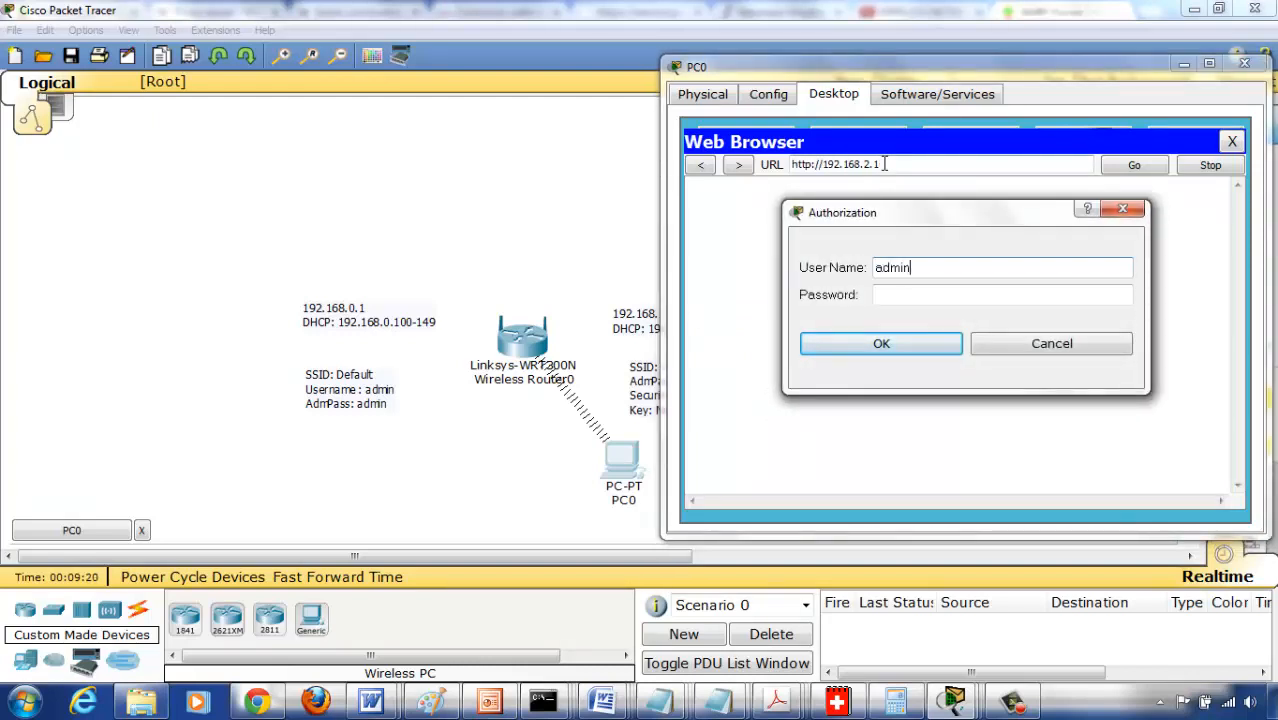
key("Tab")
type("adm")
key("Return")
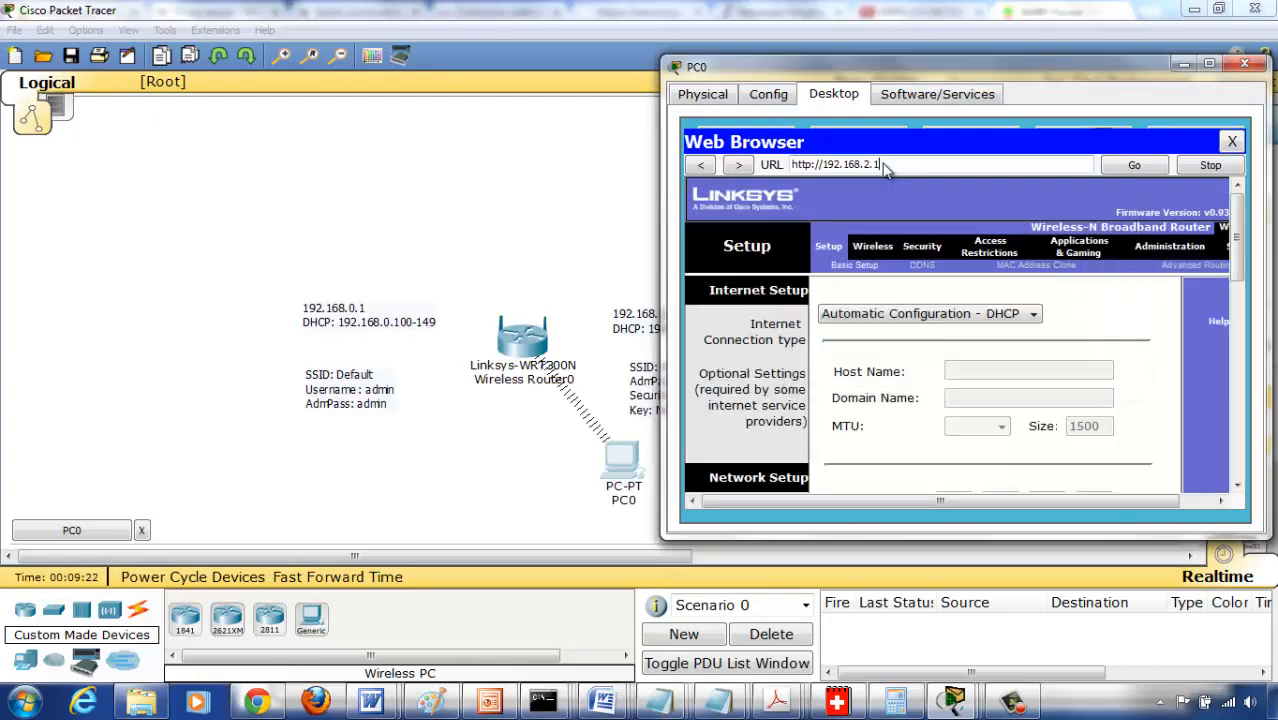
- Set the router's wireless network name (SSID) to MegNat, save the settings and close the web browser
left_click(878, 250)
left_click_drag(1017, 360, 900, 362)
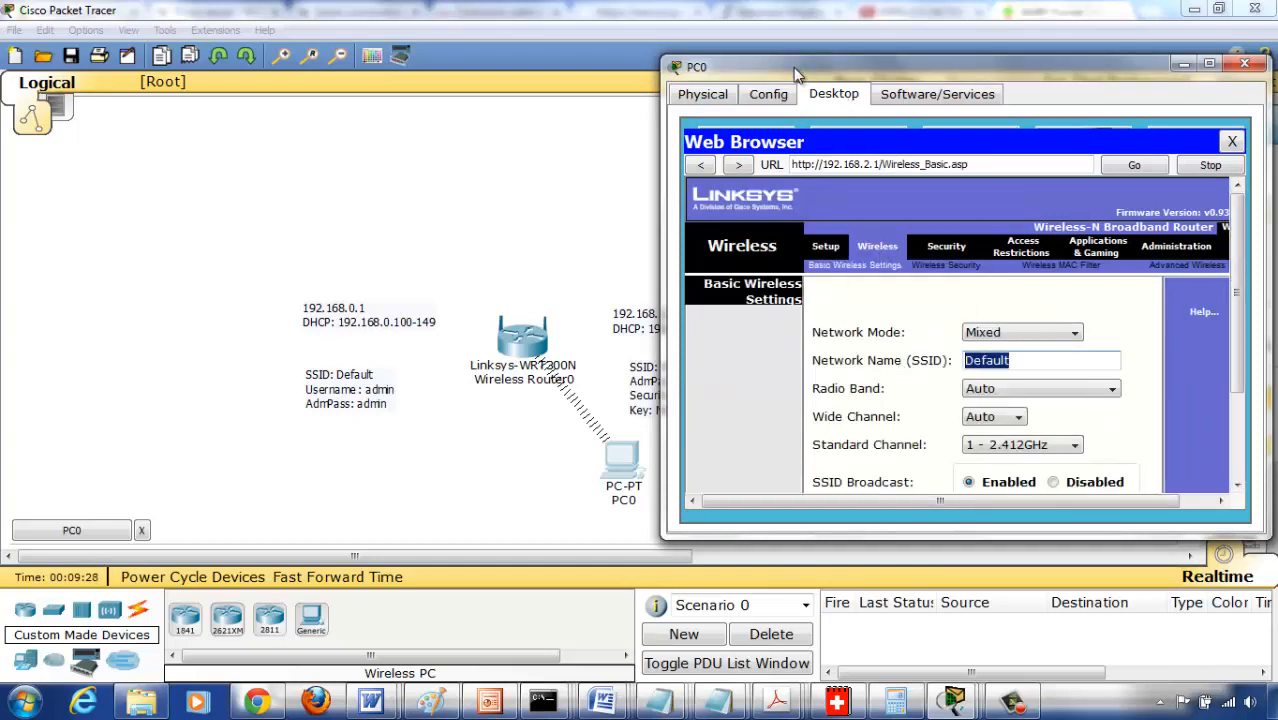
left_click_drag(793, 67, 91, 85)
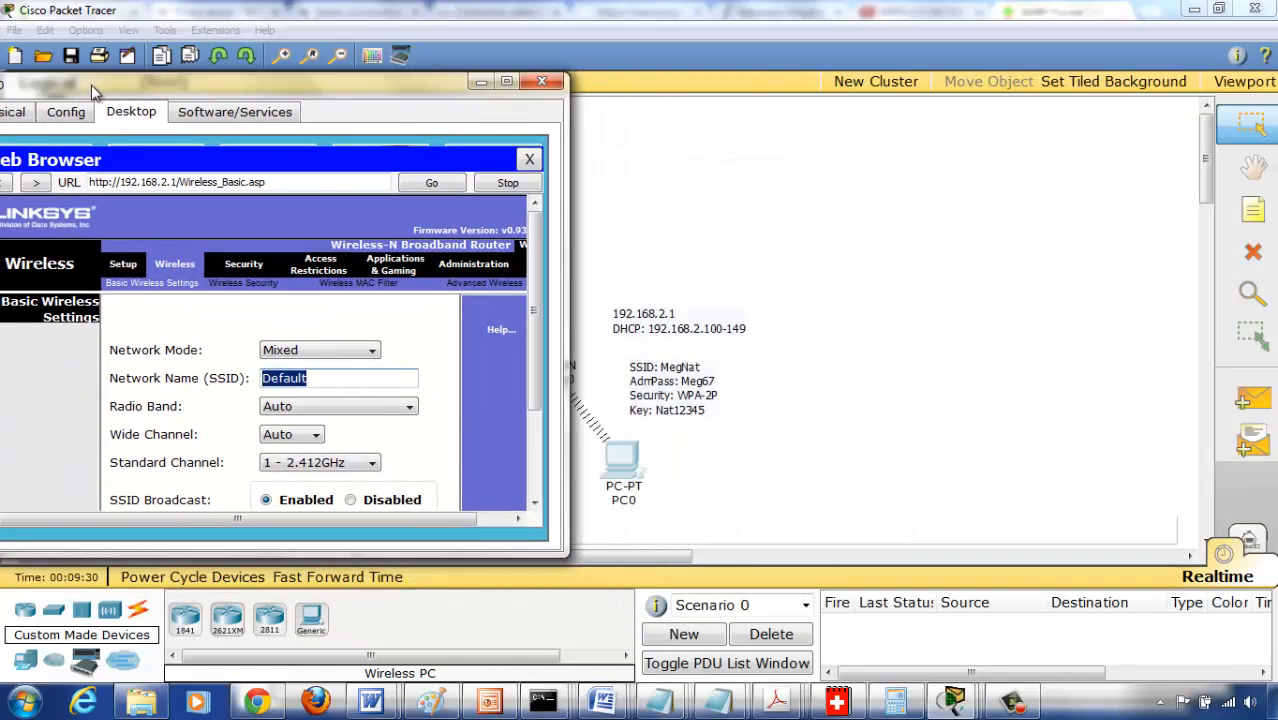
type("MEgN")
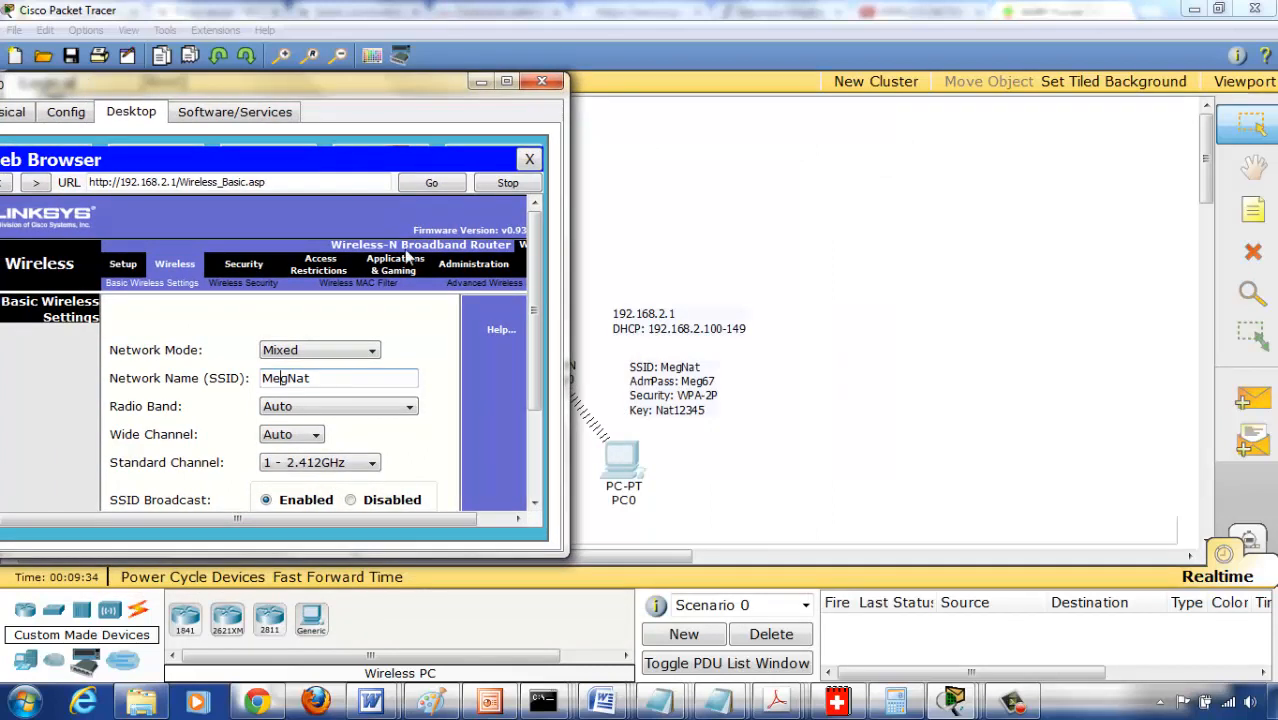
left_click_drag(533, 332, 534, 405)
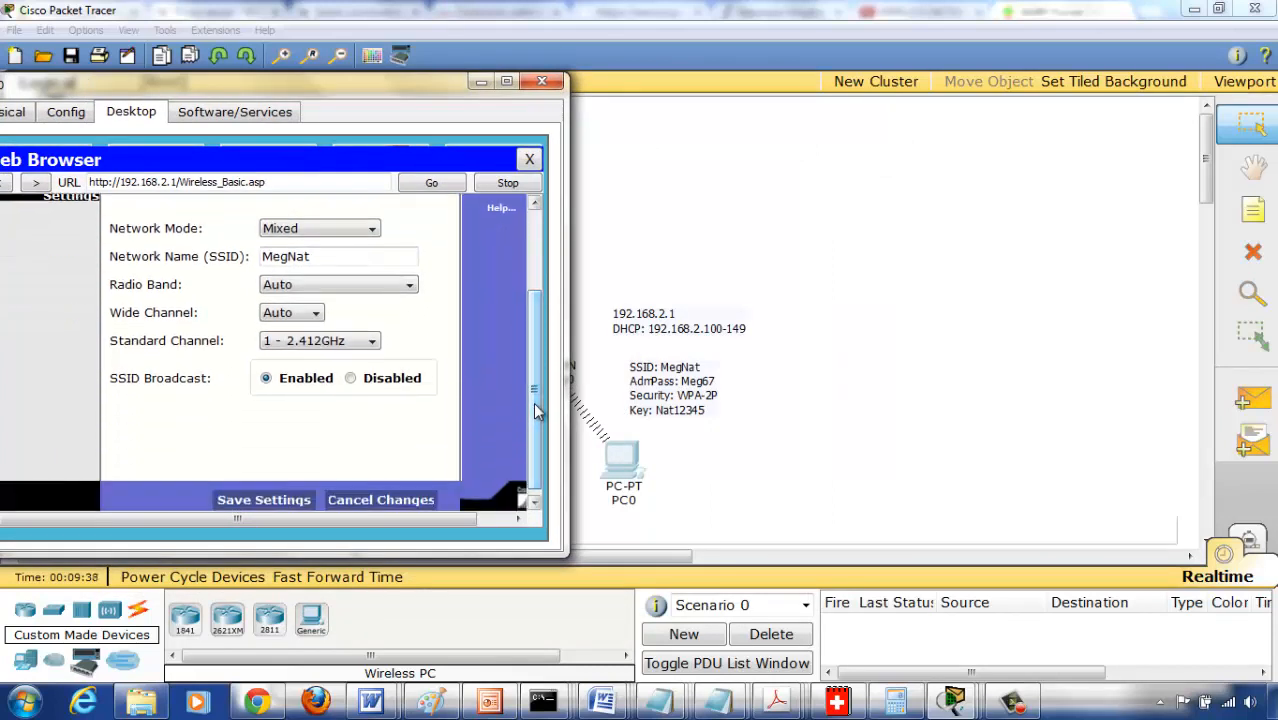
left_click(265, 500)
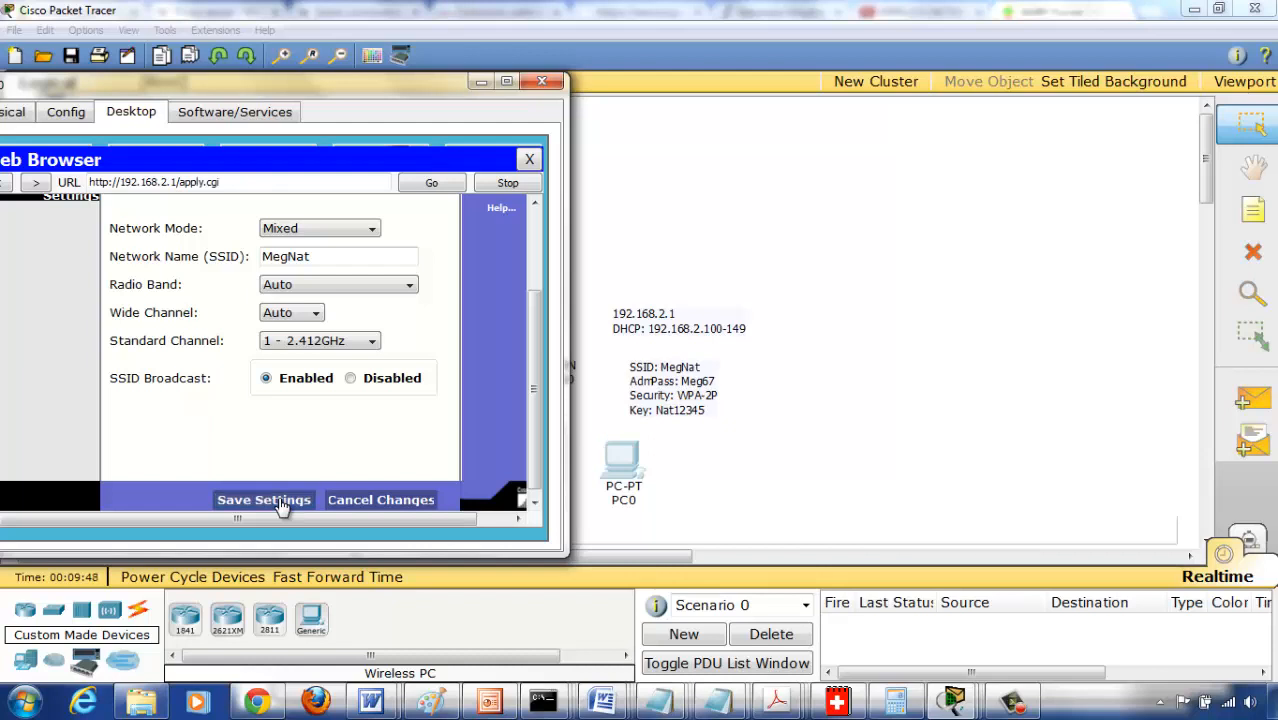
left_click(531, 161)
- Check PC0's link status and the list of available wireless networks in PC Wireless
left_click_drag(310, 87, 1034, 99)
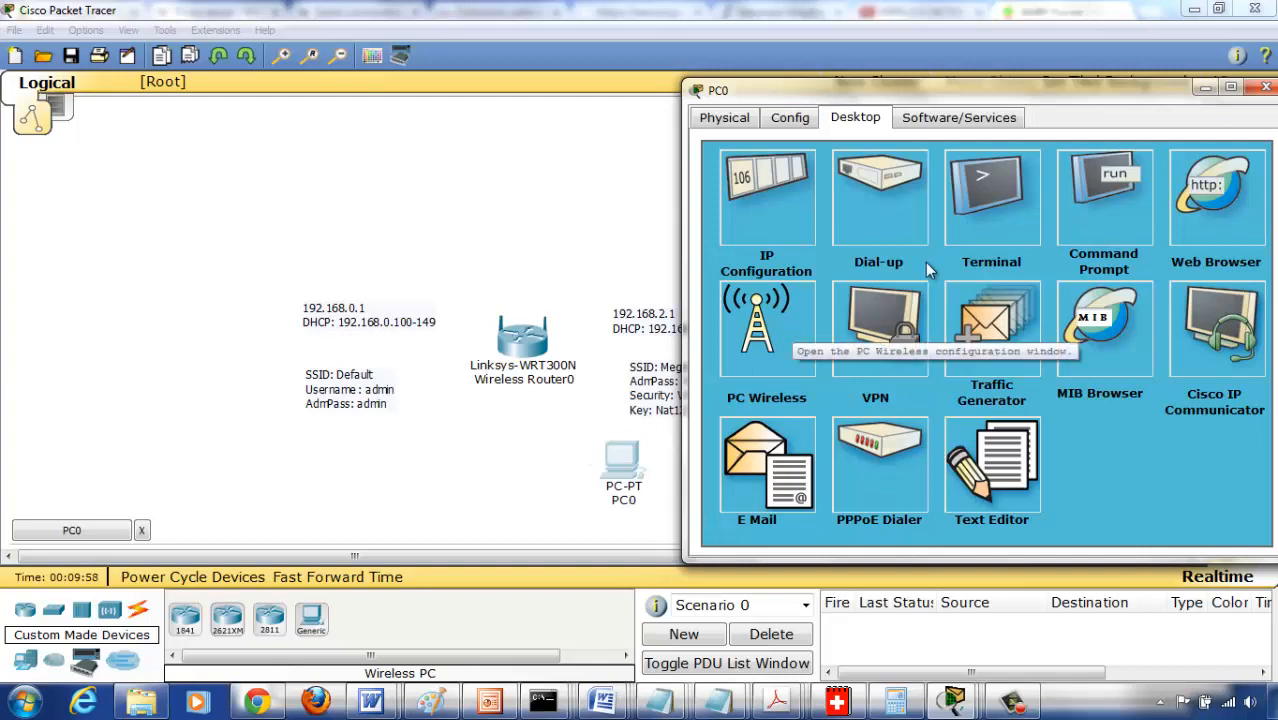
left_click(762, 329)
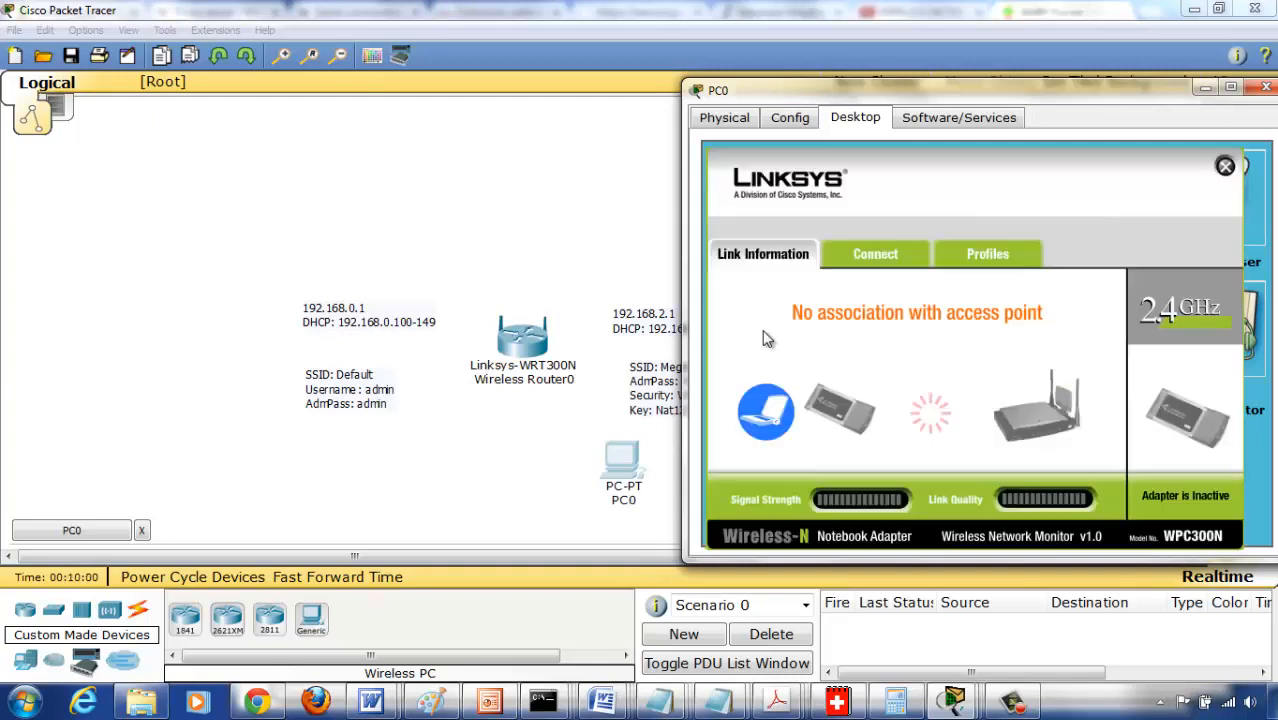
left_click(887, 258)
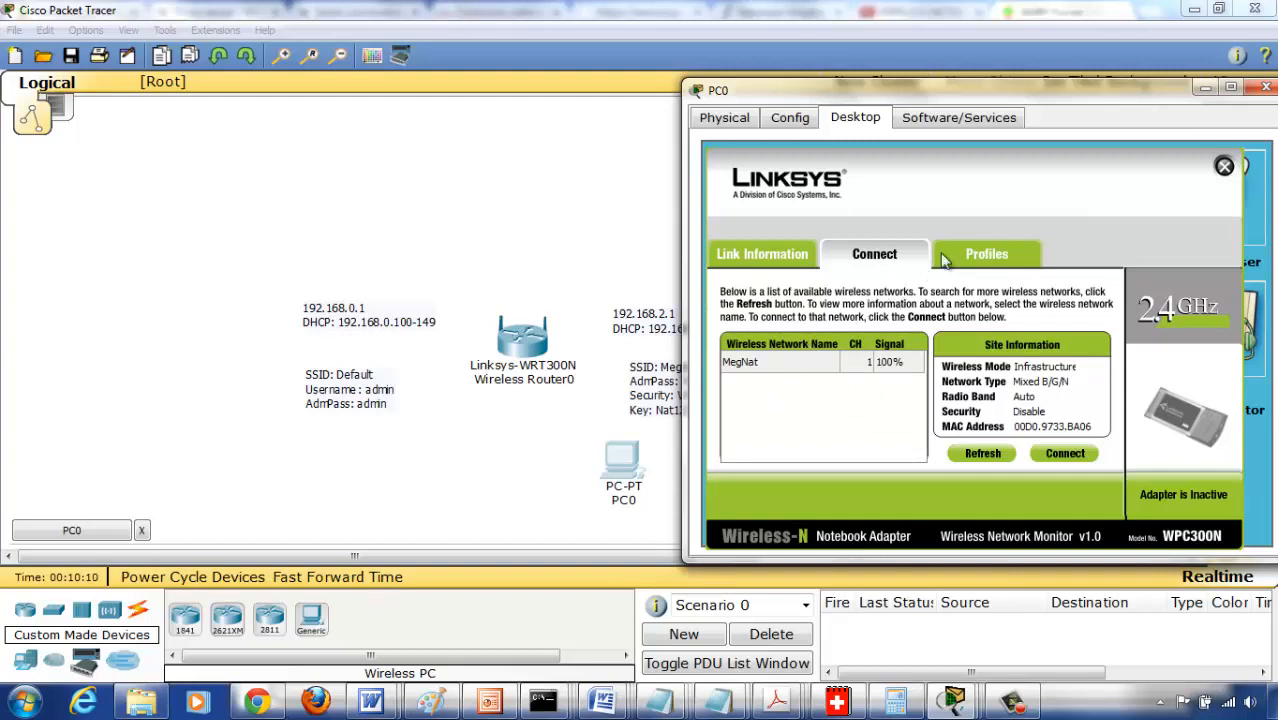
- Edit PC0's Default wireless profile to use network name MegNat in infrastructure mode with DHCP and security disabled, and save it
left_click(972, 255)
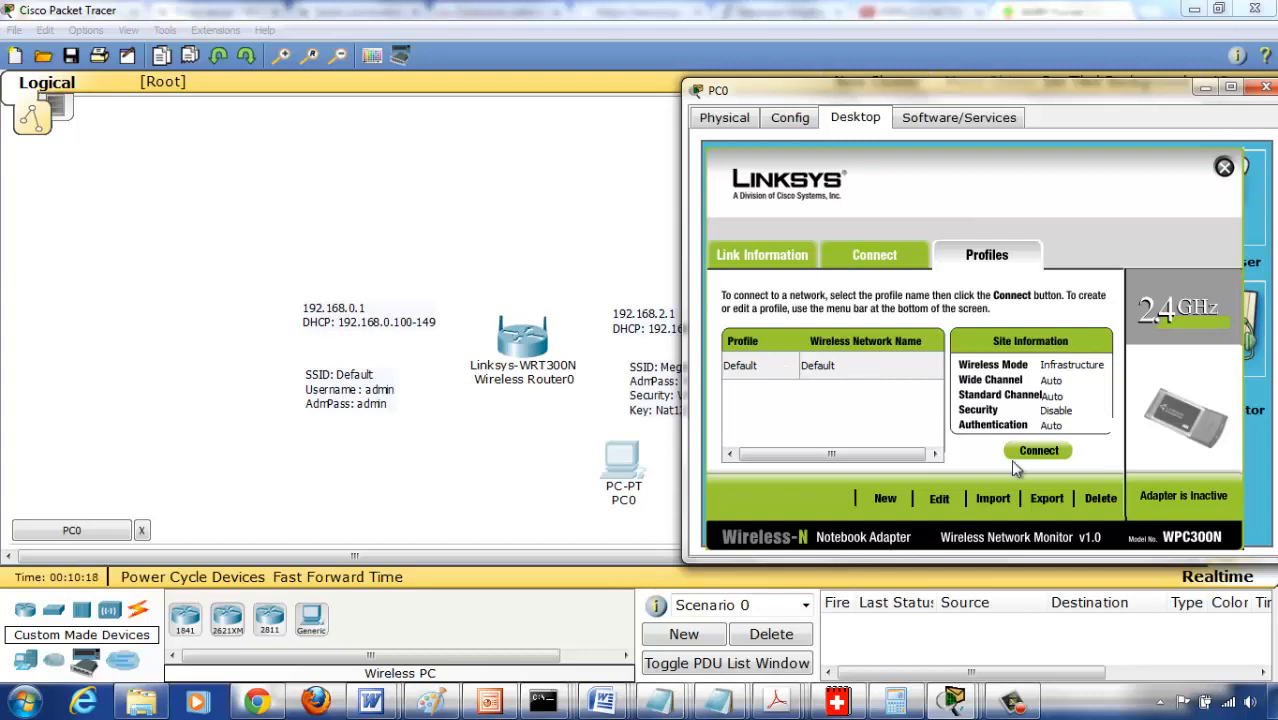
left_click(822, 369)
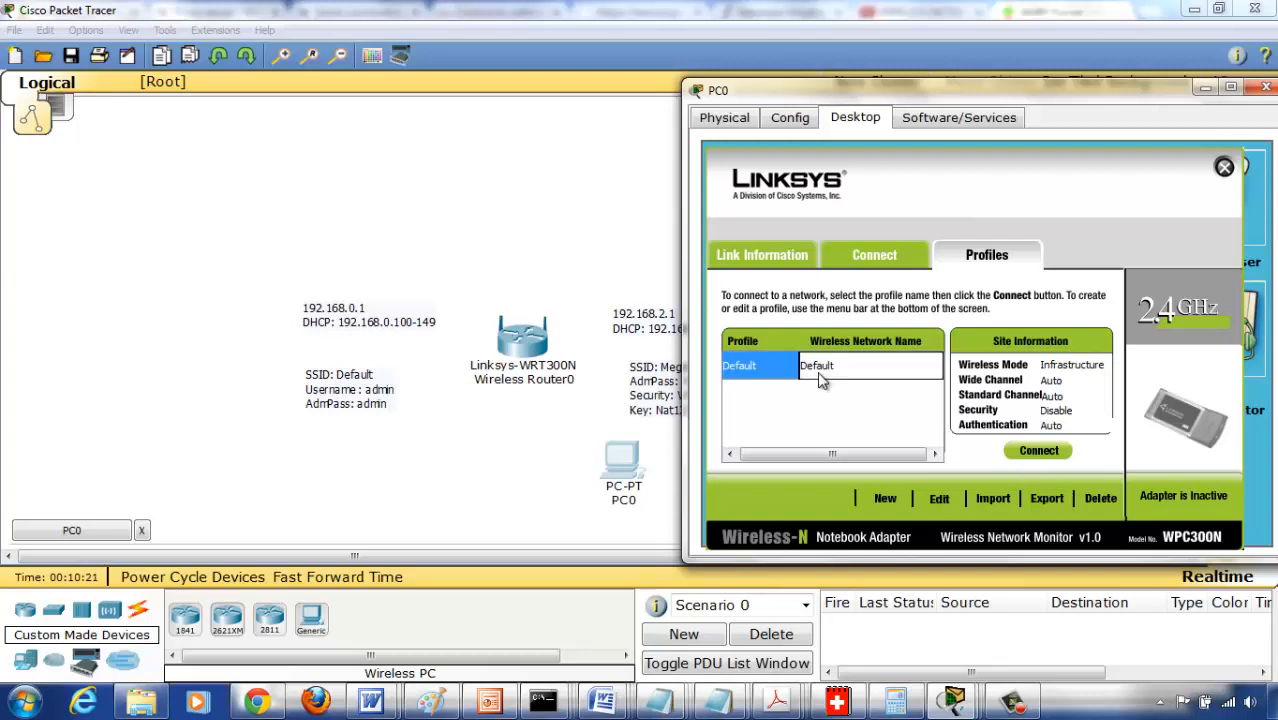
left_click(938, 498)
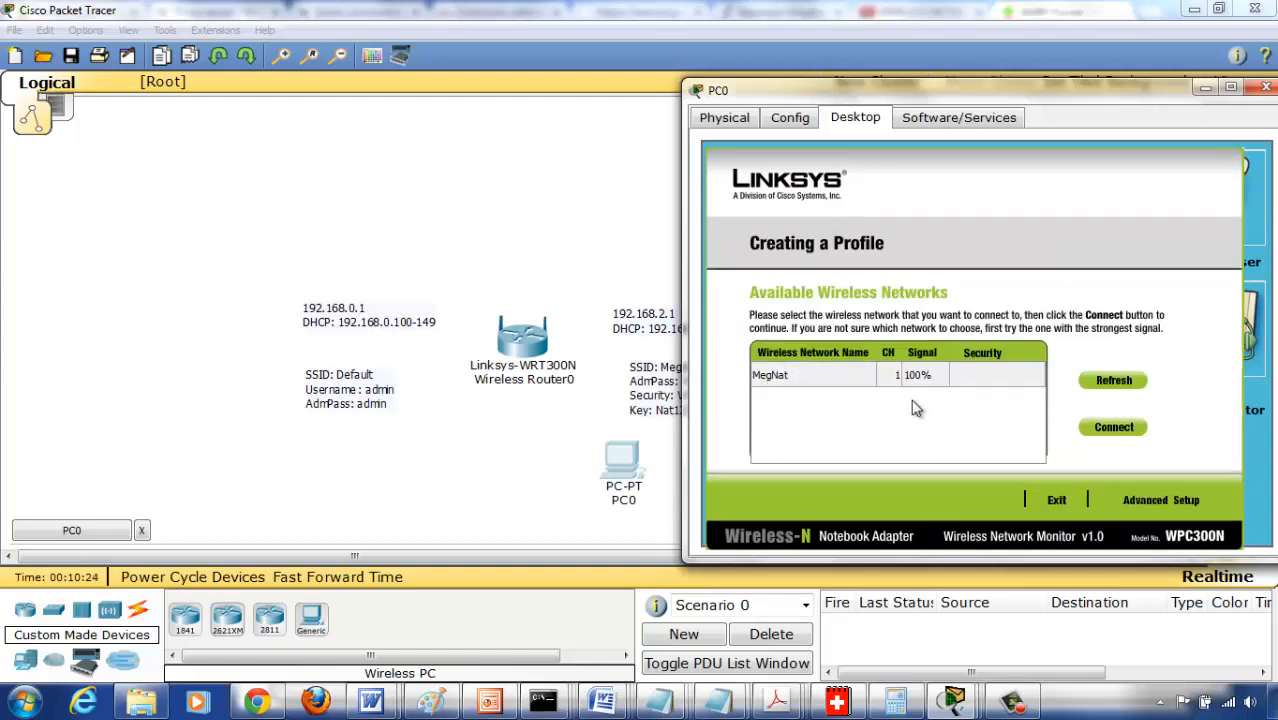
left_click(1145, 499)
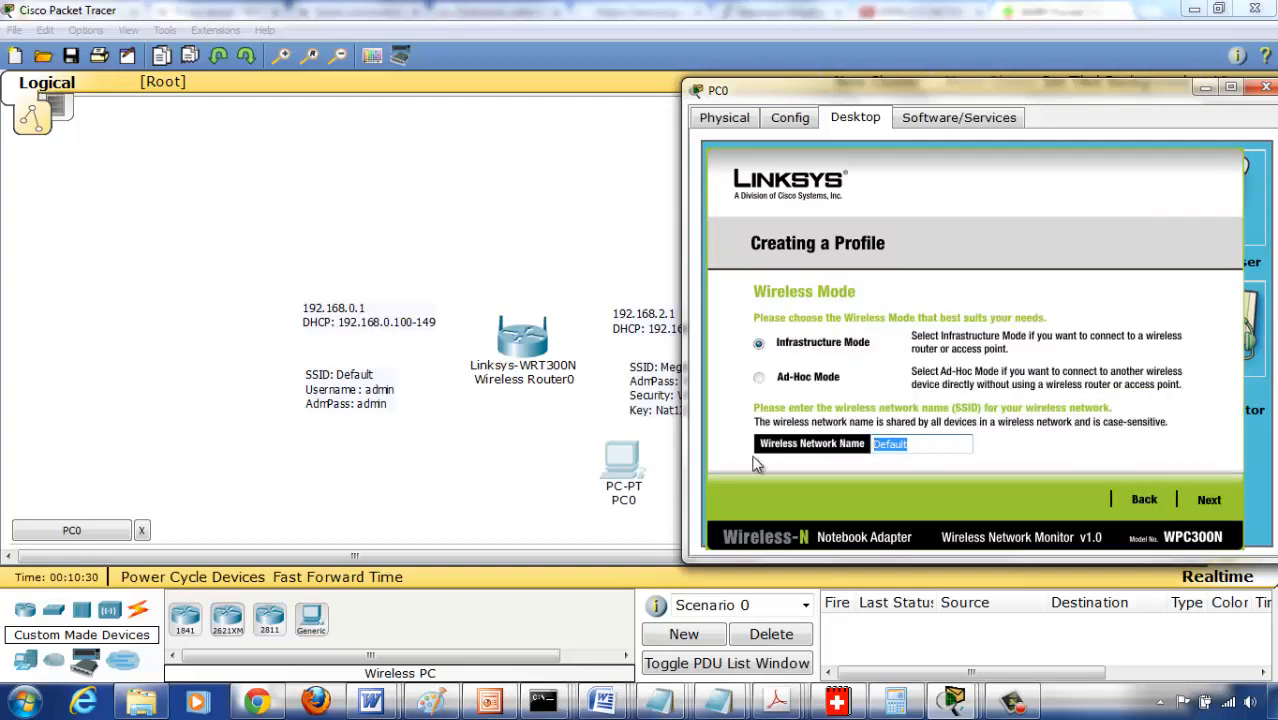
type("MegNat")
left_click(1209, 499)
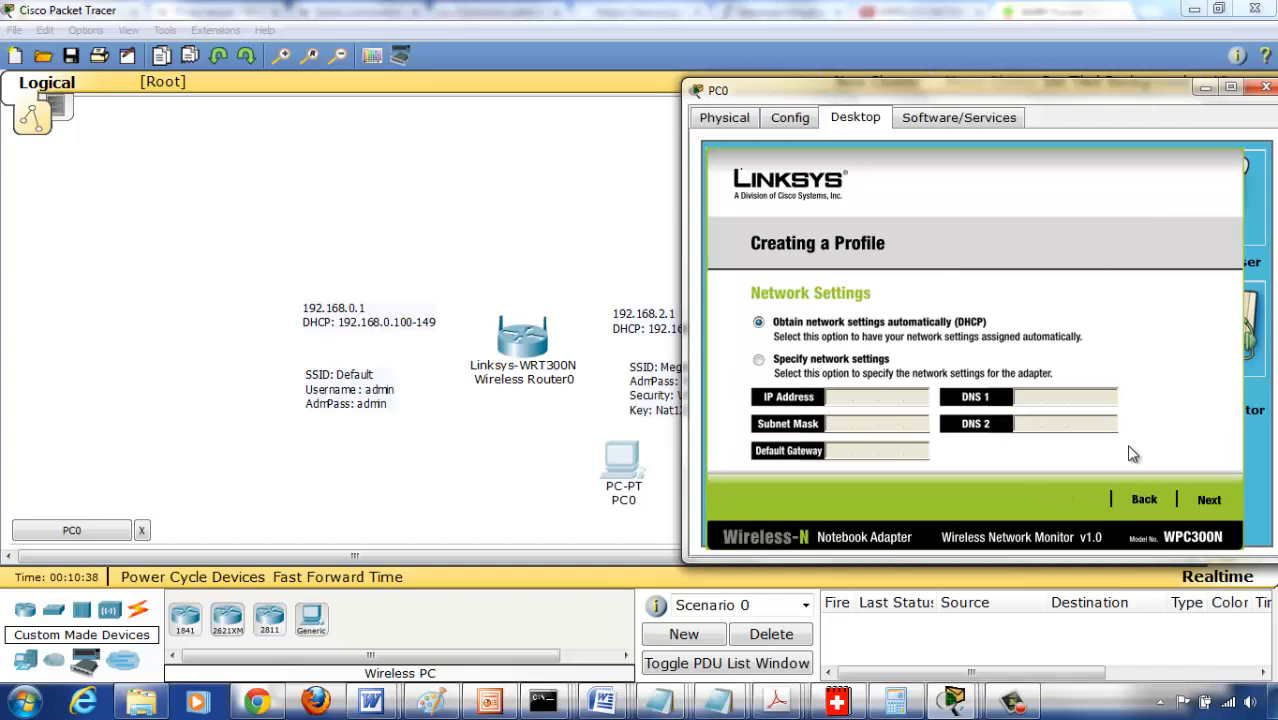
left_click(1209, 500)
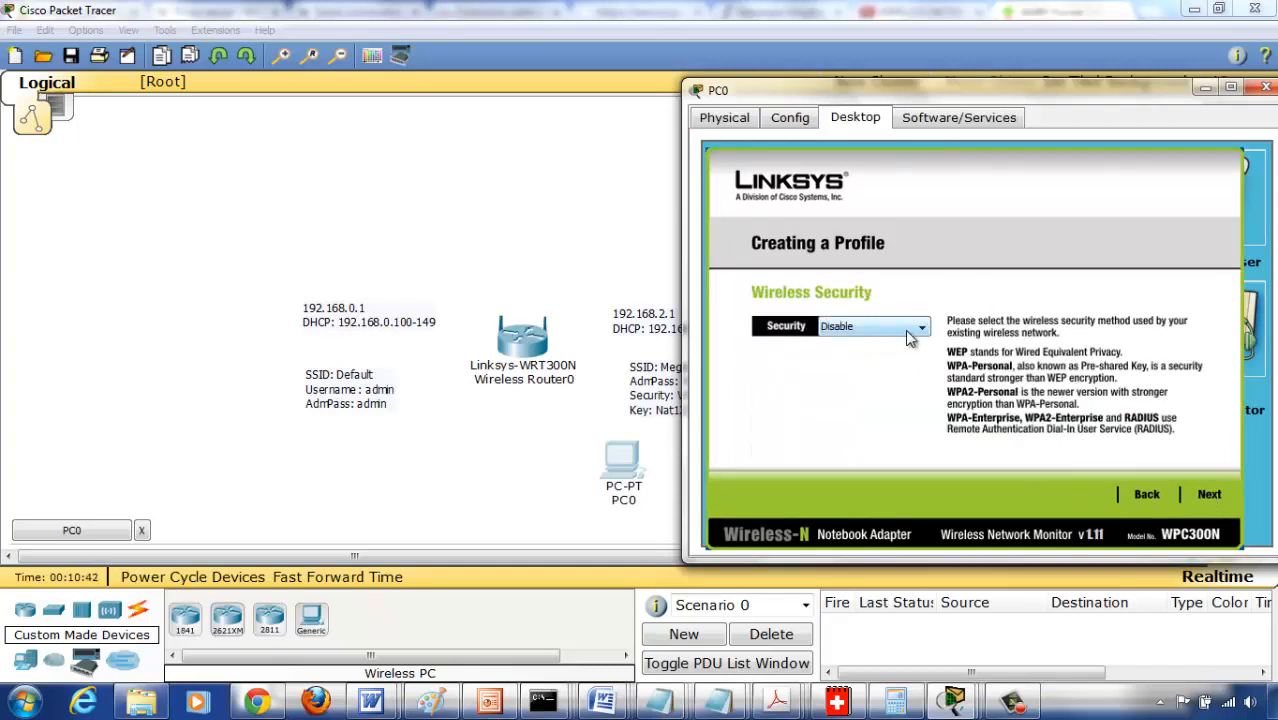
left_click(1207, 494)
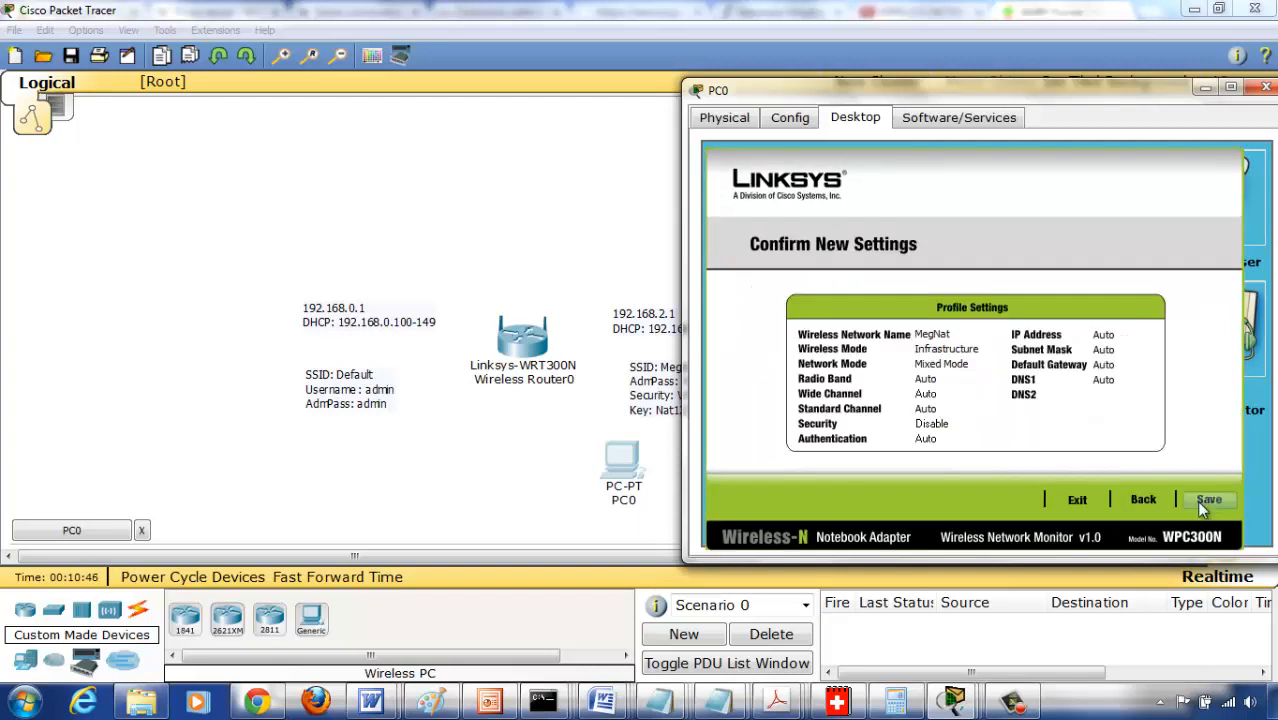
left_click(1202, 506)
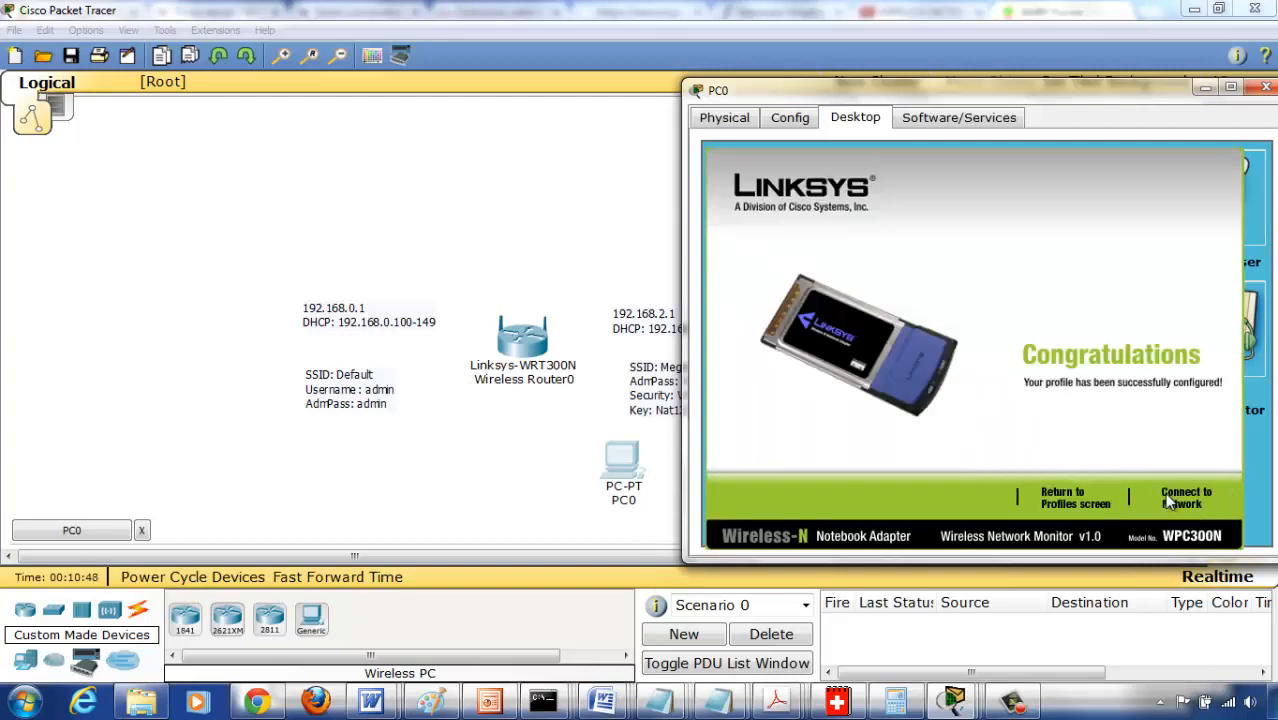
left_click(1180, 497)
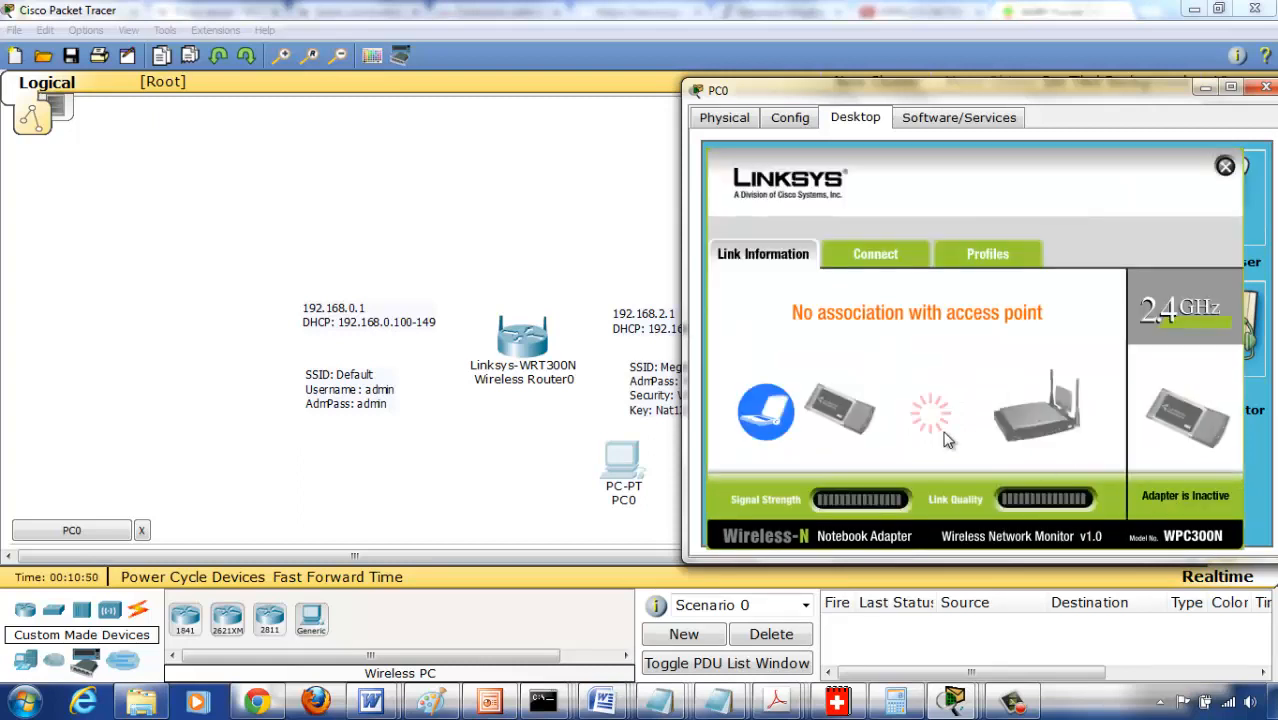
- Connect PC0 to the wireless network MegNat and close PC Wireless
left_click(873, 256)
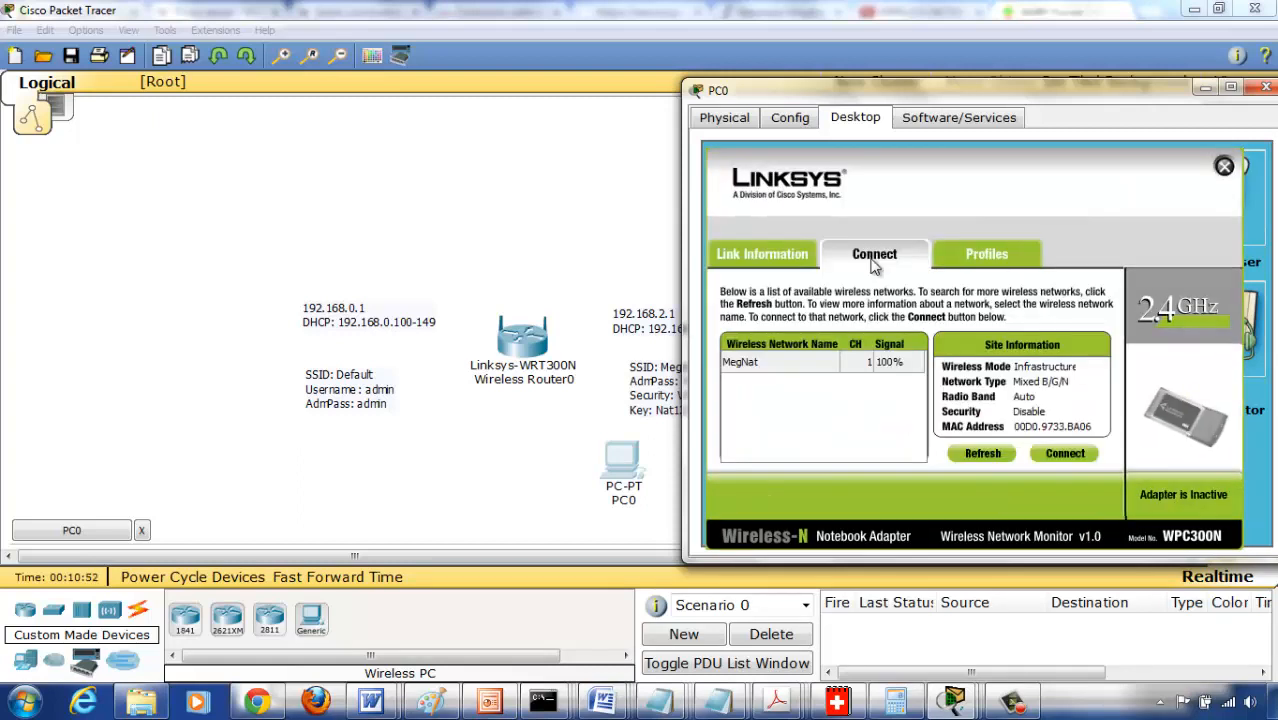
left_click(771, 363)
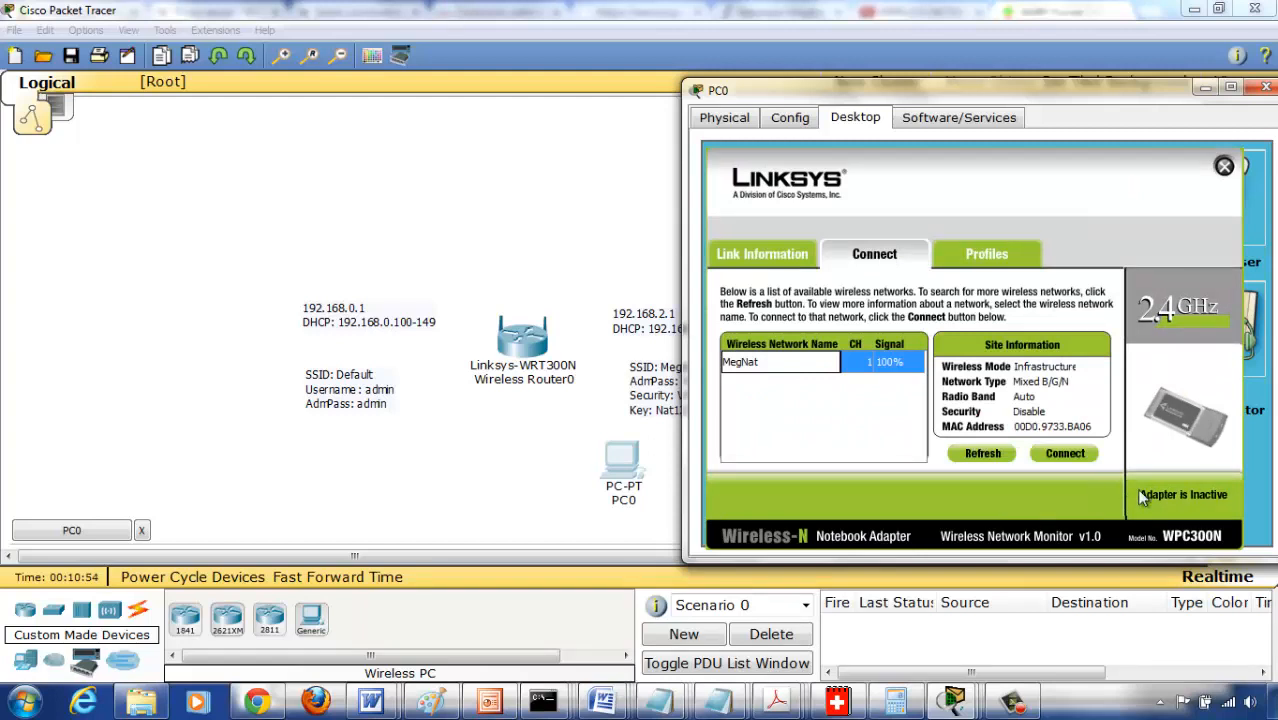
left_click(1058, 456)
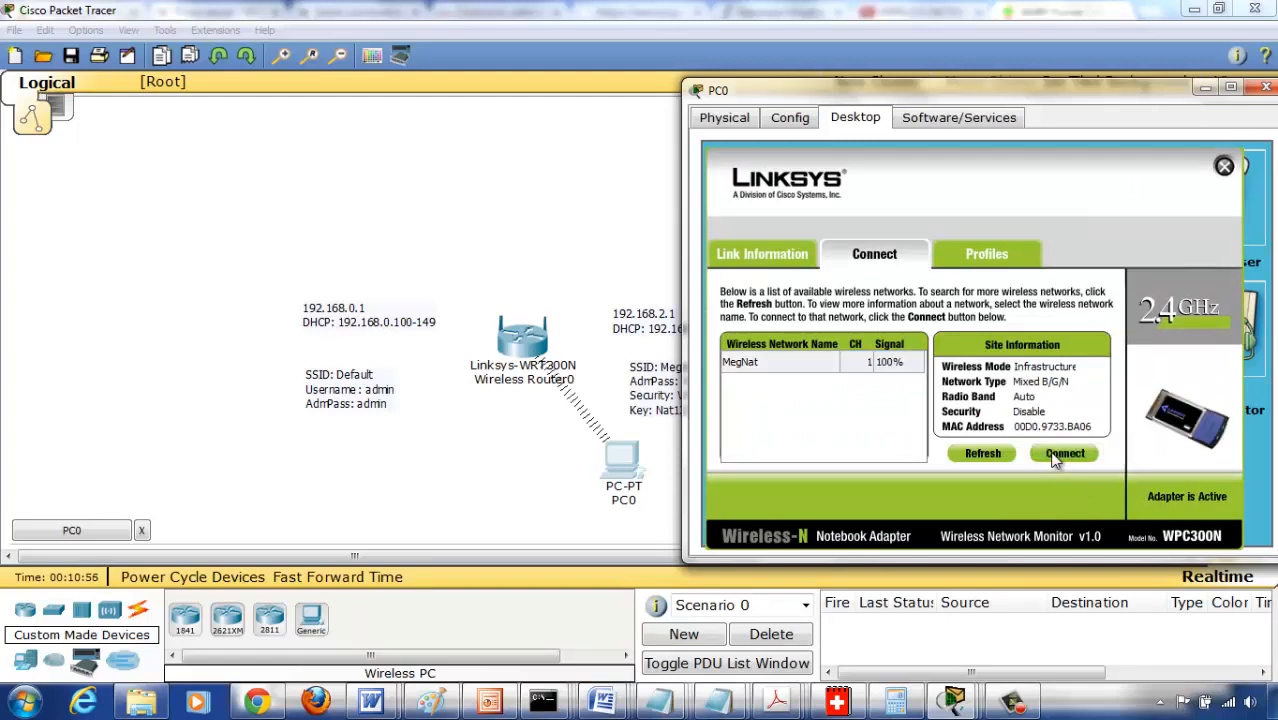
left_click(1222, 170)
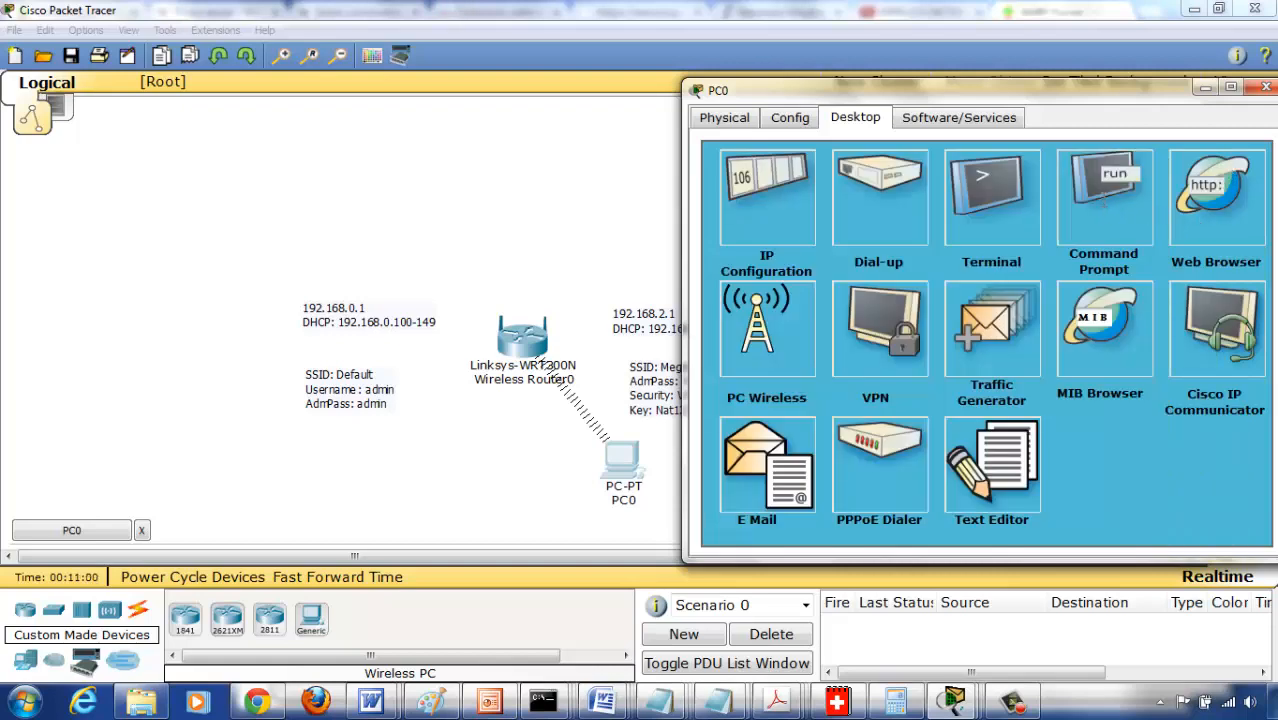
left_click(1102, 200)
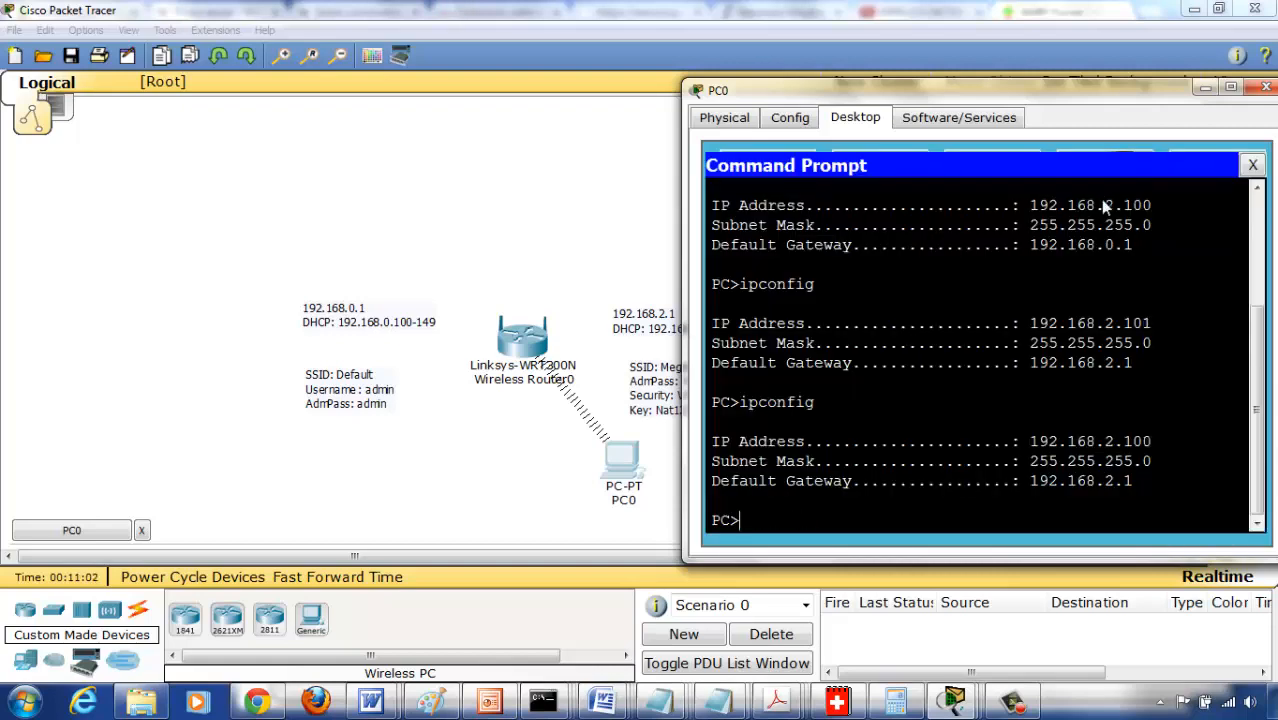
left_click(1254, 172)
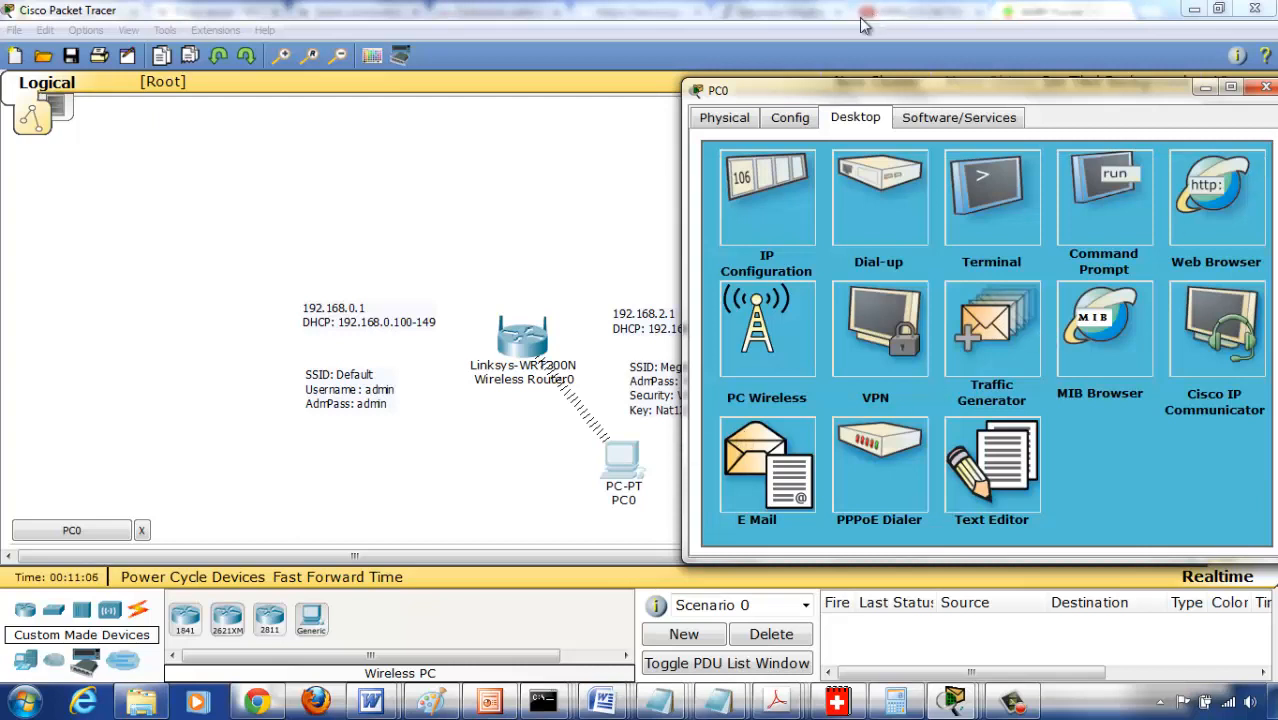
- Reopen PC0's web browser at 192.168.2.1 and log in as admin with the router password
left_click_drag(785, 100, 845, 91)
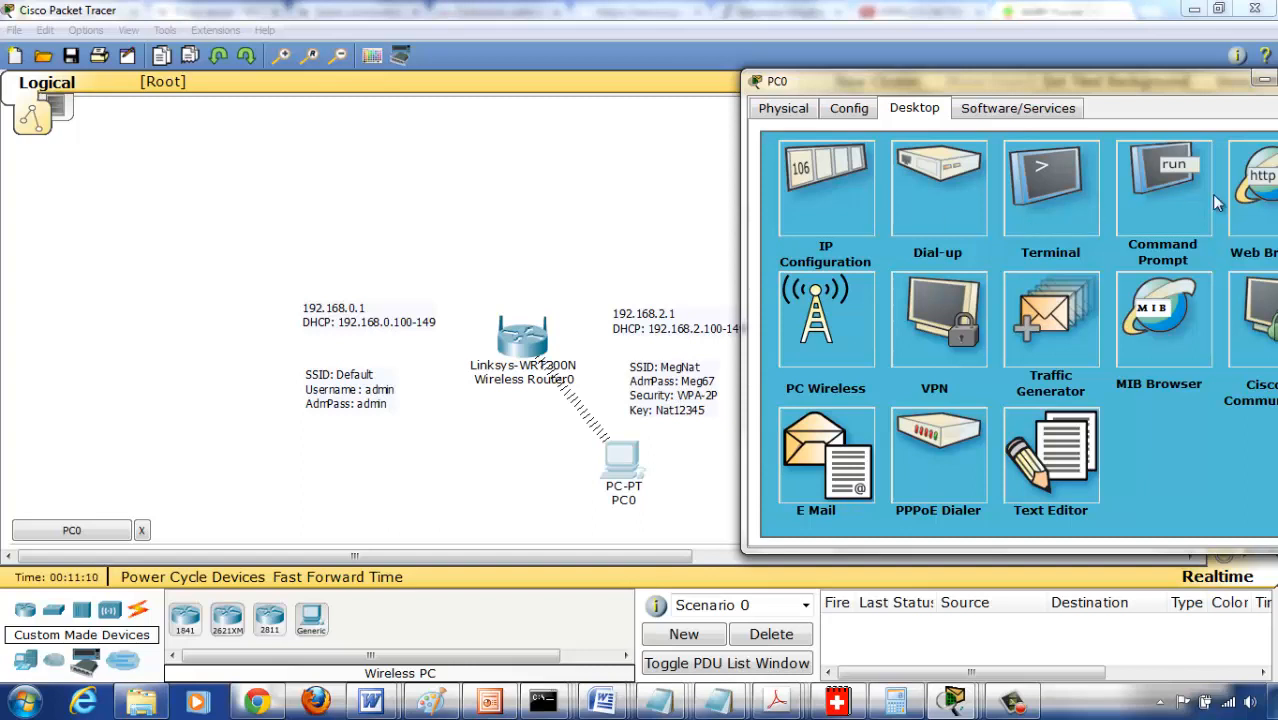
left_click(1249, 208)
left_click(970, 185)
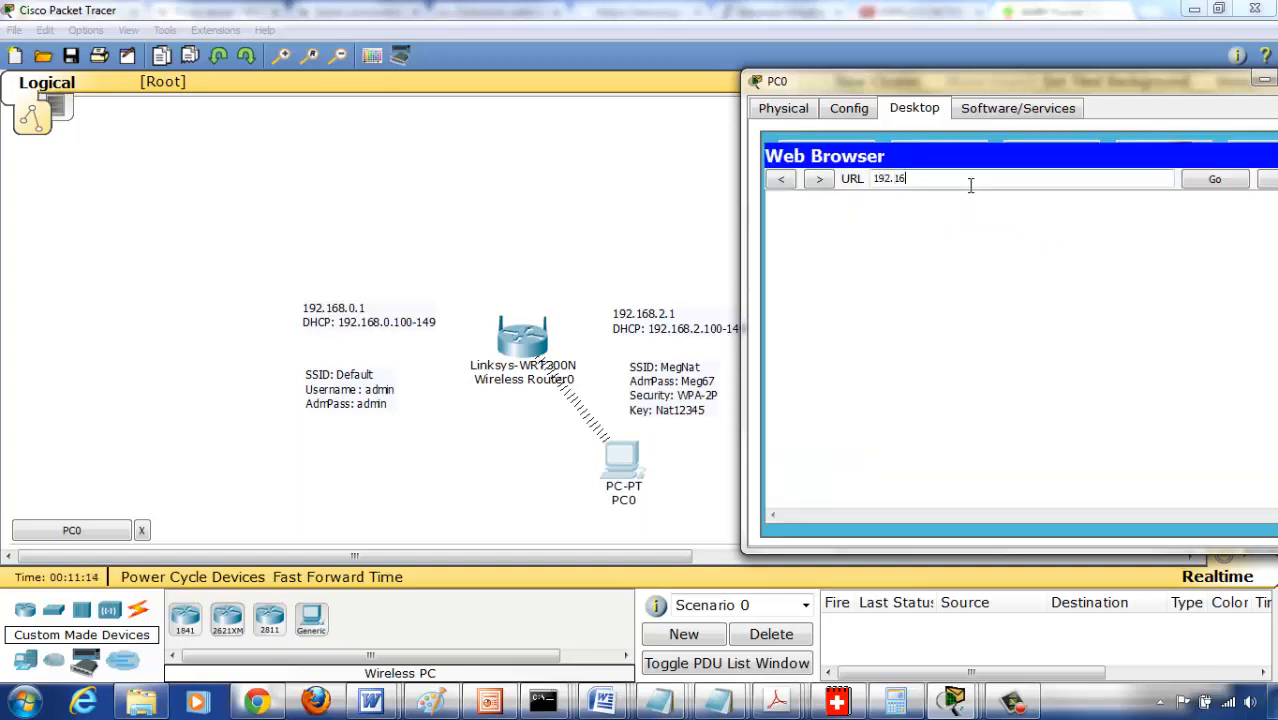
type("192.168.2.1")
key("Return")
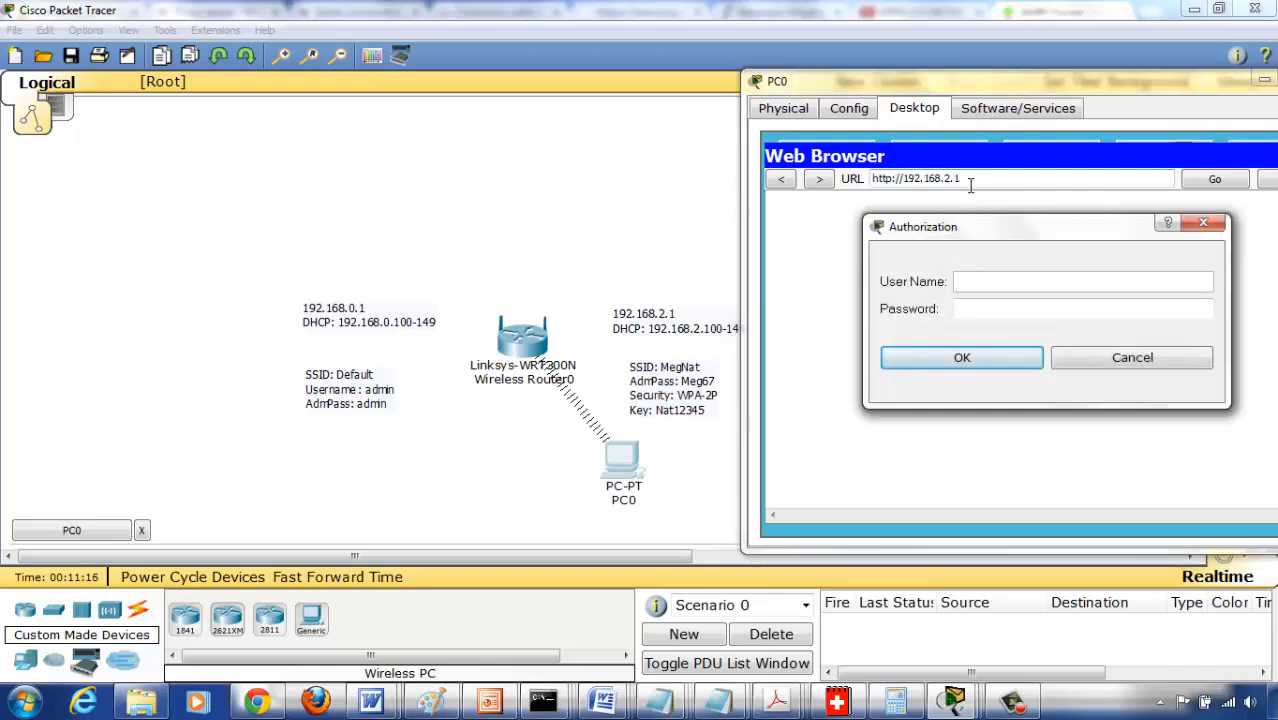
type("admin")
key("Tab")
type("Meg")
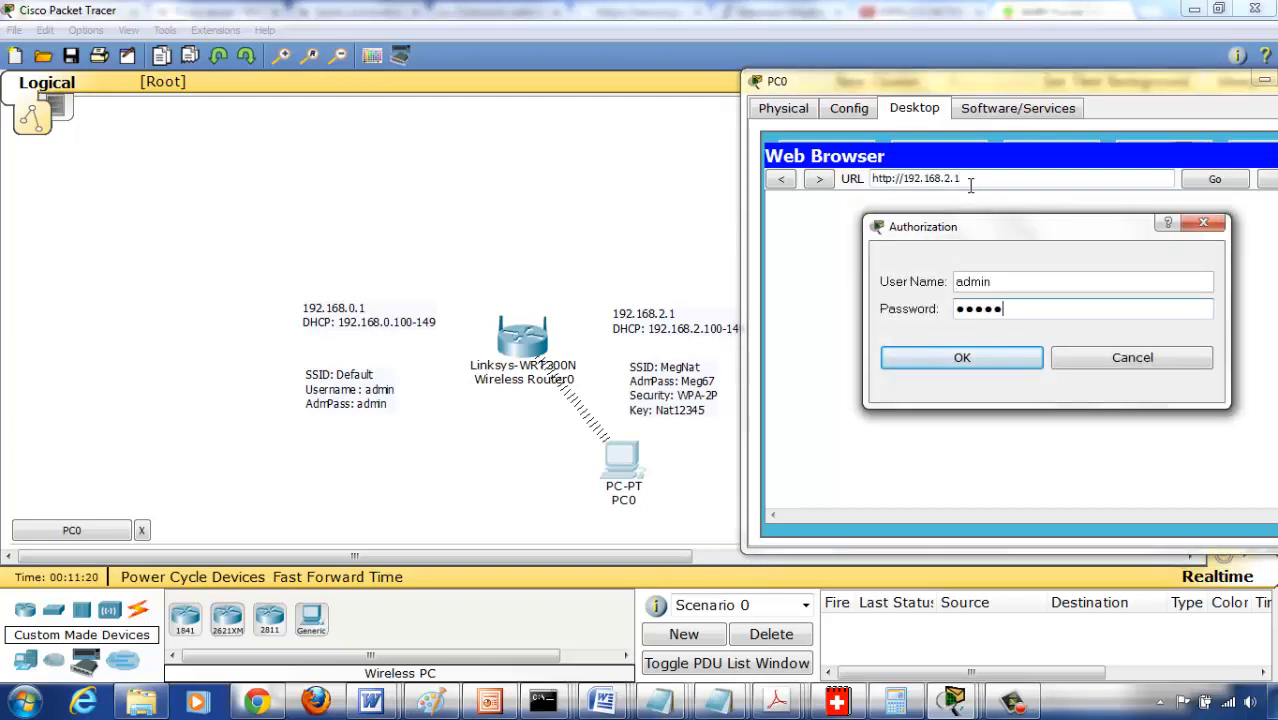
key("Return")
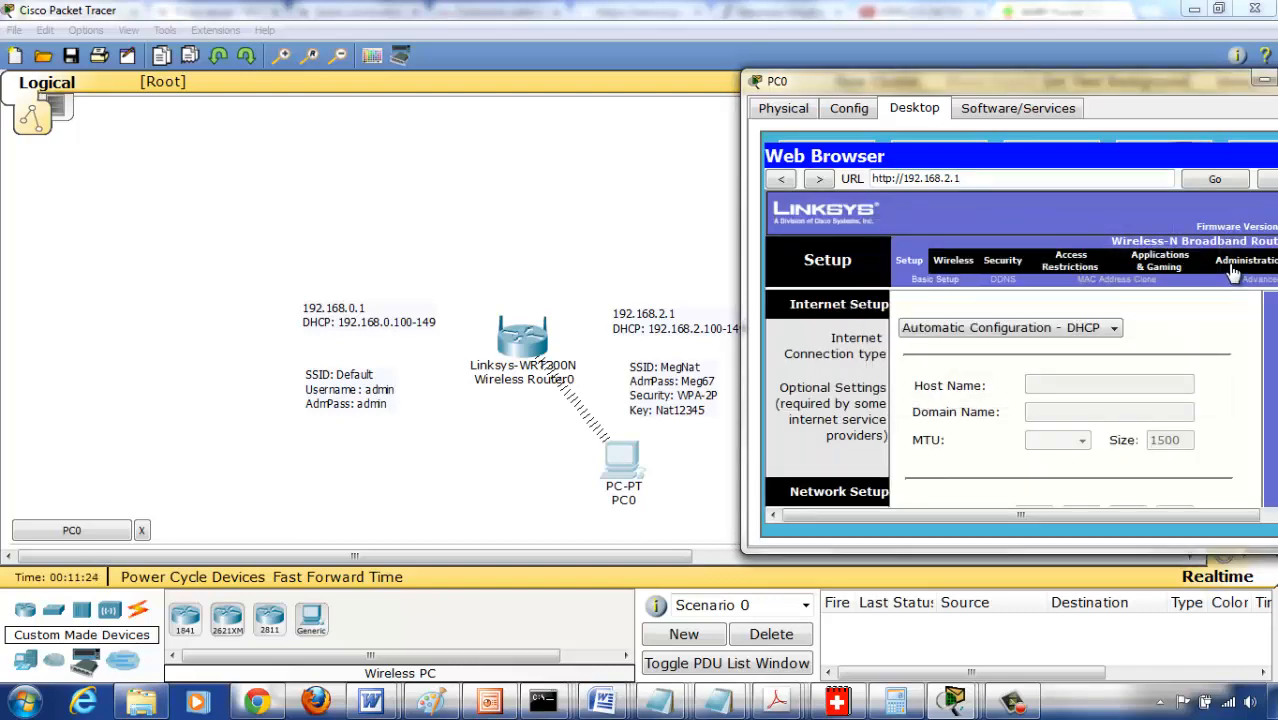
- Enter and confirm the router password in the router's Administration management settings, and save the settings
left_click_drag(1080, 79, 793, 72)
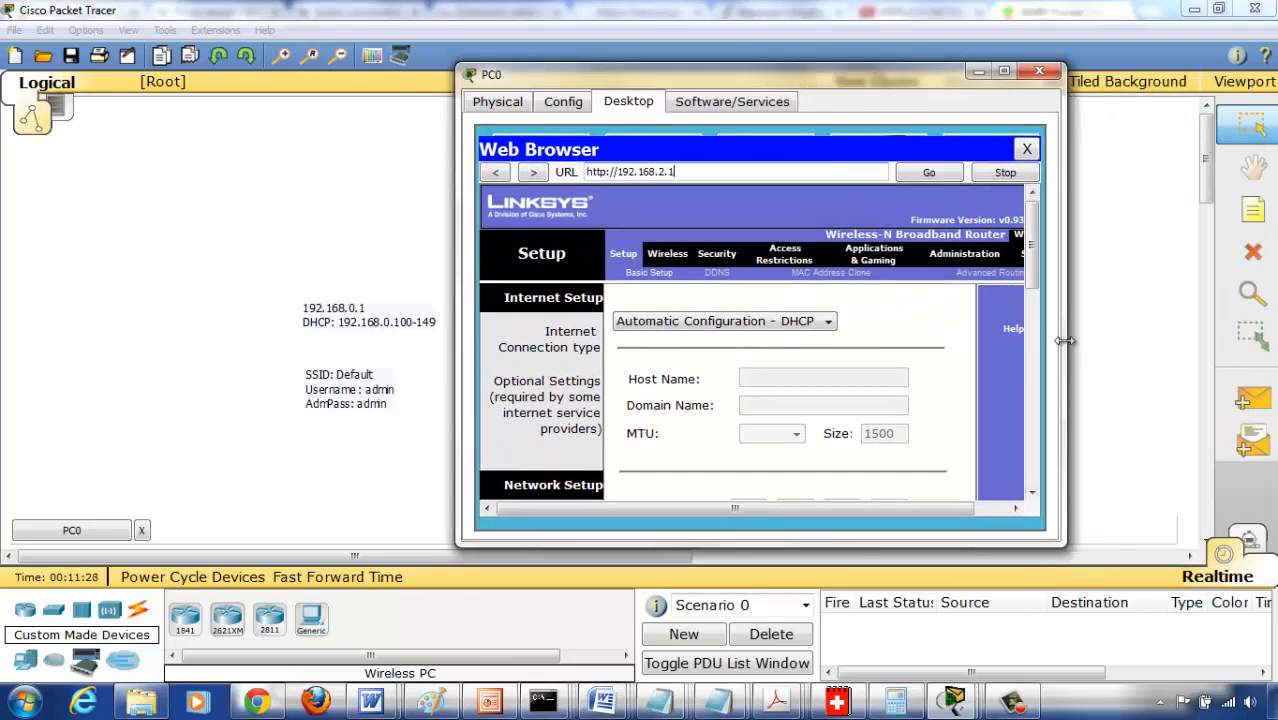
left_click_drag(1065, 341, 1250, 340)
left_click(978, 262)
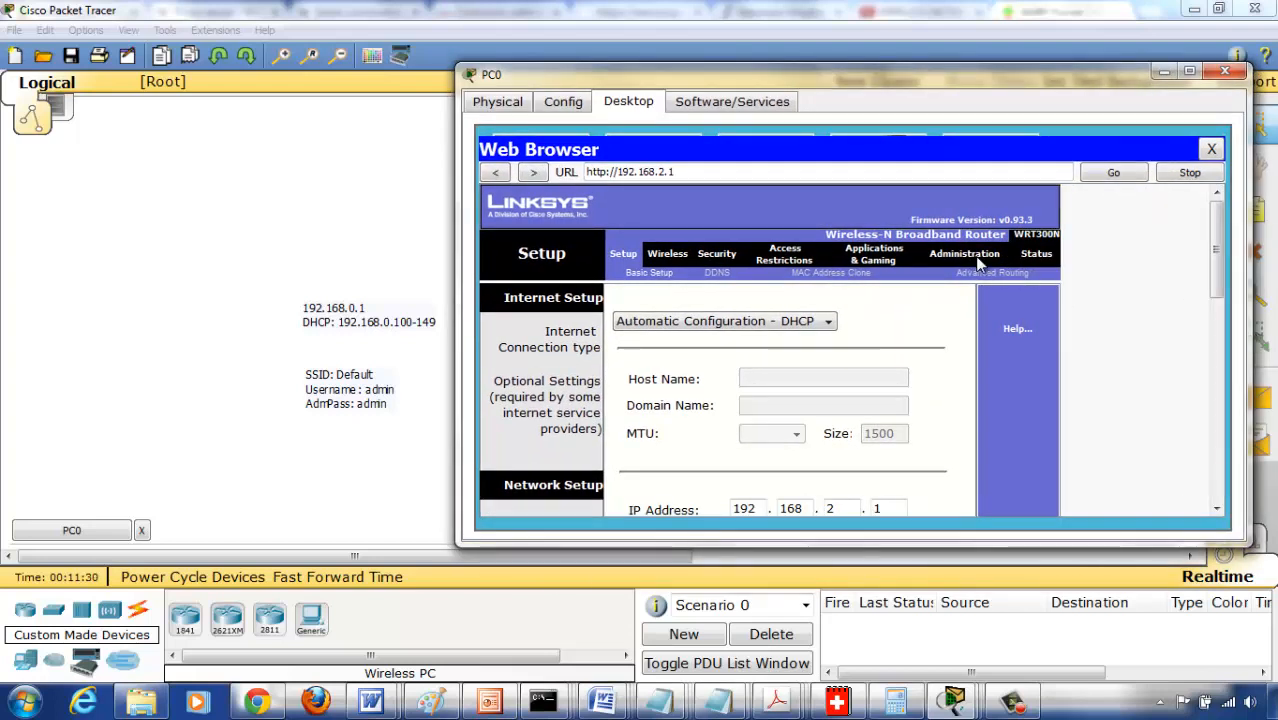
left_click_drag(824, 348, 714, 345)
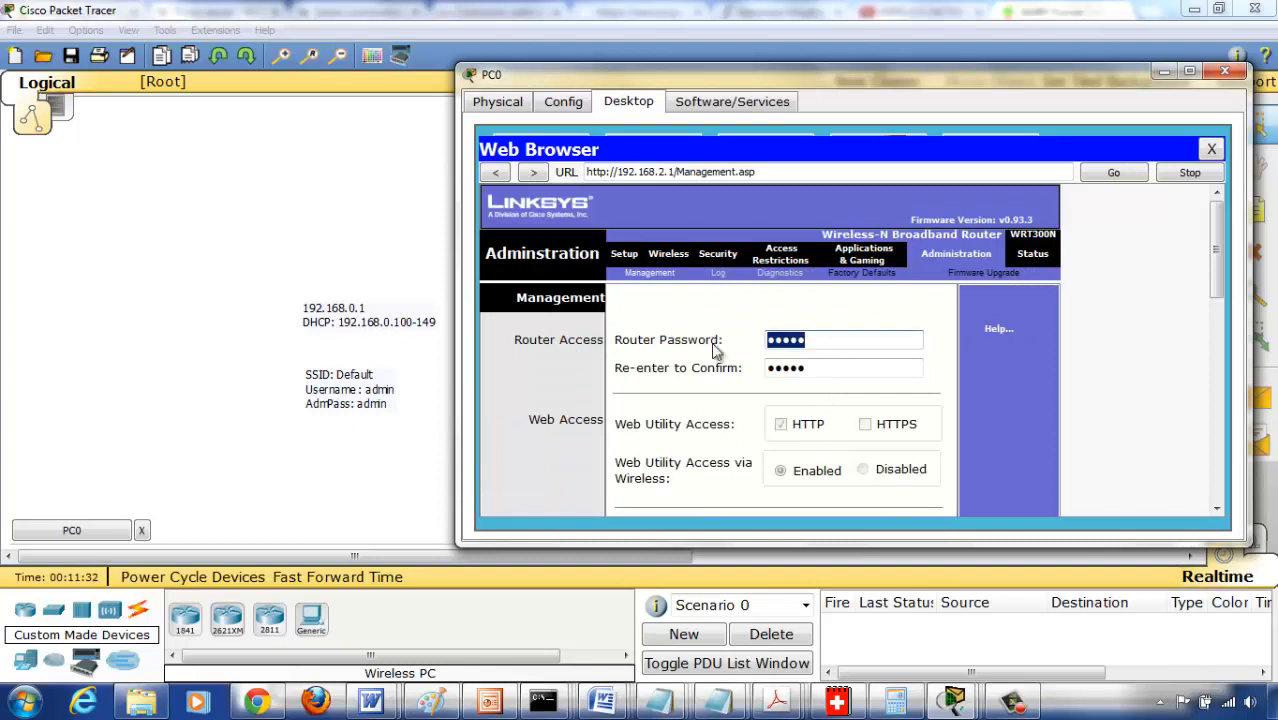
type("admin")
key("Tab")
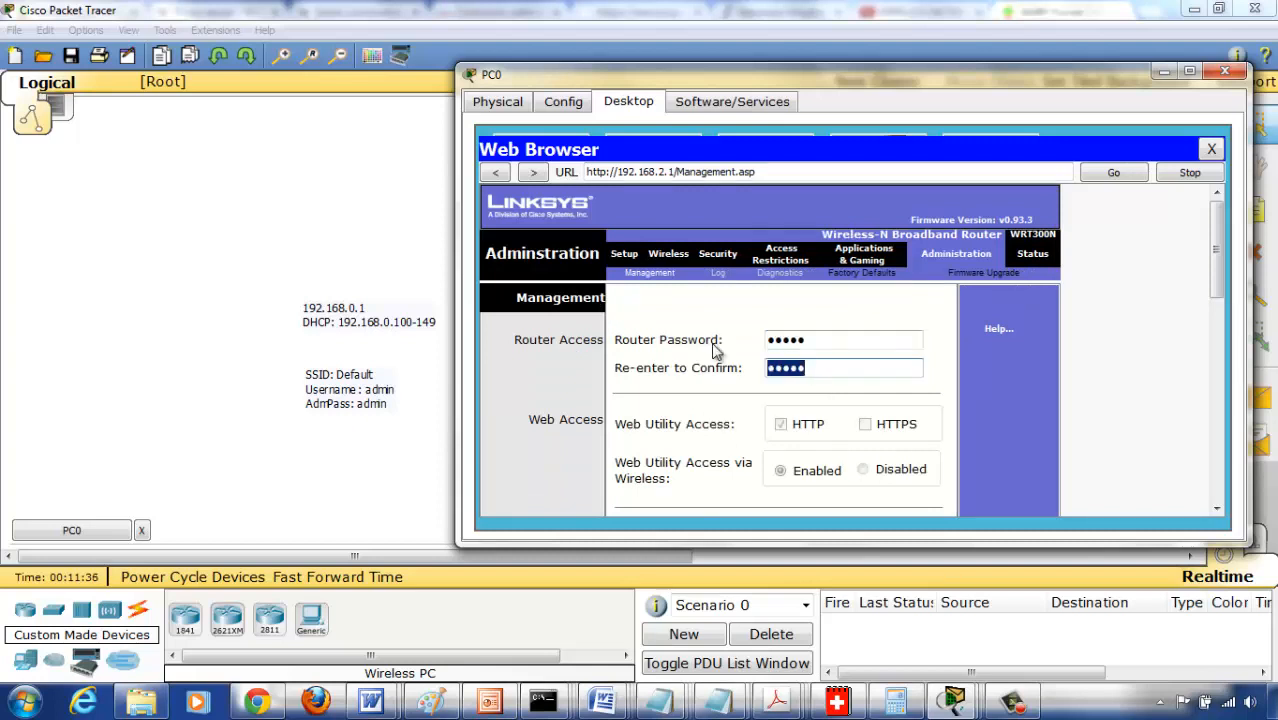
type("ad")
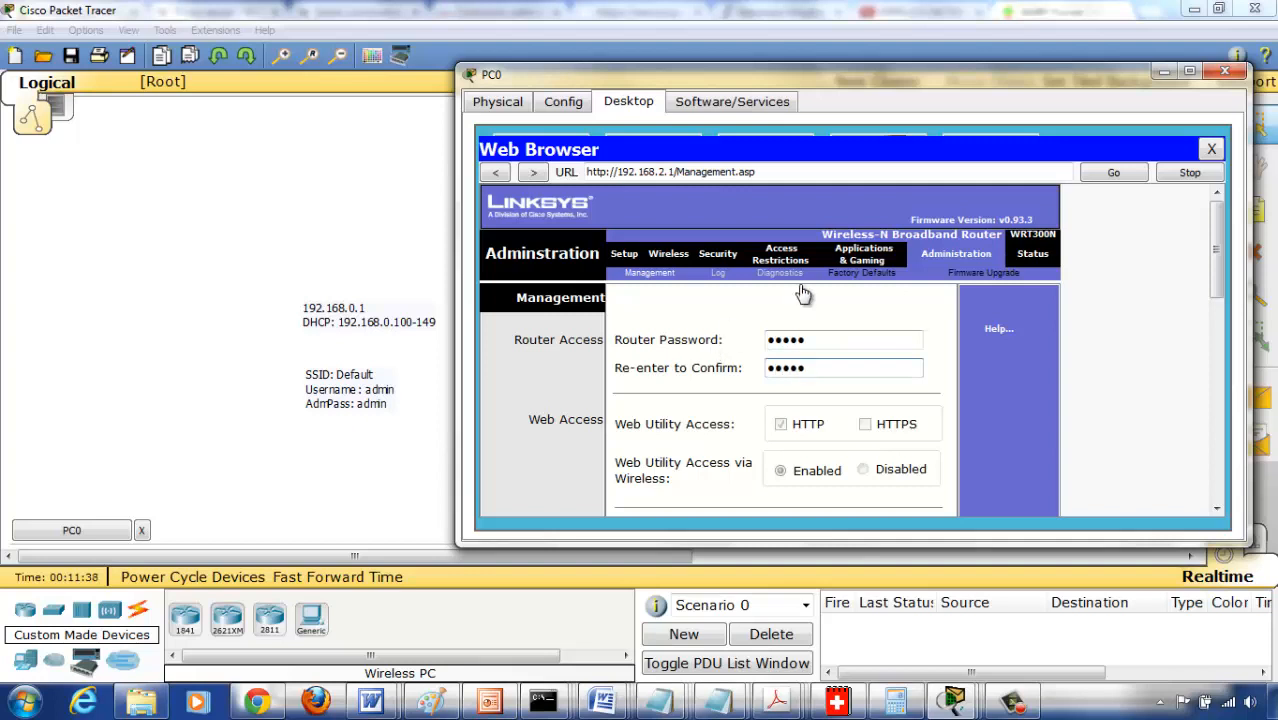
scroll(1209, 425, "down", 2)
scroll(1206, 424, "down", 10)
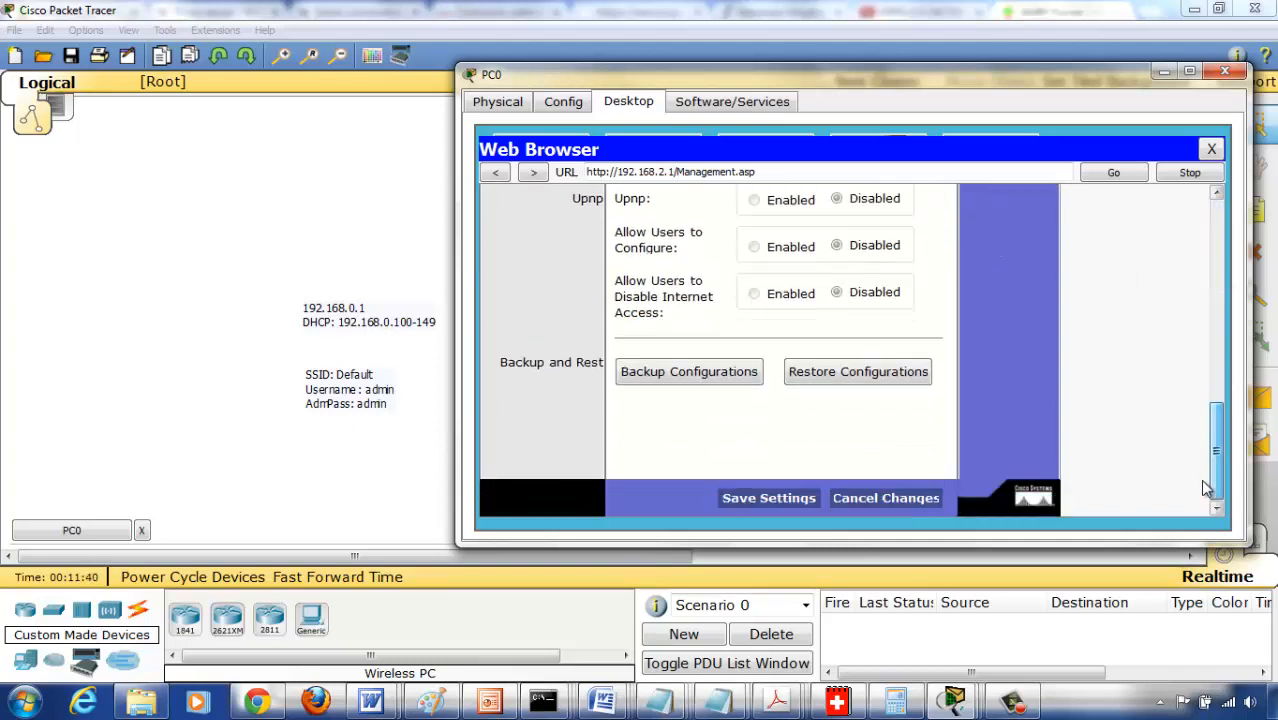
left_click(771, 500)
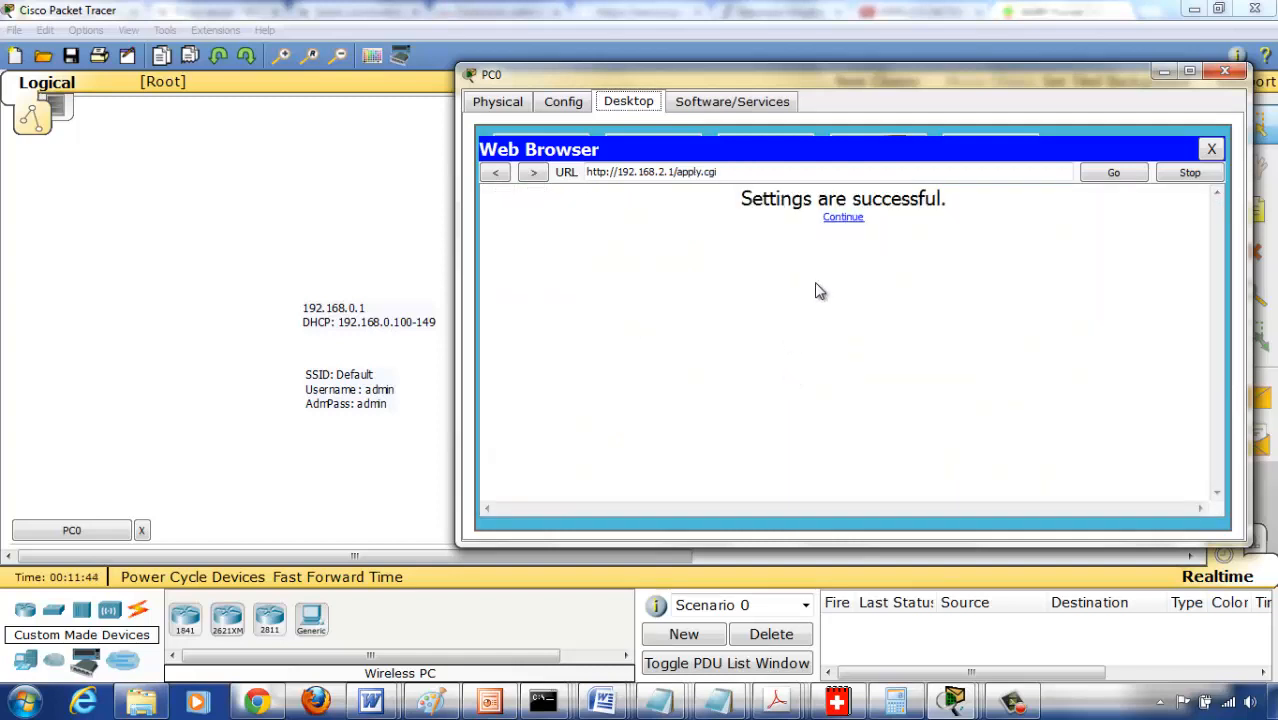
- Continue to the management page and log back in as admin with the router password
left_click(840, 219)
left_click(810, 284)
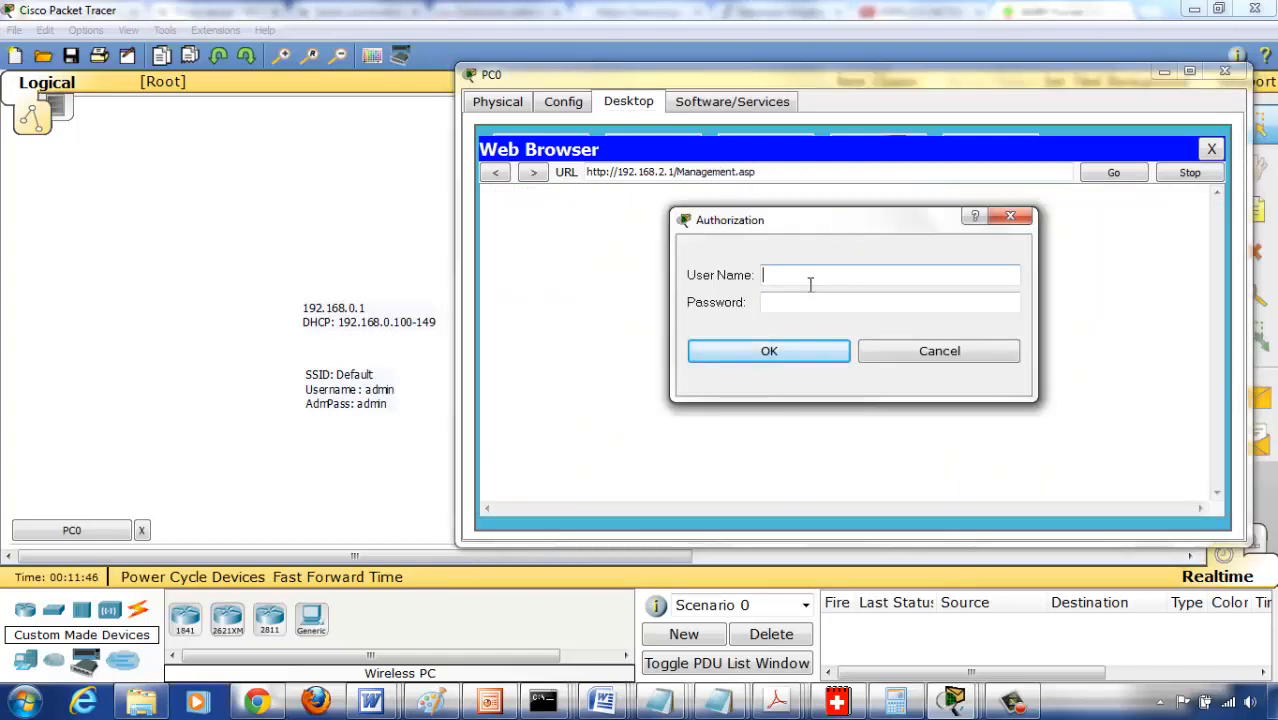
type("admin")
key("Tab")
type("a")
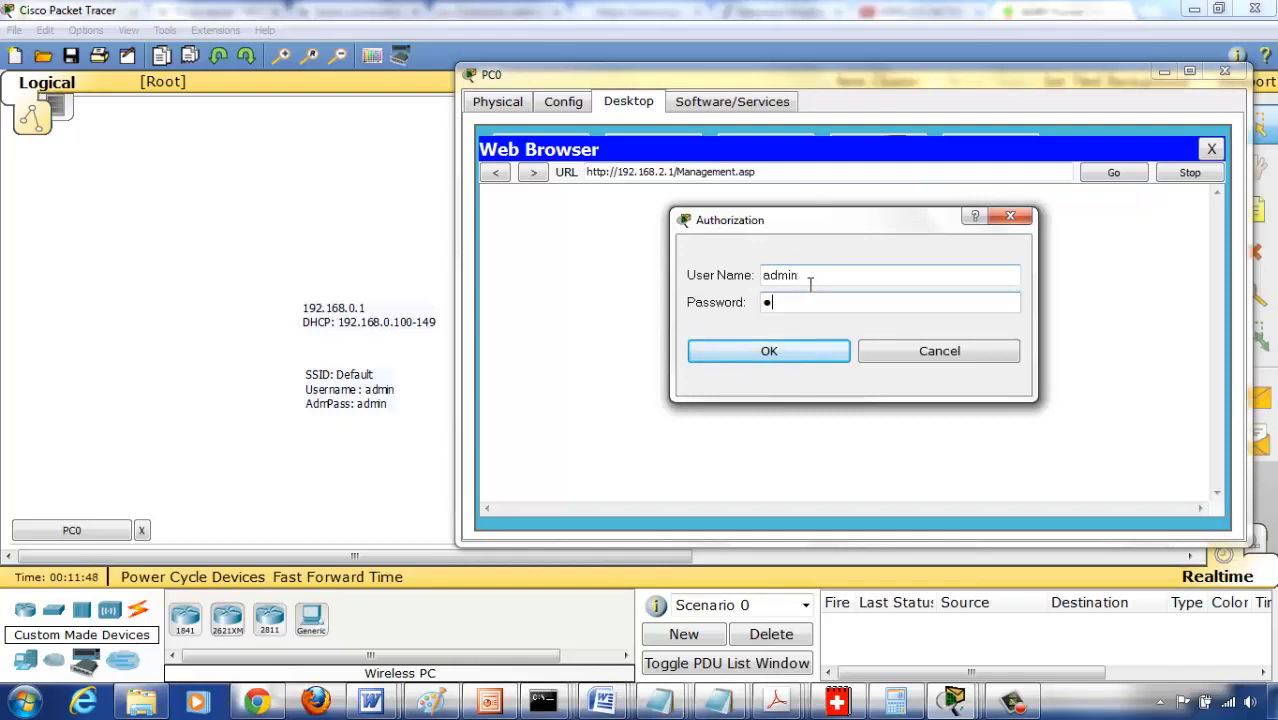
key("Return")
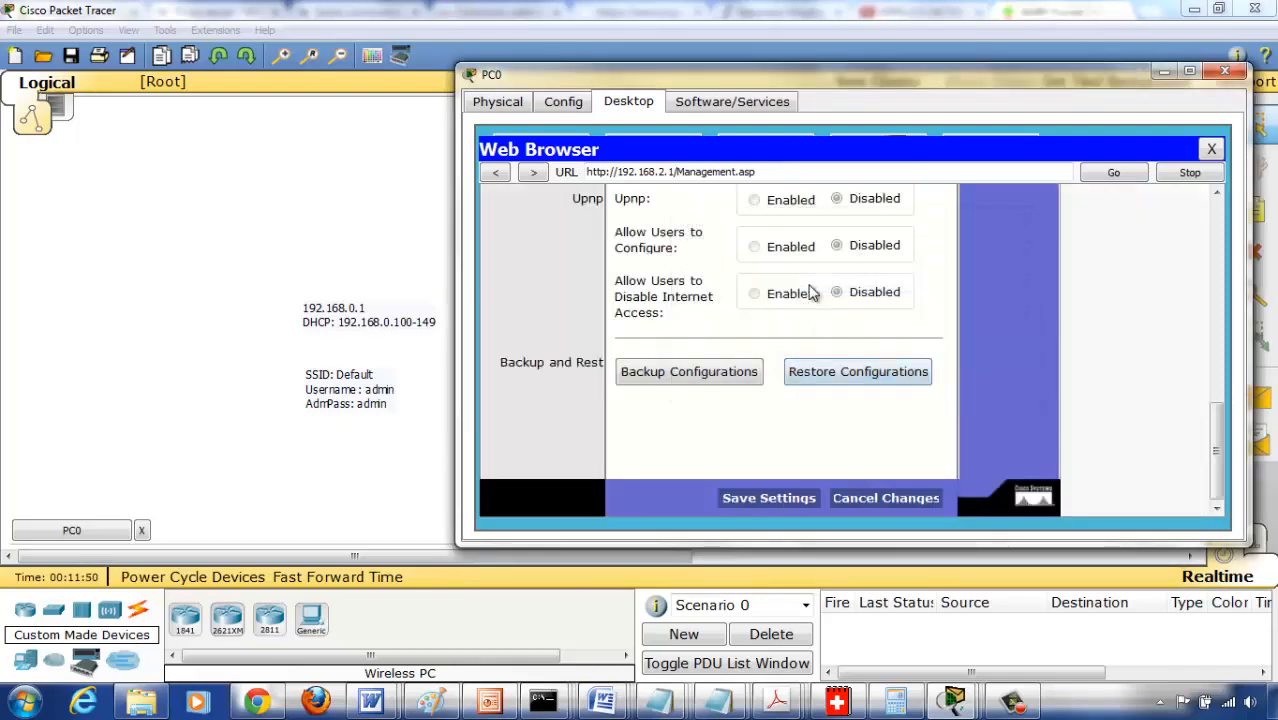
- Set the router's wireless security mode to WPA2 Personal with AES encryption
left_click_drag(1216, 445, 1210, 252)
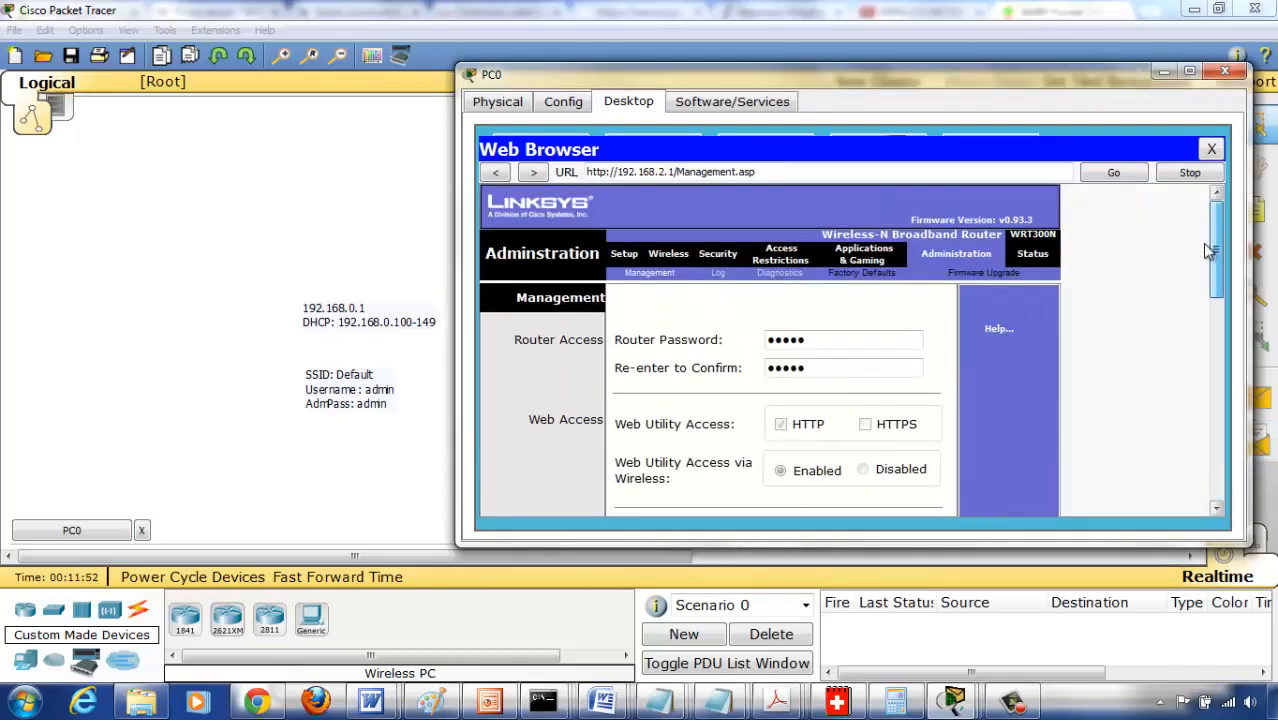
left_click(668, 254)
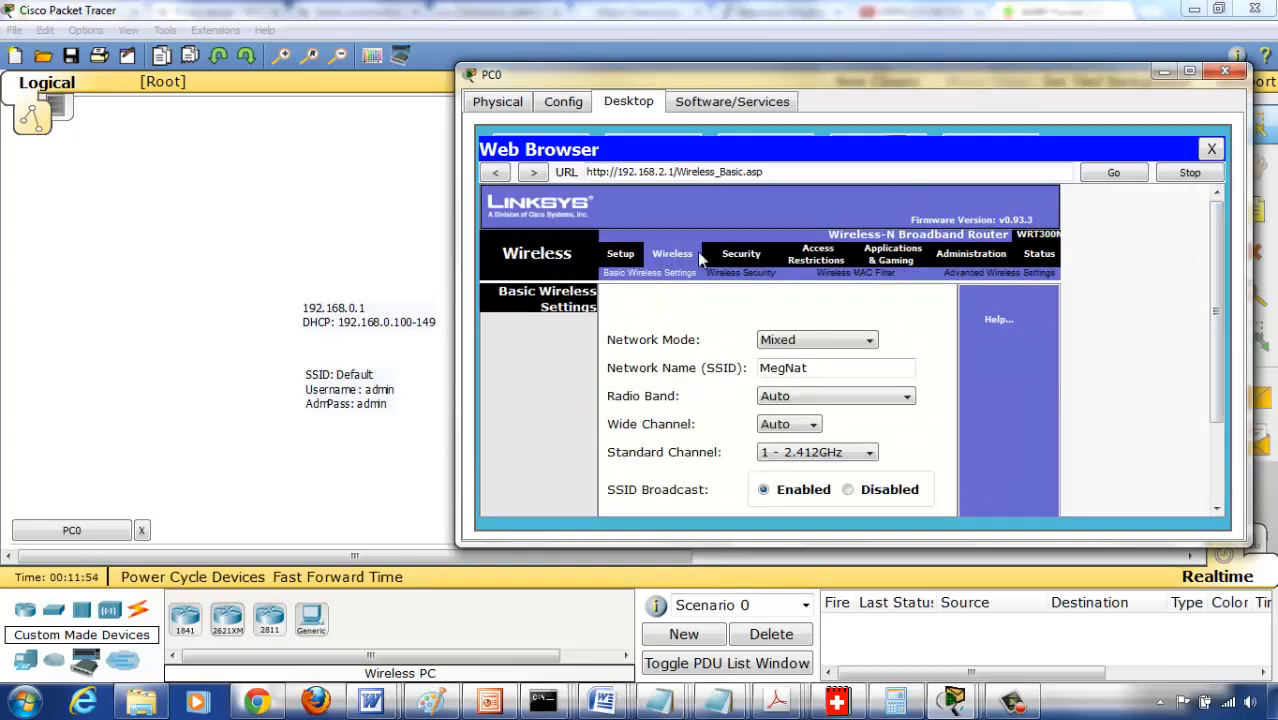
left_click(735, 274)
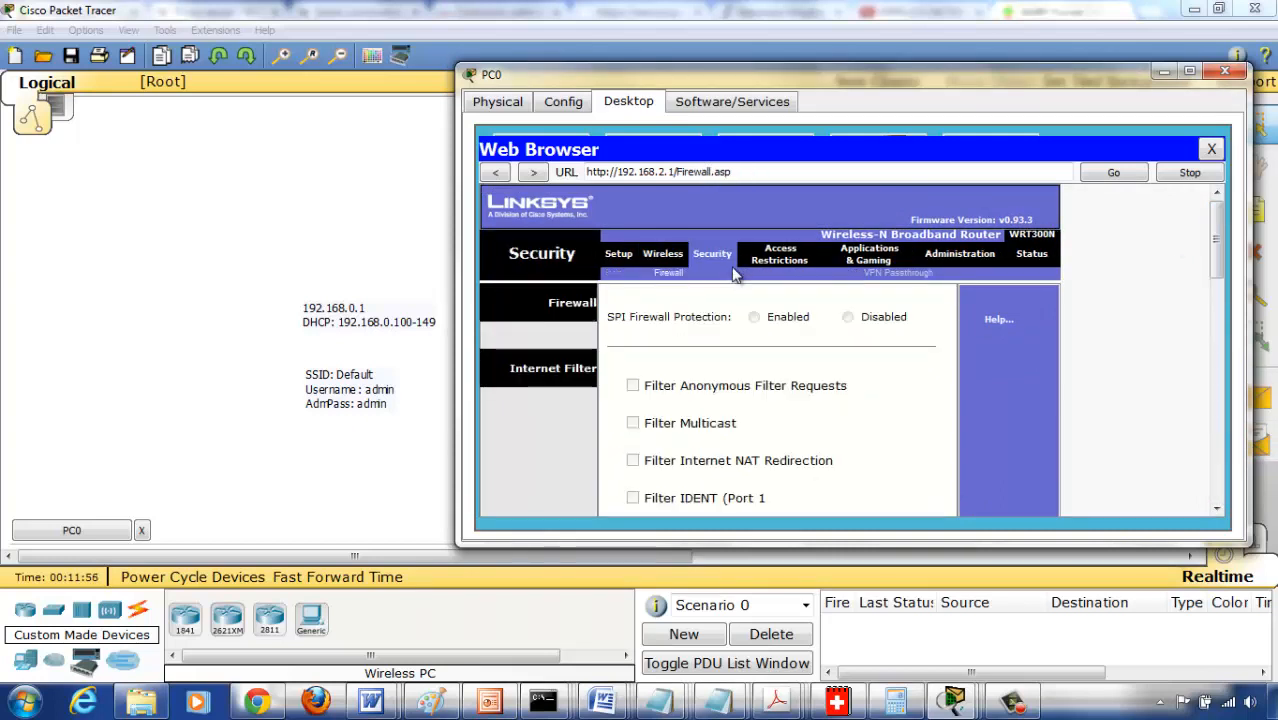
left_click(665, 257)
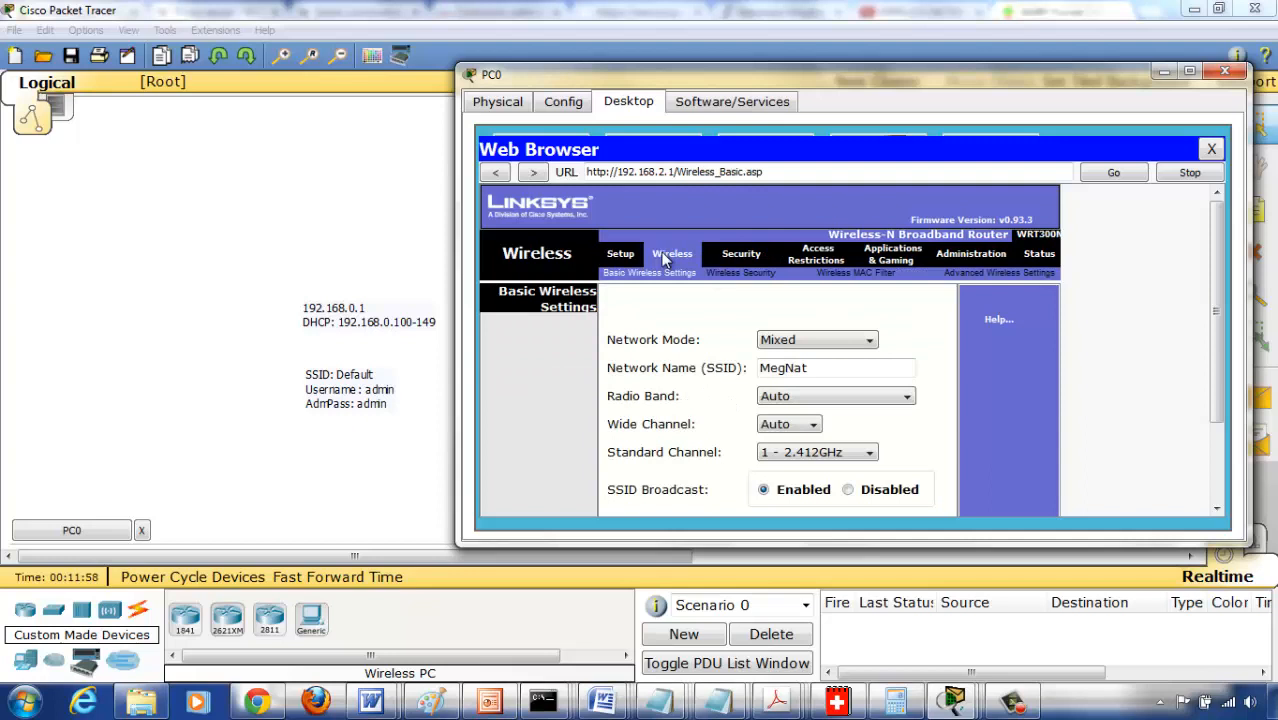
left_click(736, 274)
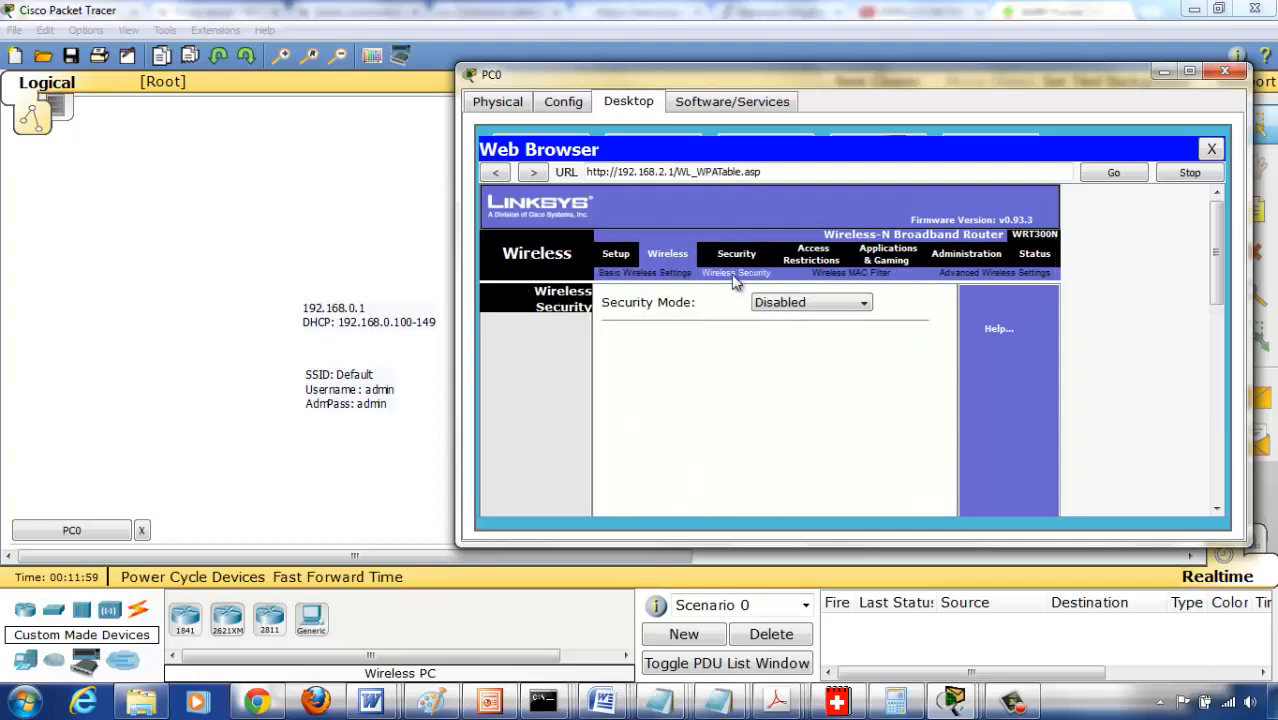
left_click(866, 307)
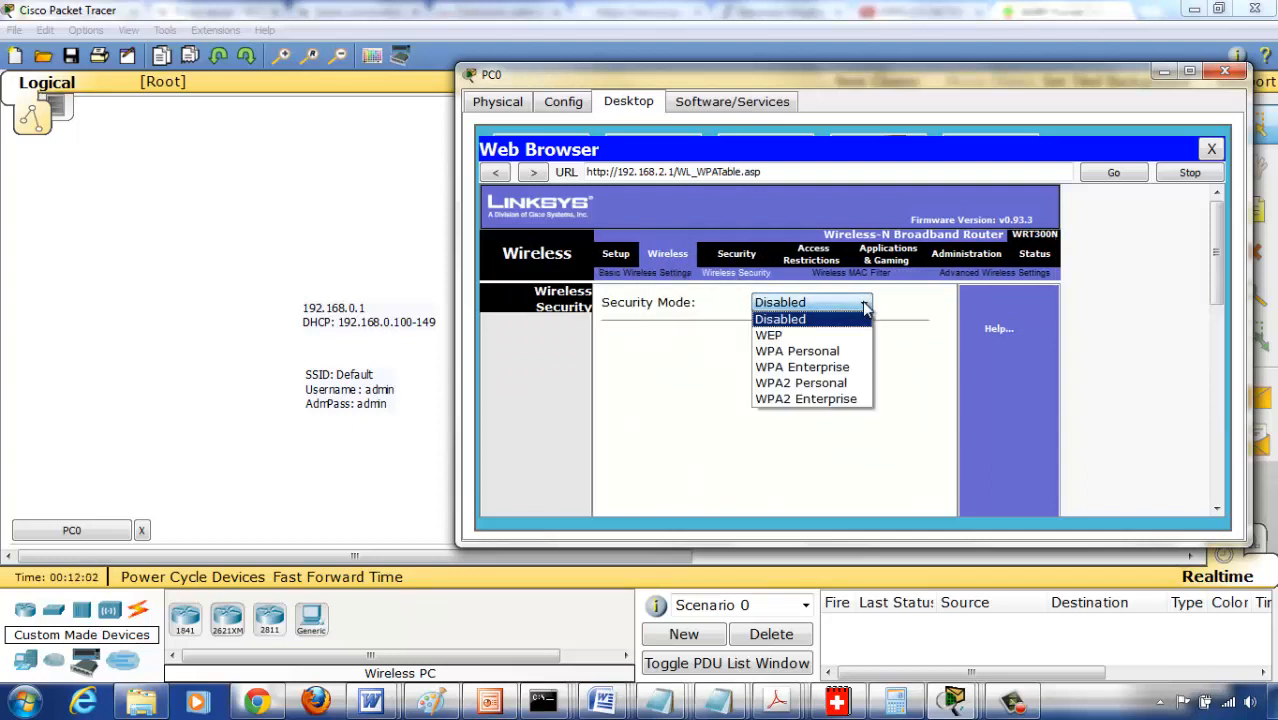
left_click(836, 386)
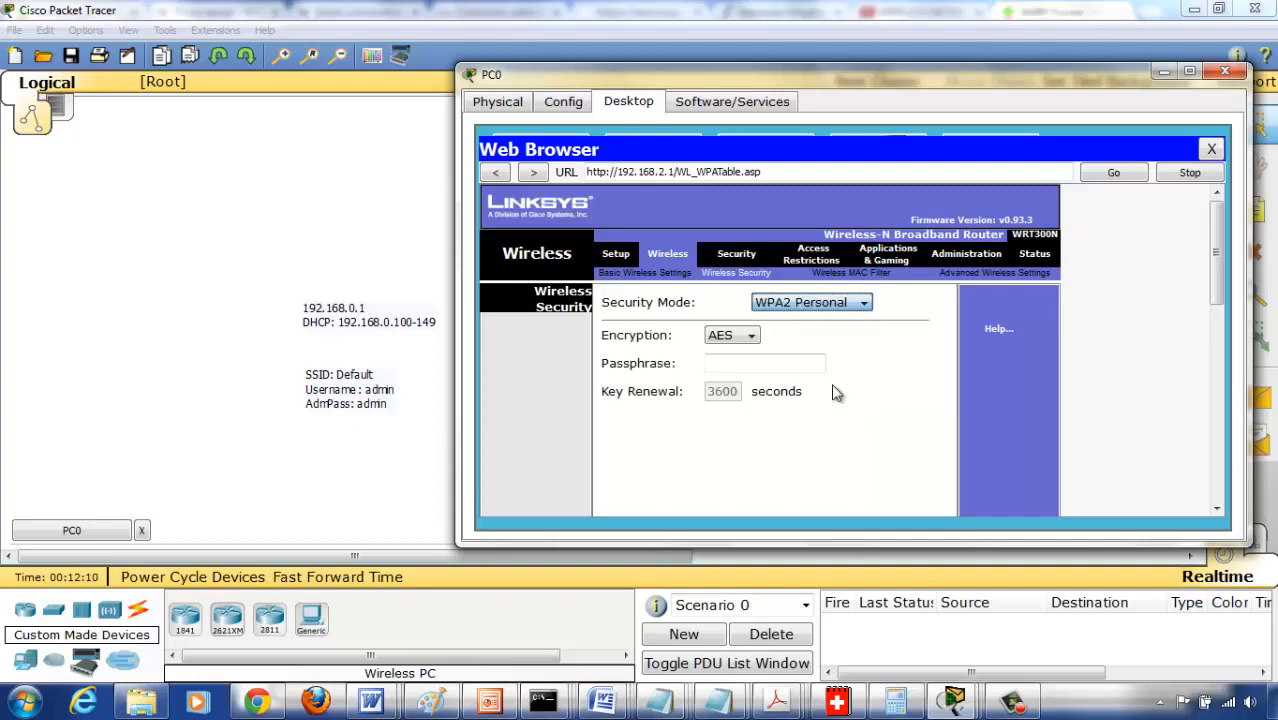
left_click(750, 337)
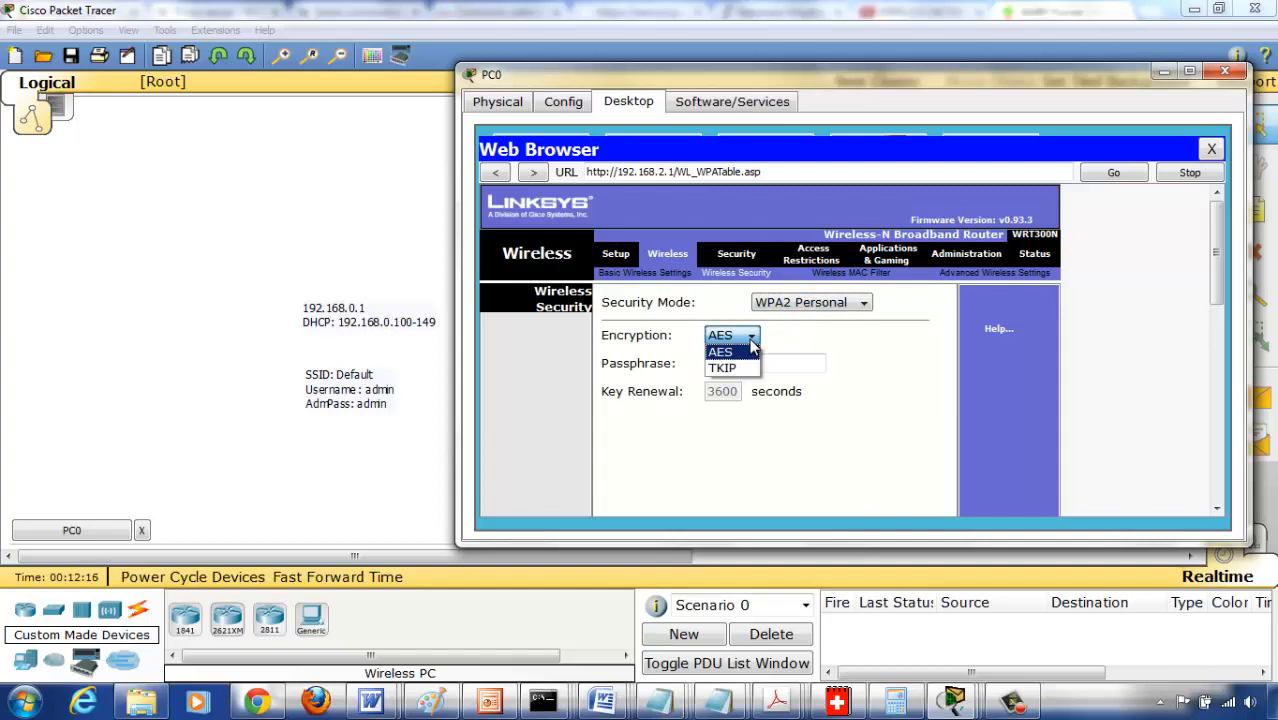
left_click(748, 352)
- Enter the WPA2 passphrase for the wireless network and save the router's security settings
left_click(744, 363)
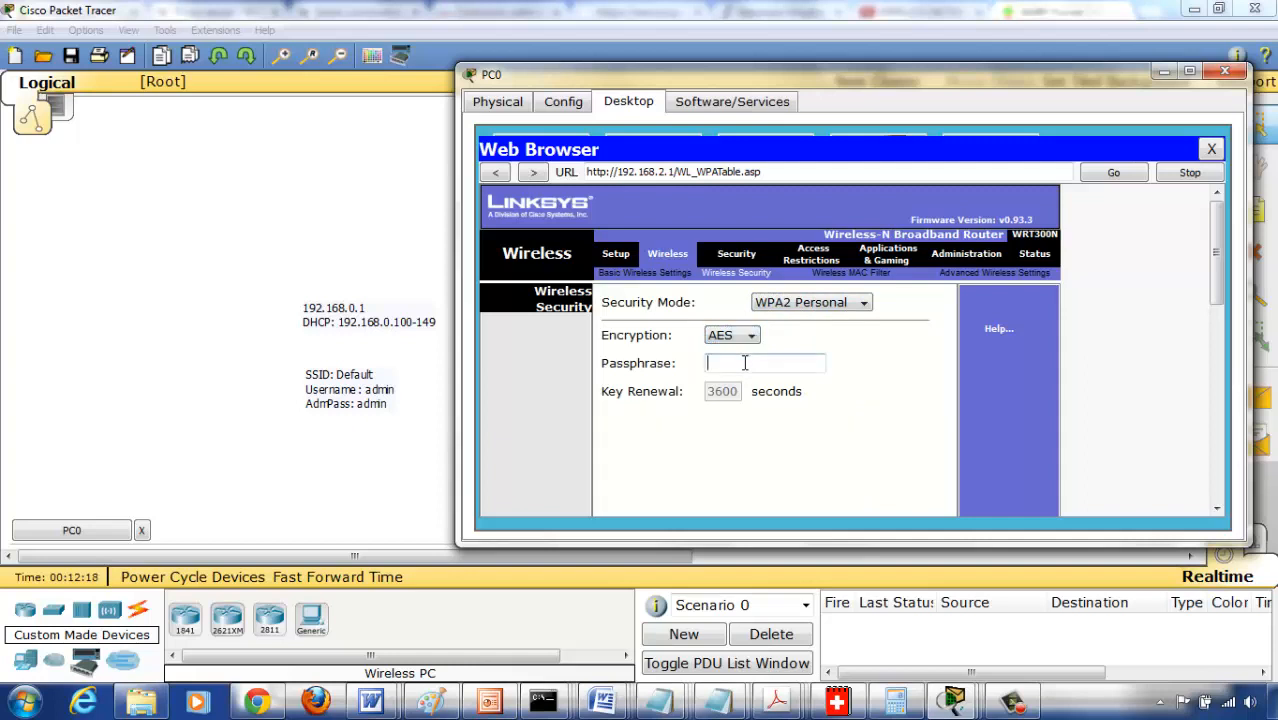
type("Nat12345")
left_click_drag(1208, 285, 1203, 512)
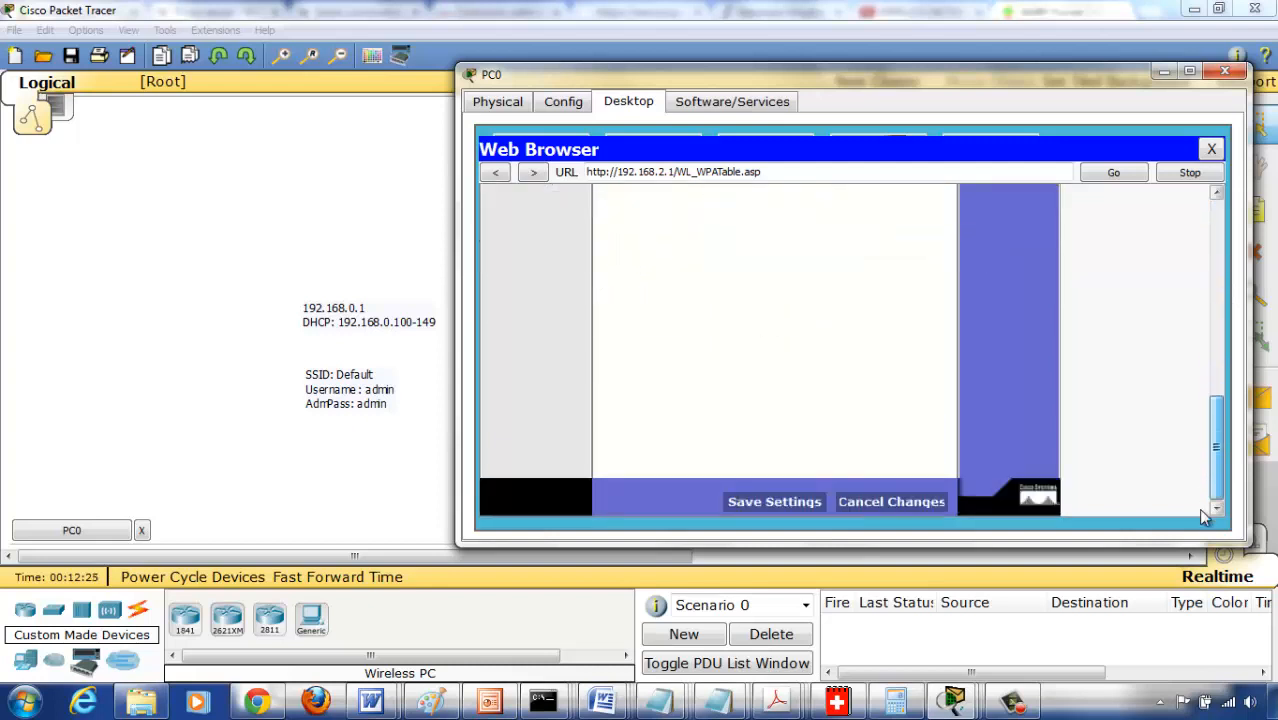
left_click(797, 503)
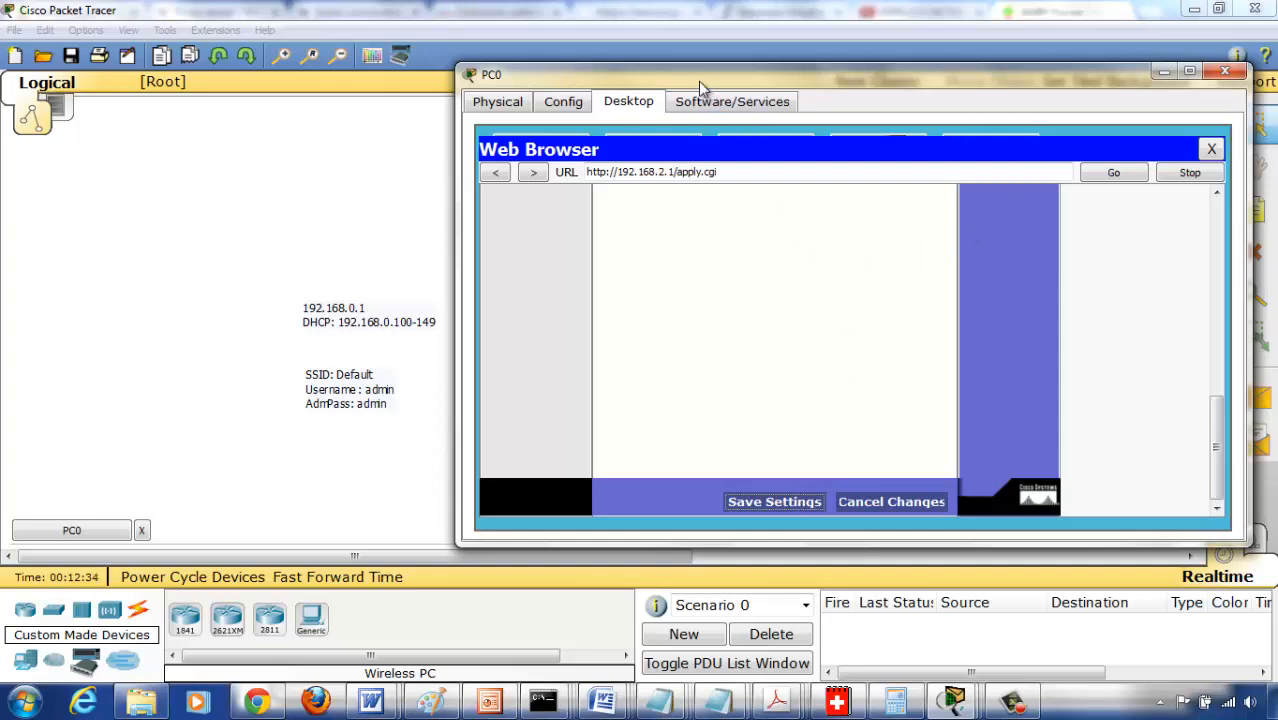
- Close PC0's web browser and check the link status and available networks in PC Wireless
left_click_drag(698, 82, 729, 90)
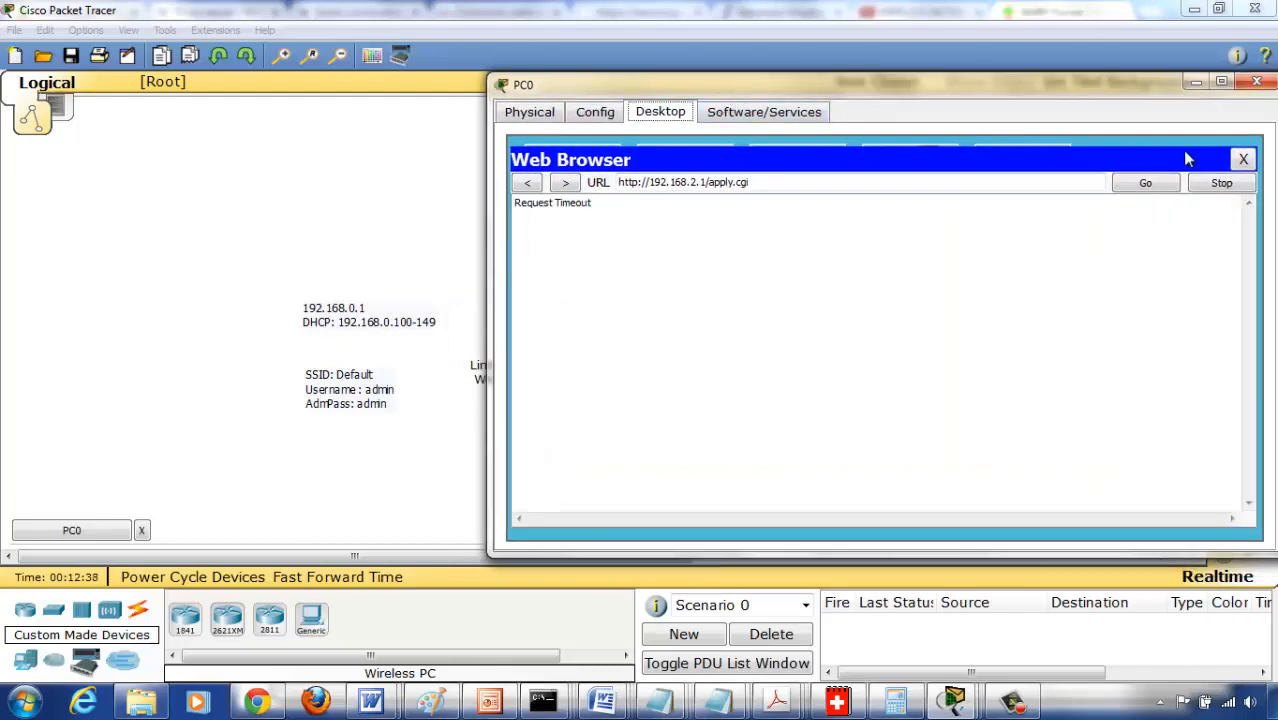
left_click(1243, 161)
left_click(568, 335)
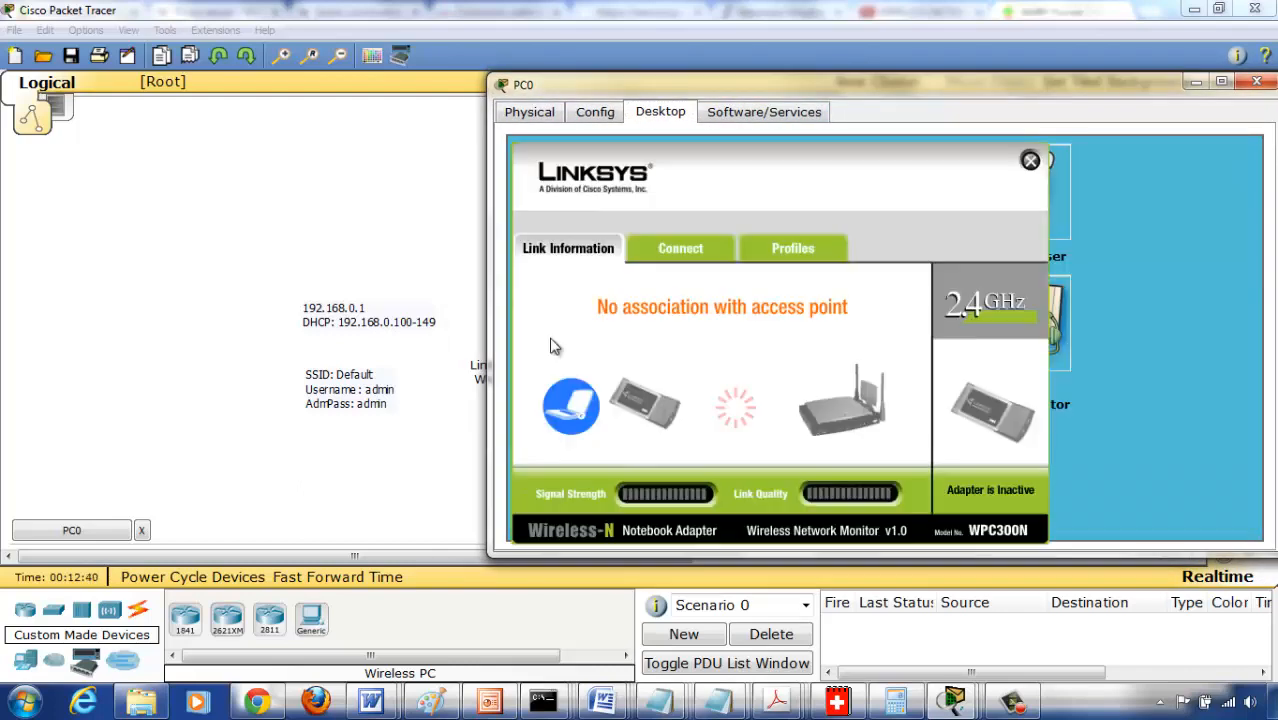
left_click(686, 254)
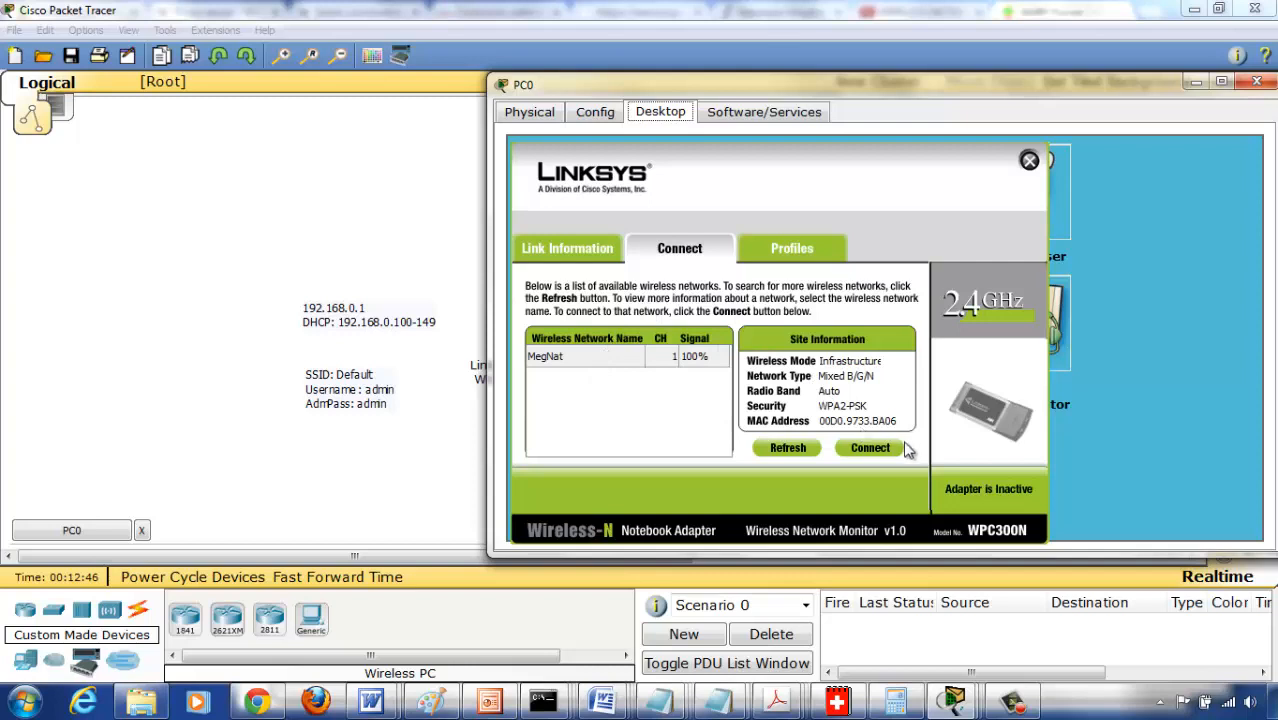
- Edit PC0's Default wireless profile, keeping infrastructure mode, network name MegNat and automatic DHCP network settings
left_click(797, 256)
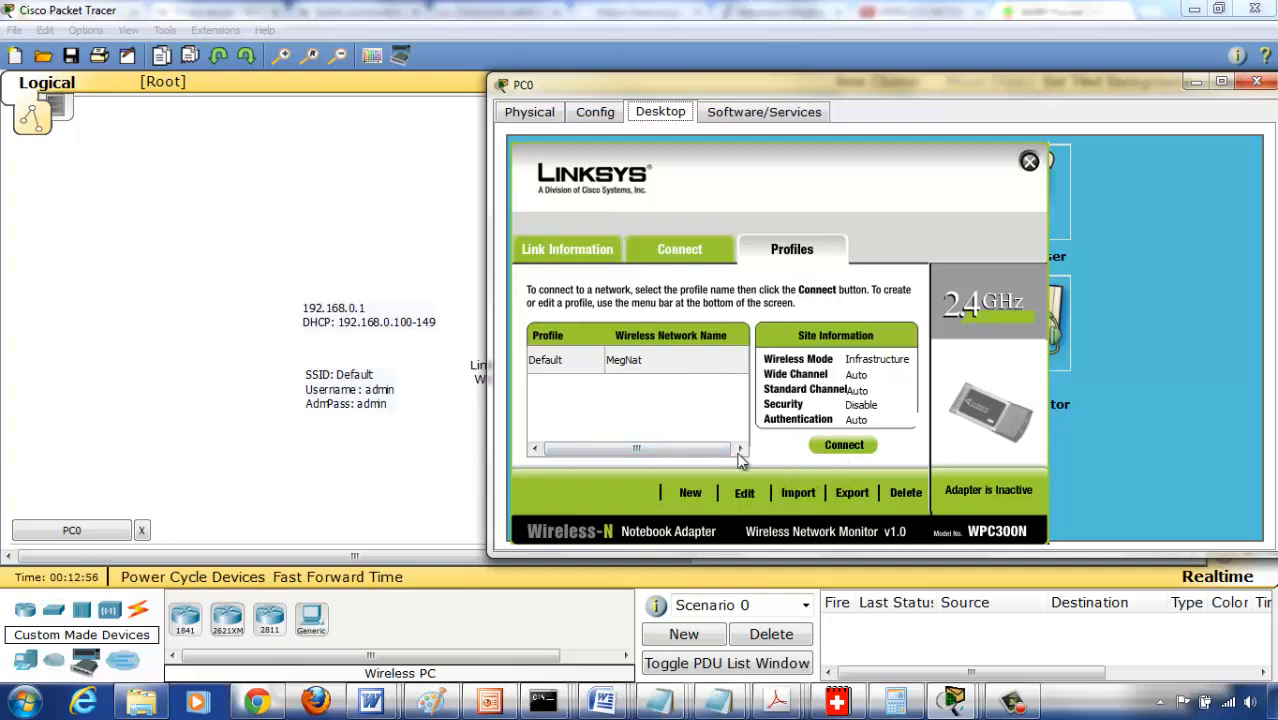
left_click(636, 362)
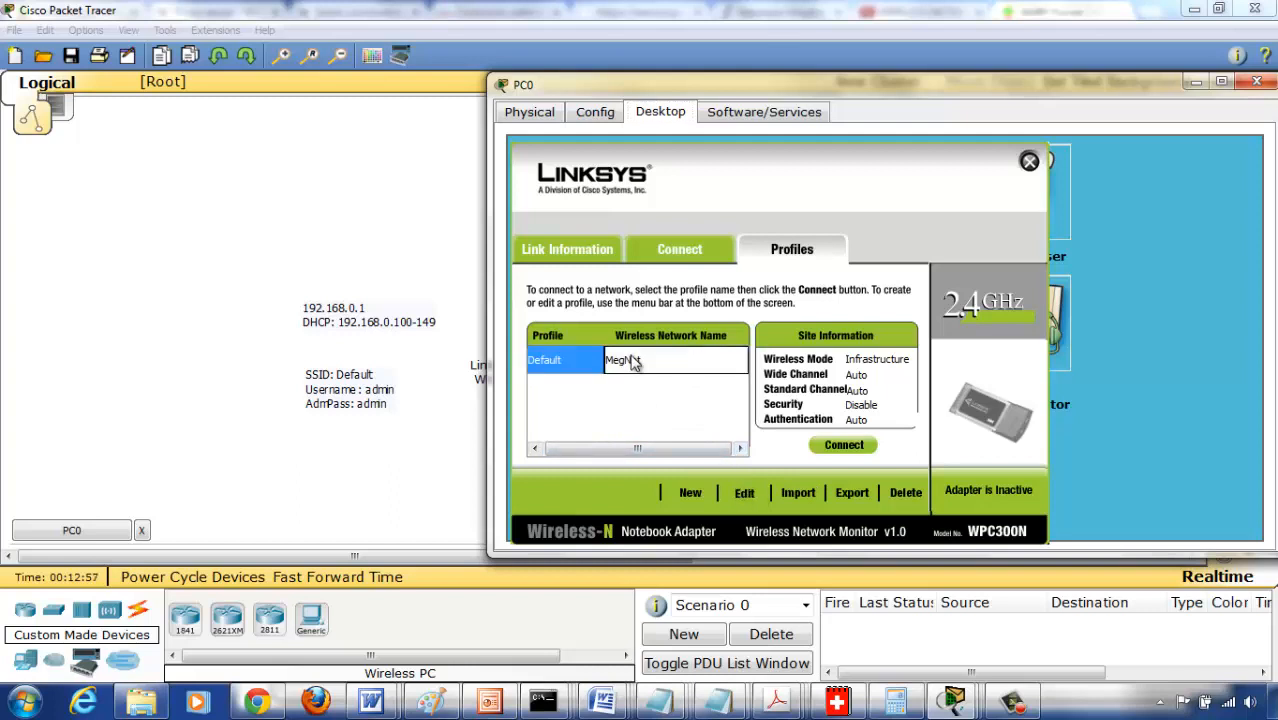
left_click(741, 497)
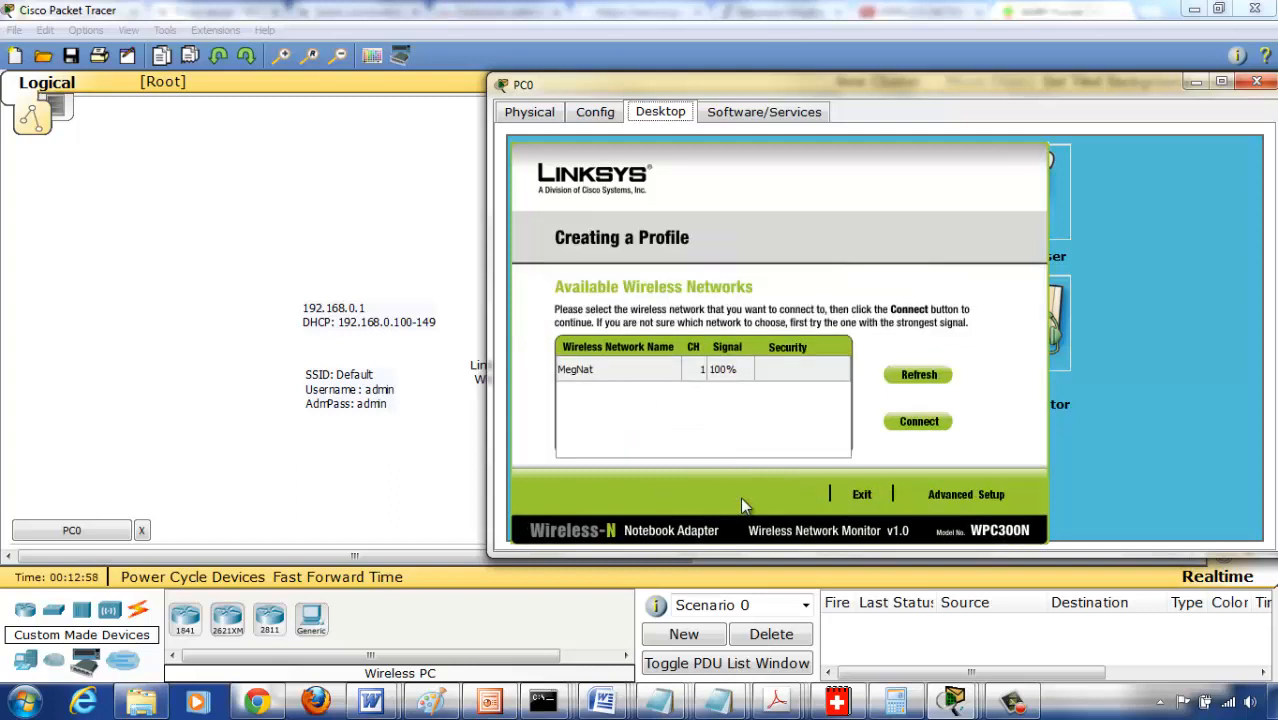
left_click(947, 503)
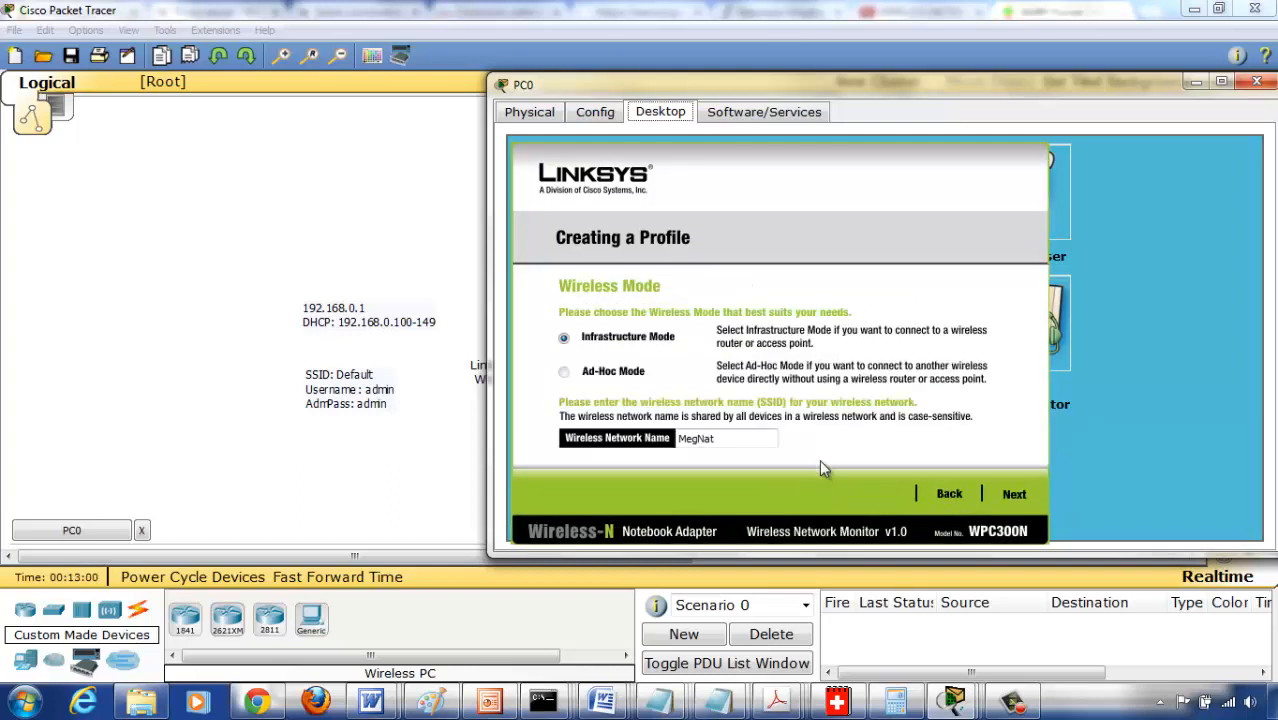
left_click(1010, 498)
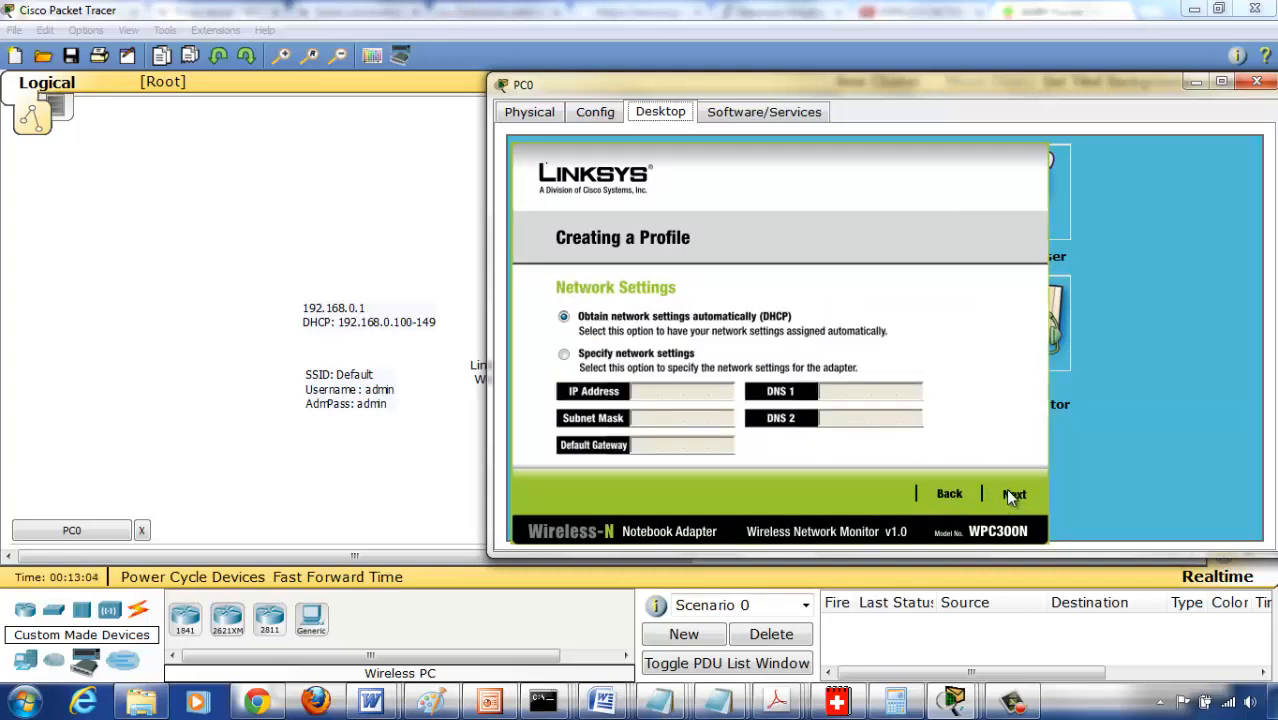
left_click(1009, 491)
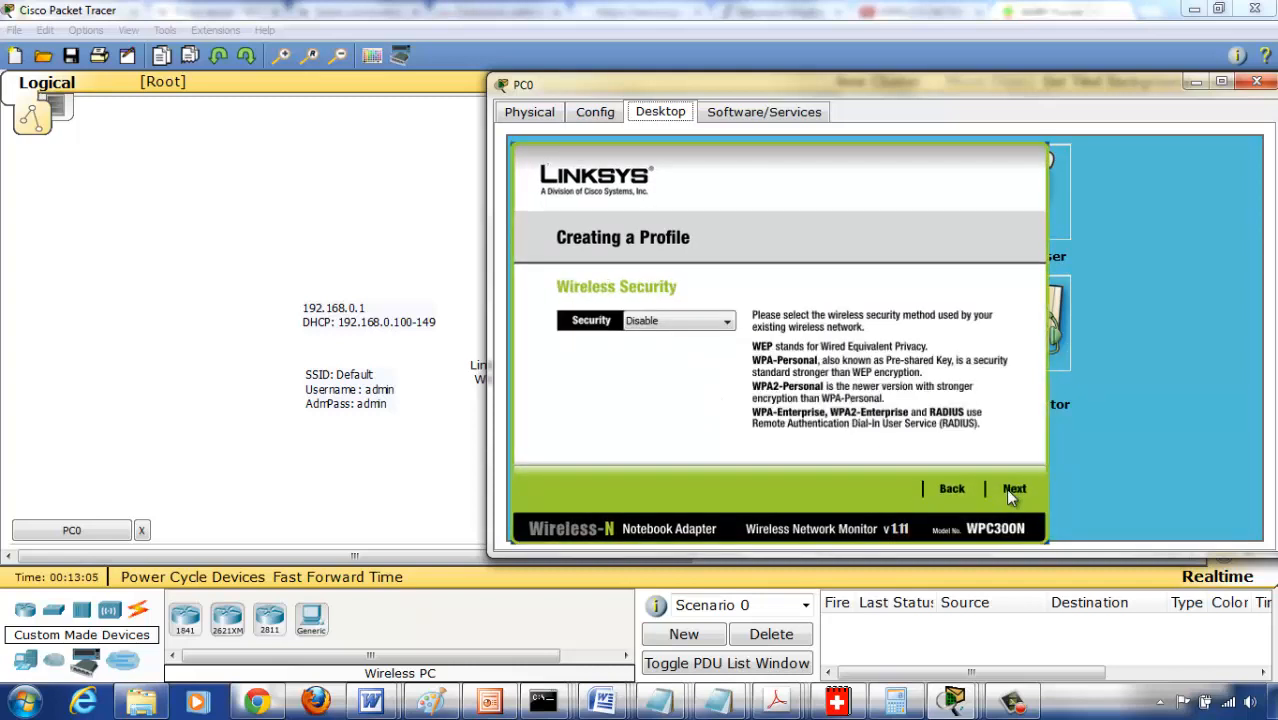
- Set the profile's security to WPA2-Personal with the pre-shared key, save it and connect to the network
left_click(727, 322)
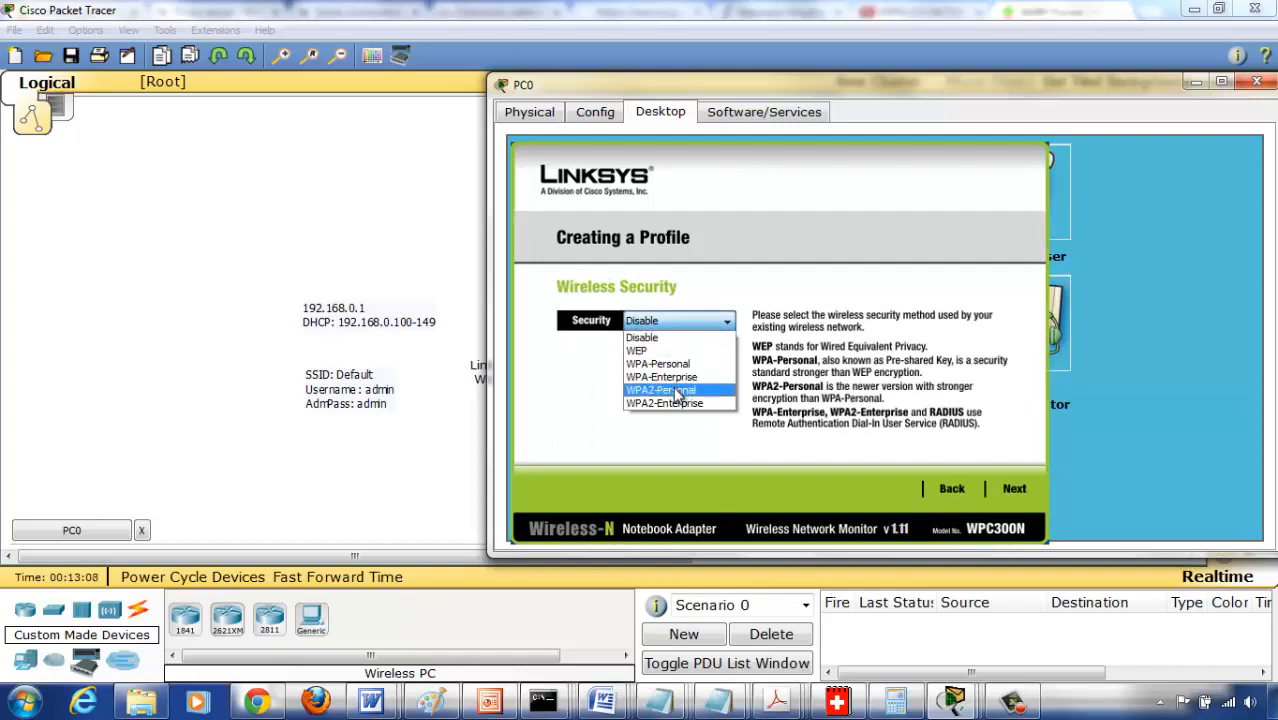
left_click(677, 390)
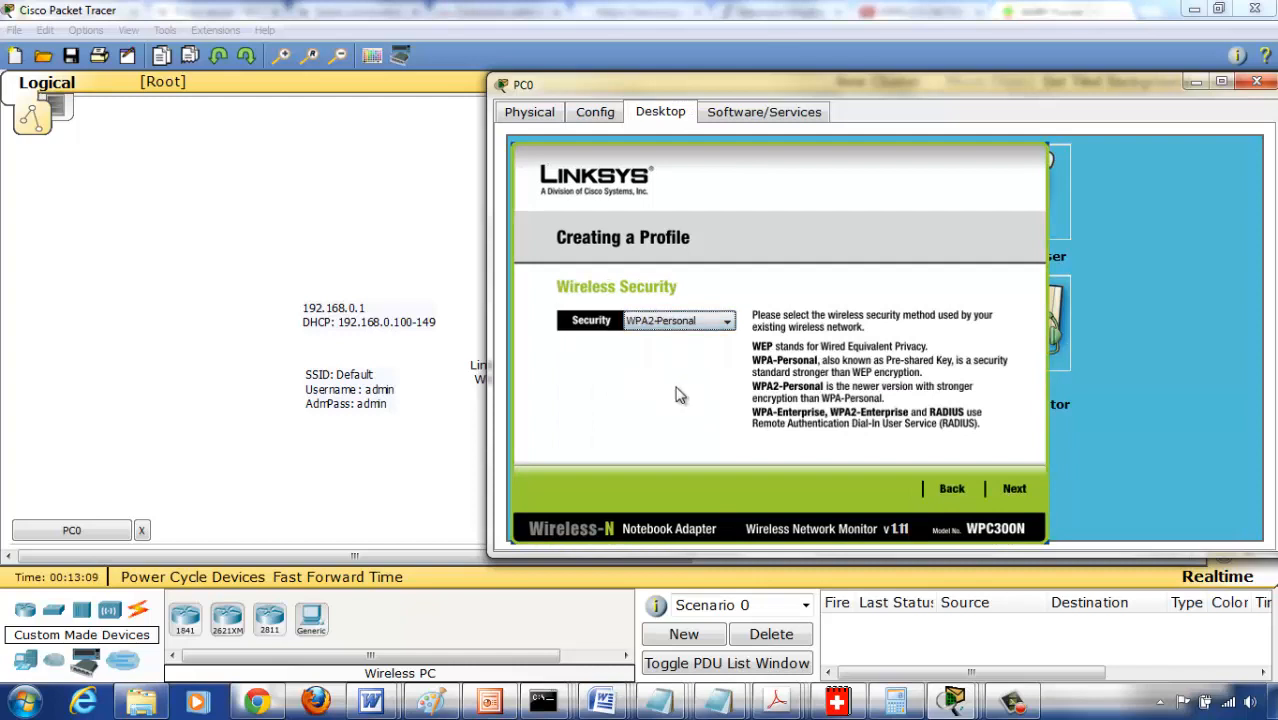
left_click(1010, 491)
left_click(687, 318)
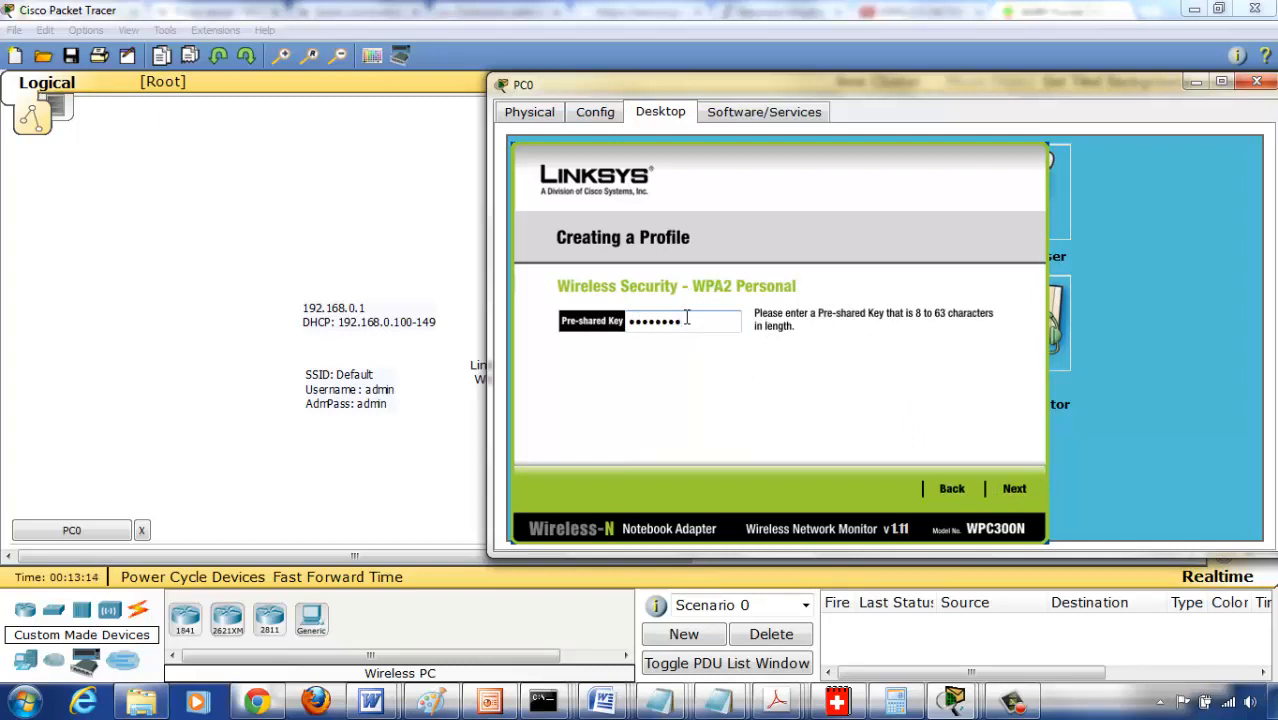
left_click(1014, 491)
left_click(1008, 497)
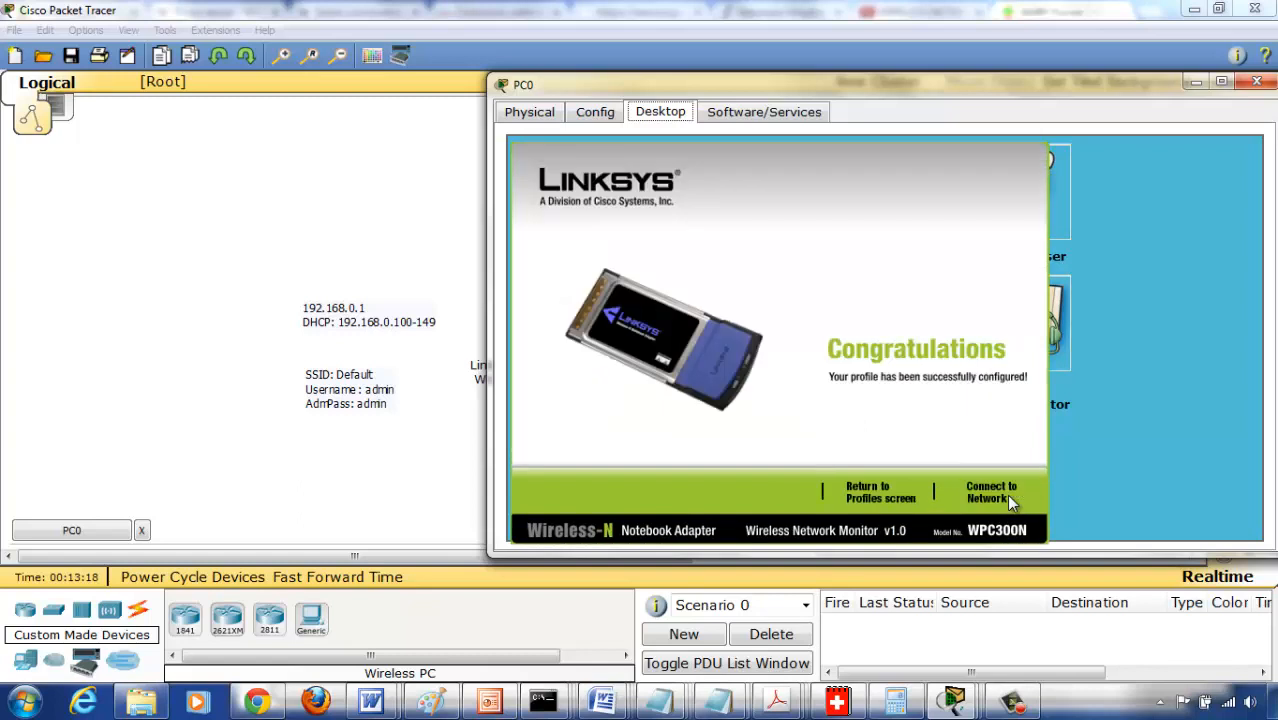
left_click(988, 493)
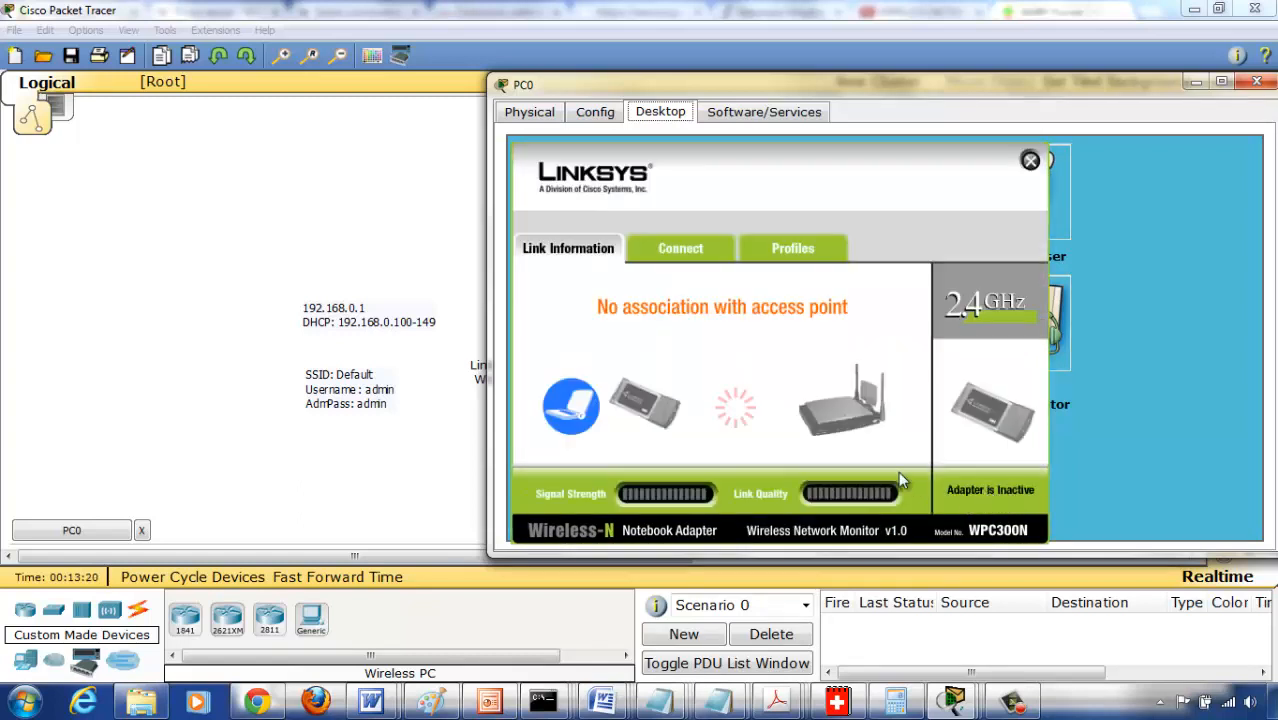
- Connect PC0 to the MegNat wireless network using the WPA2-Personal pre-shared key, and close PC Wireless
left_click(675, 252)
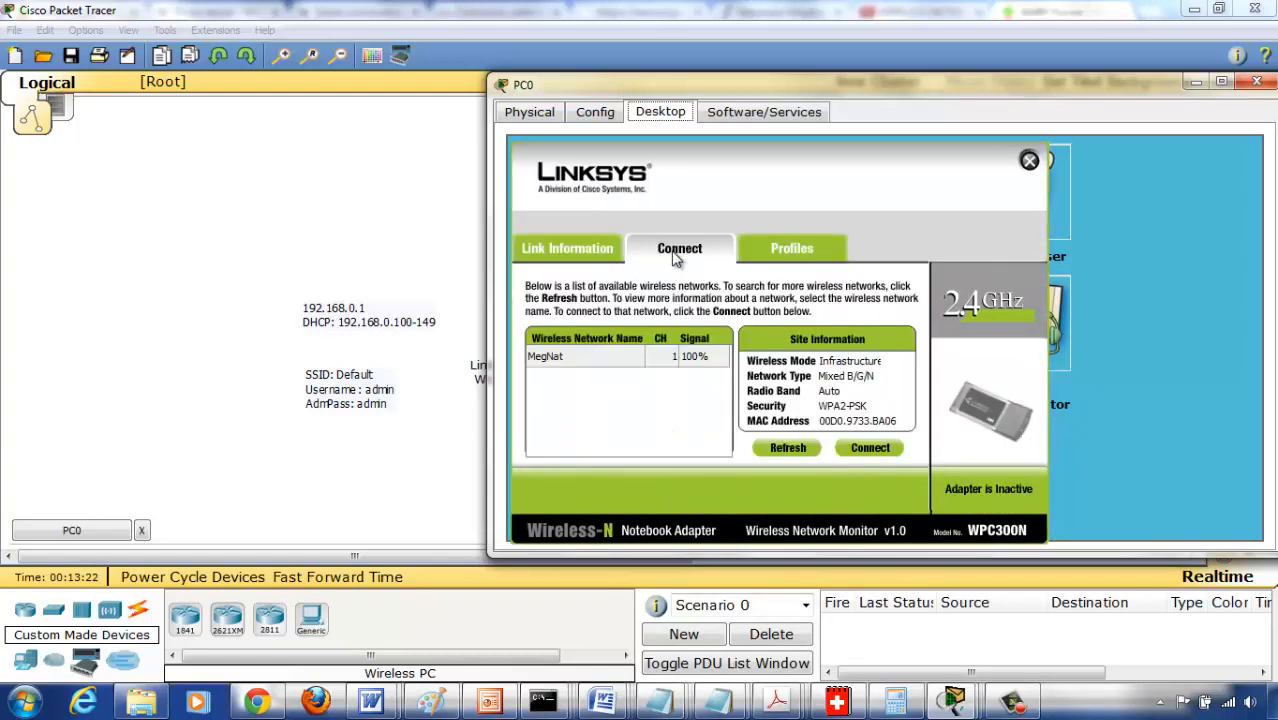
left_click(605, 352)
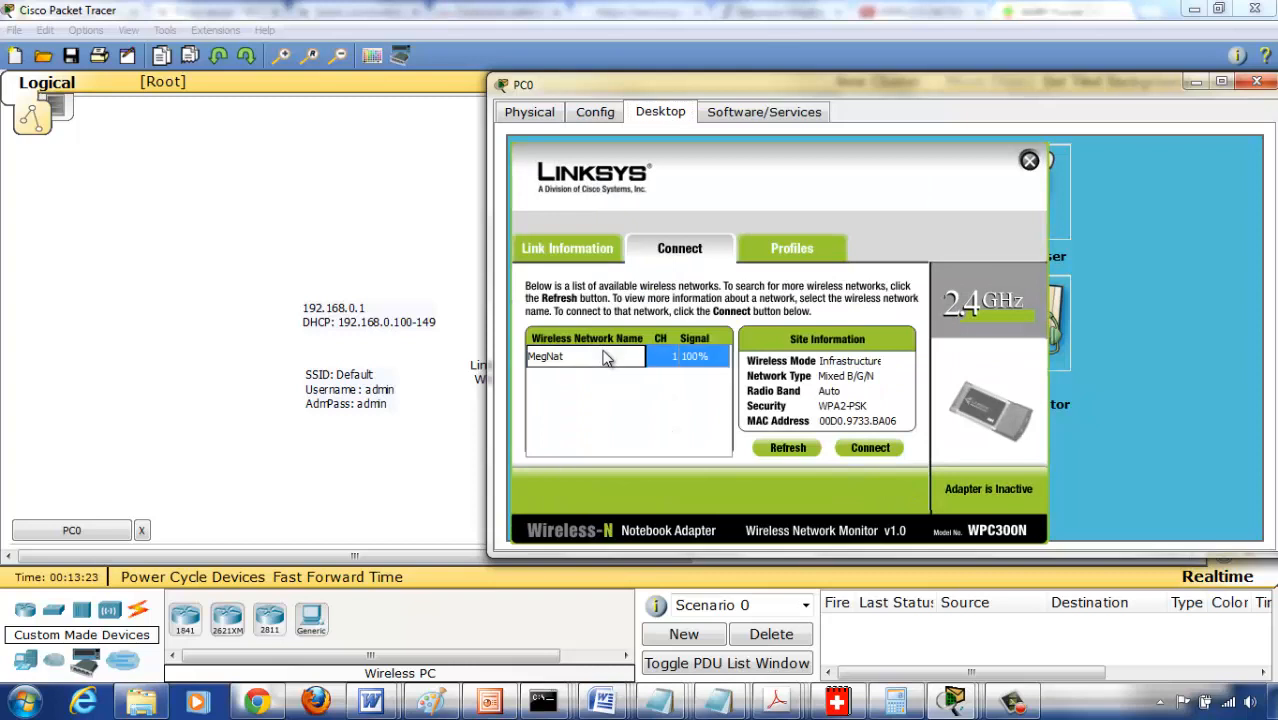
left_click(863, 449)
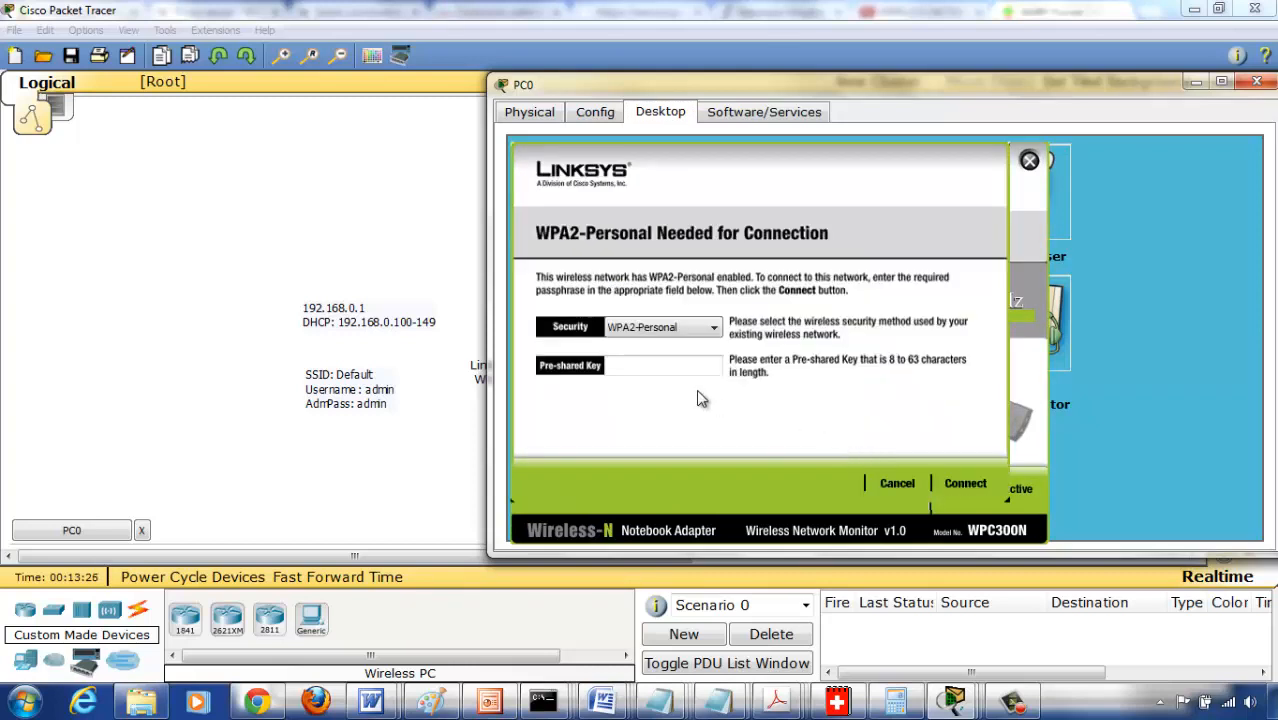
left_click(663, 369)
left_click(965, 483)
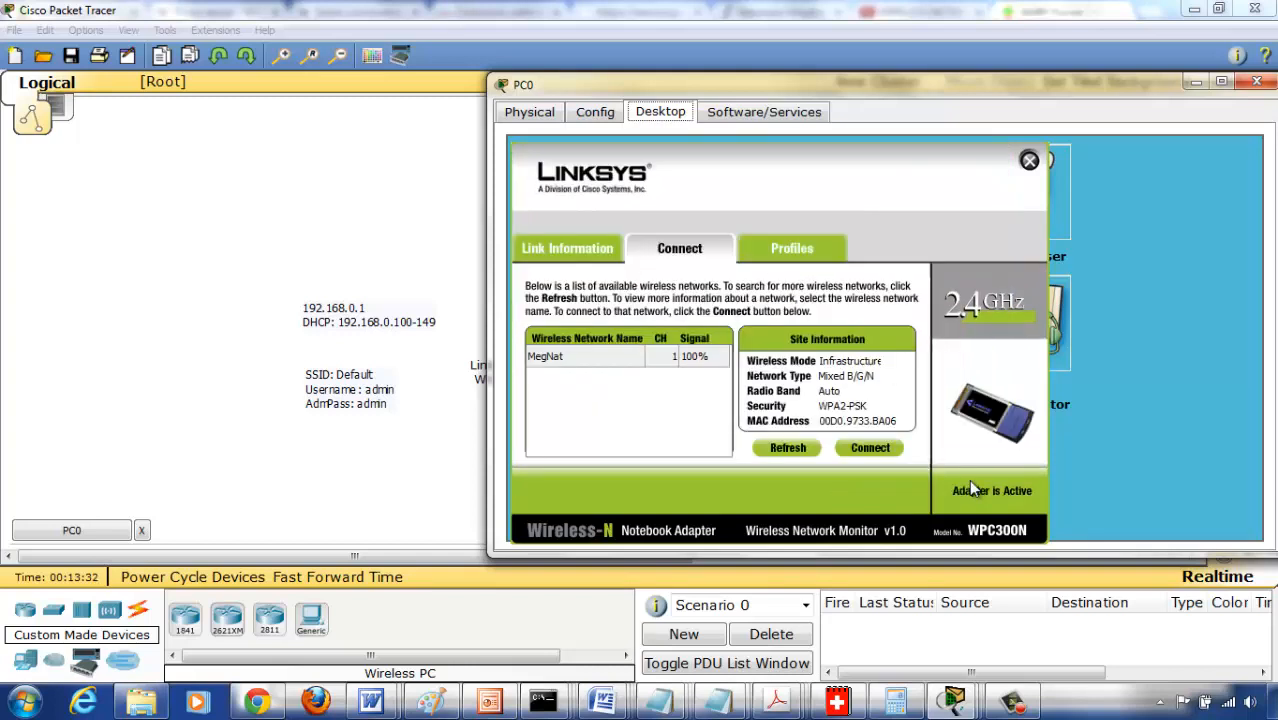
left_click(1029, 162)
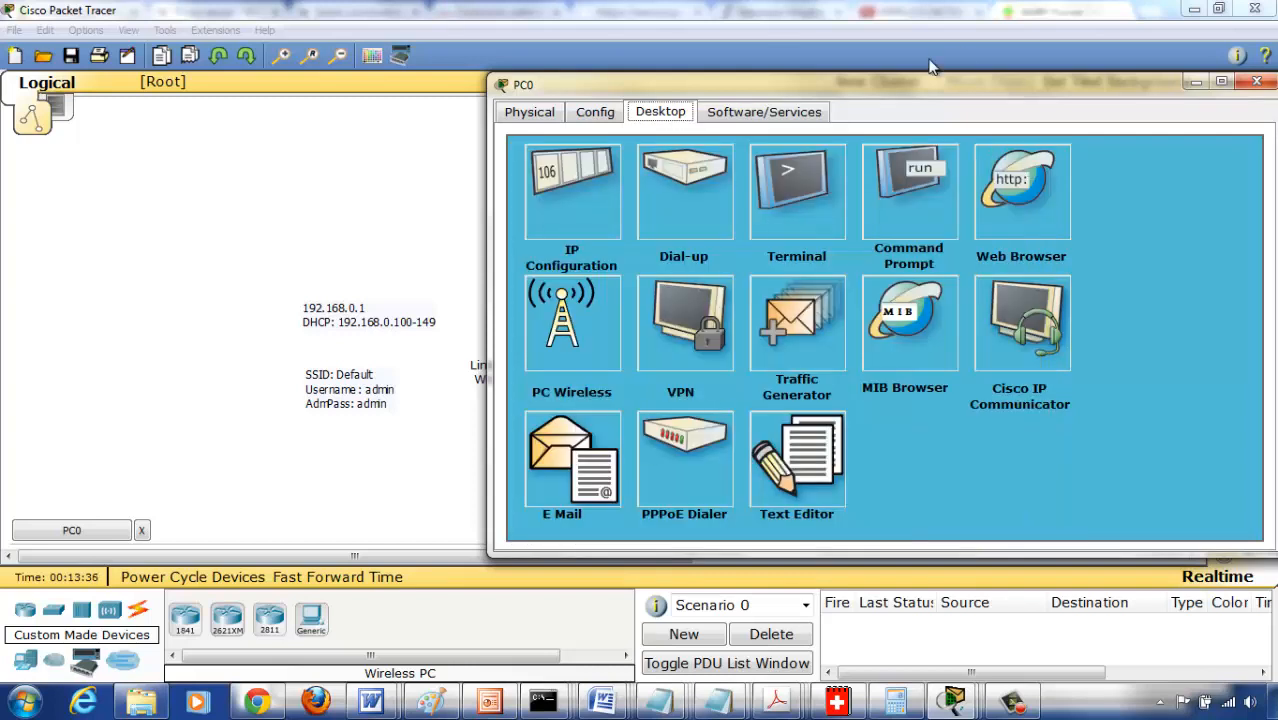
- Check PC0's IP settings with ipconfig in its Command Prompt and close the PC0 window
left_click(940, 172)
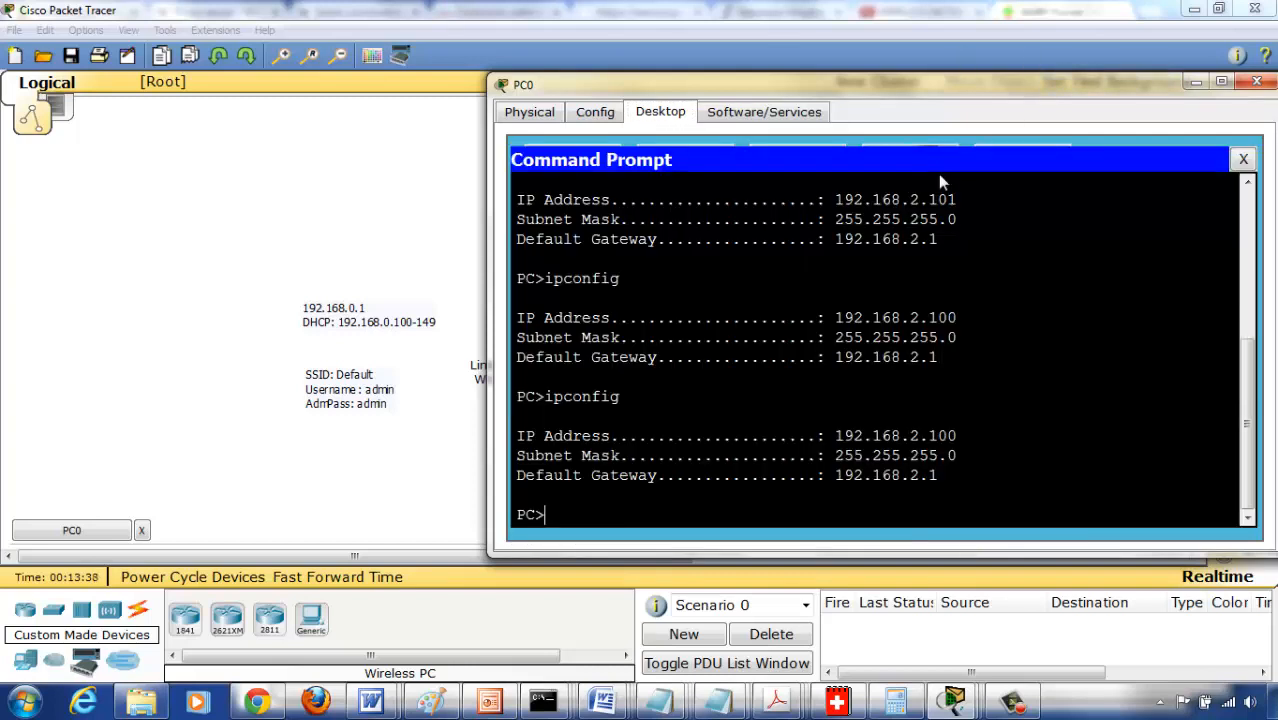
left_click(1243, 162)
left_click(1256, 81)
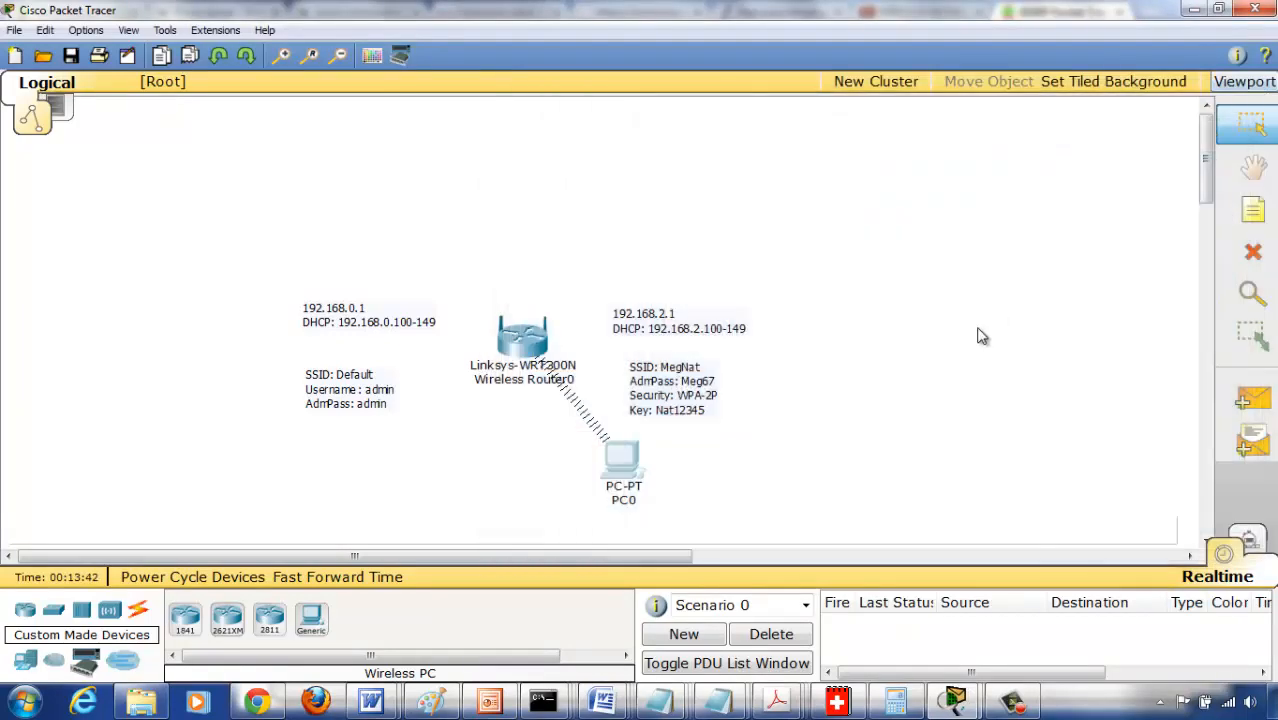
- Add a second custom-made Wireless PC below the router, opposite PC0, and open its PC Wireless utility
left_click(311, 617)
left_click(409, 468)
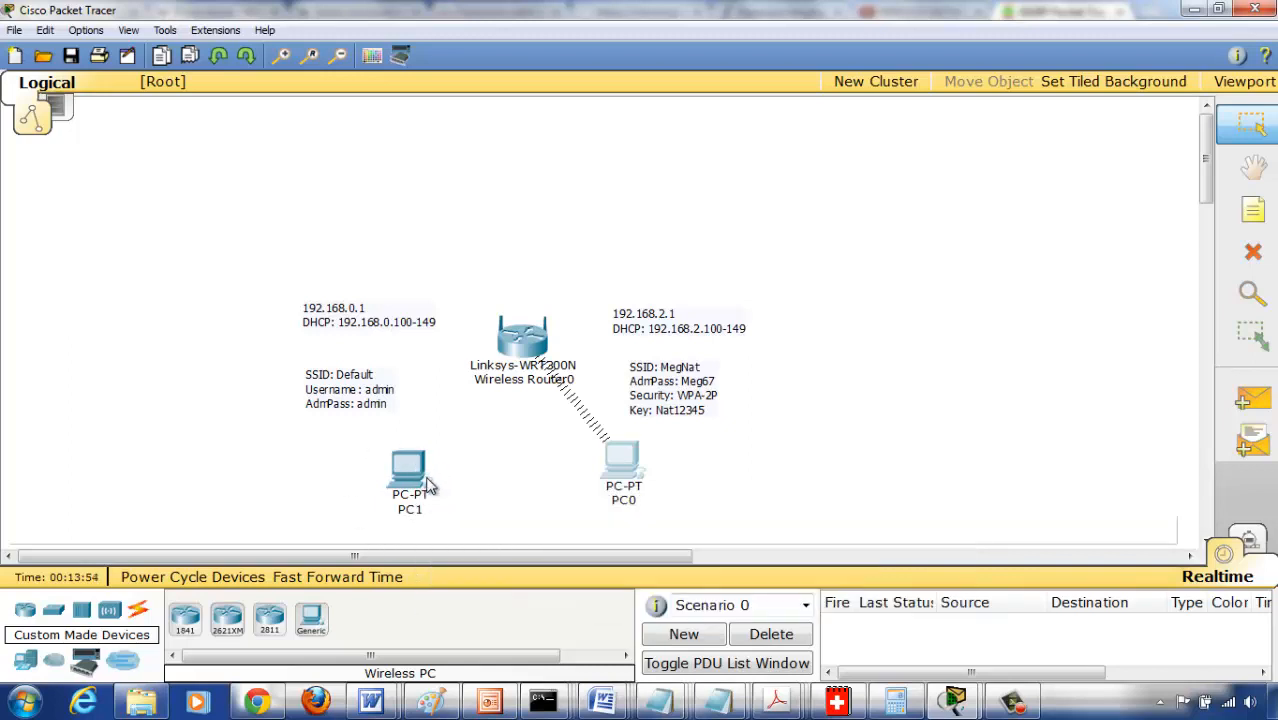
mouse_move(416, 470)
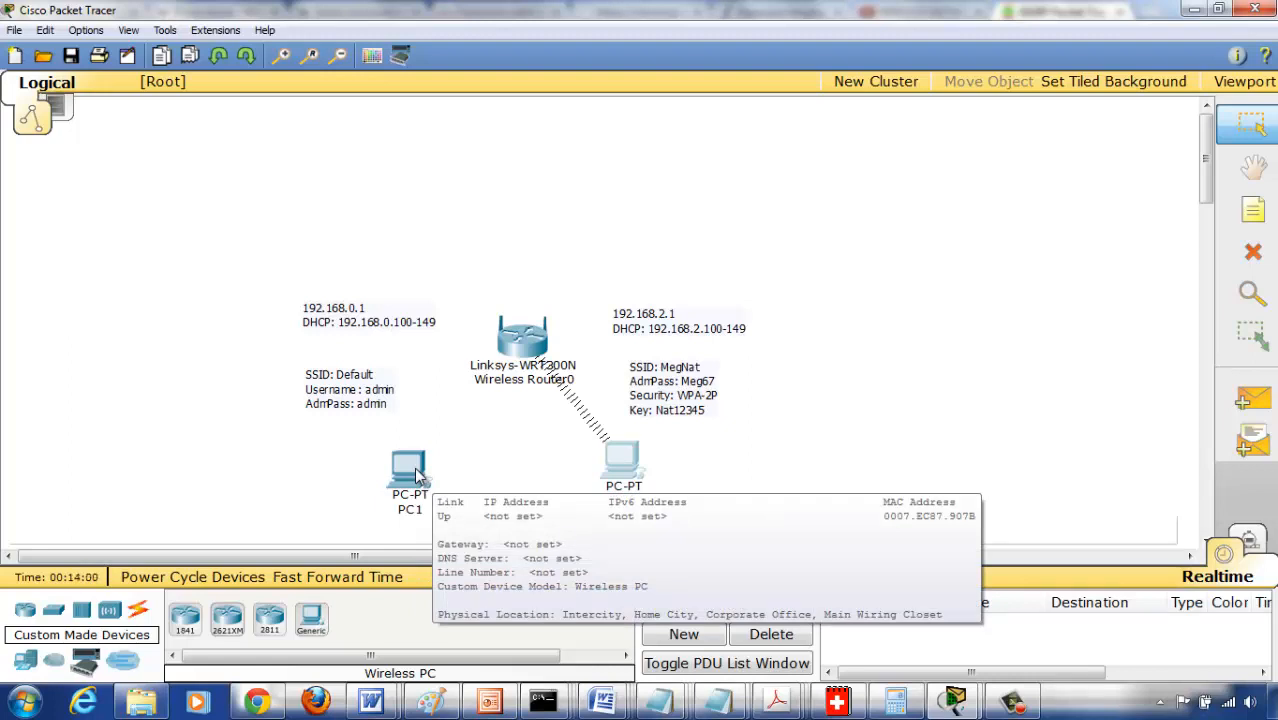
left_click(414, 467)
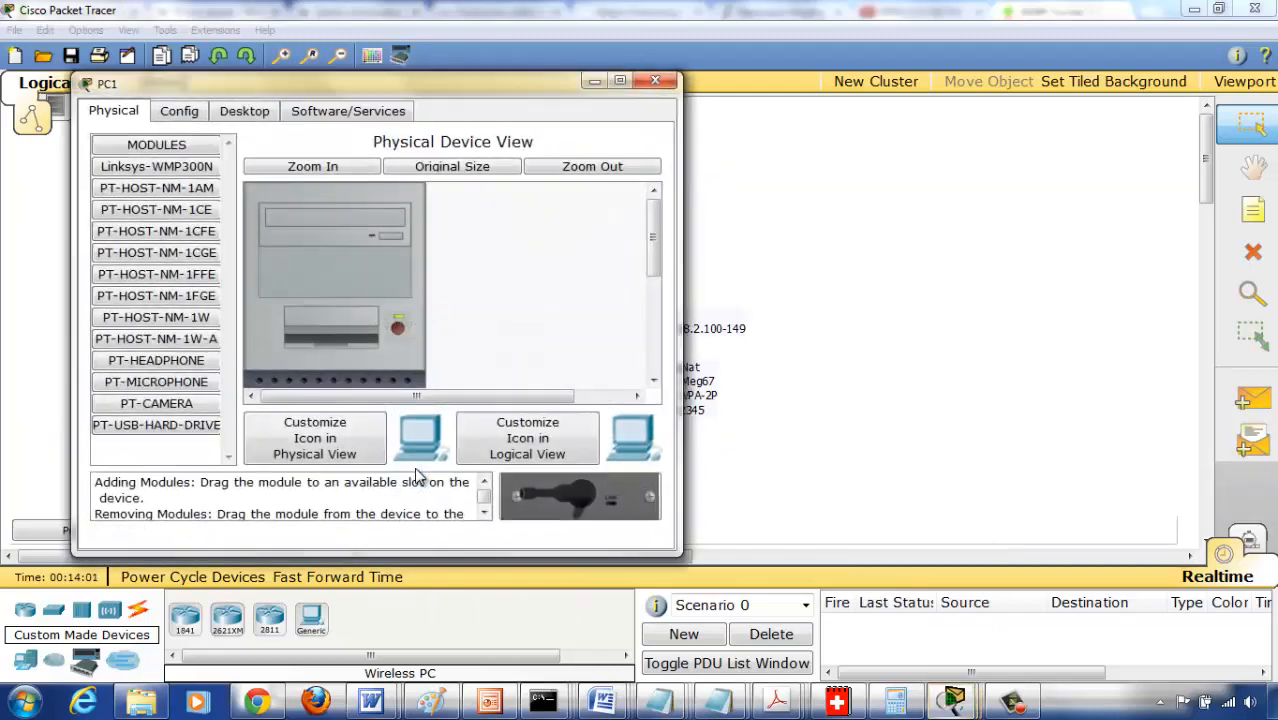
left_click(244, 111)
left_click(146, 322)
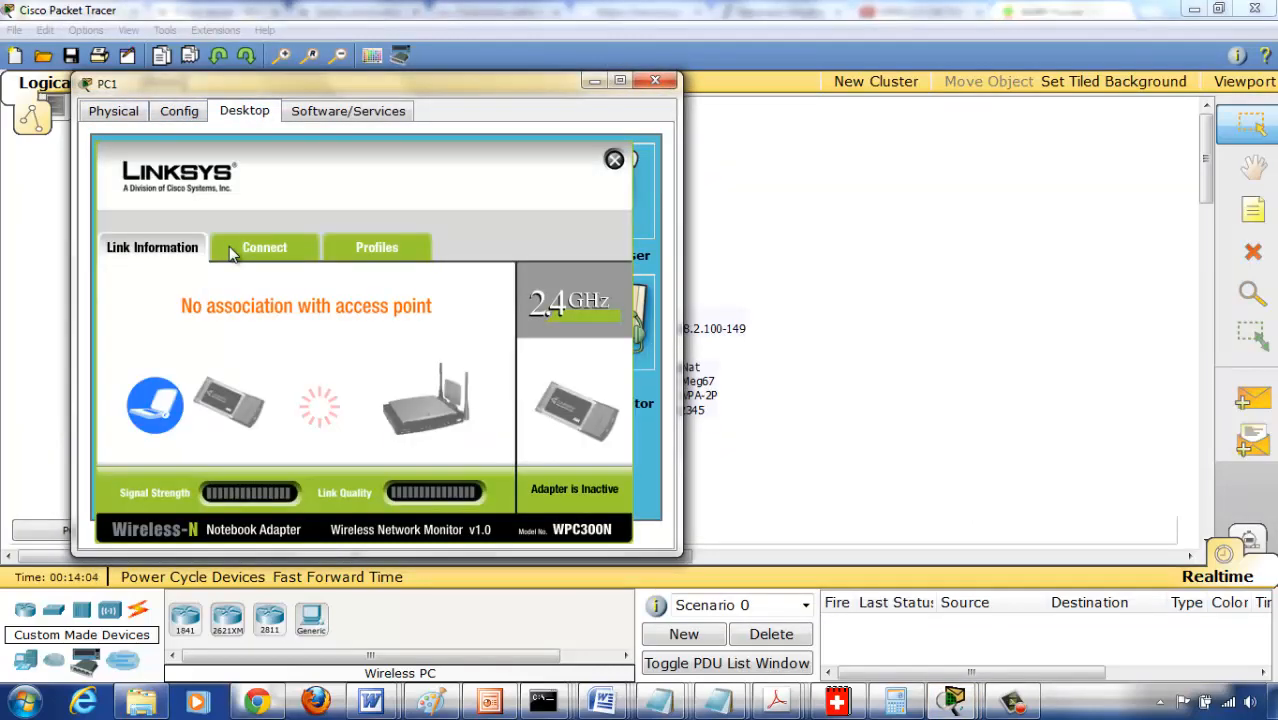
- Connect PC1 to the MegNat wireless network with the WPA2-Personal pre-shared key, and close PC Wireless
left_click(267, 250)
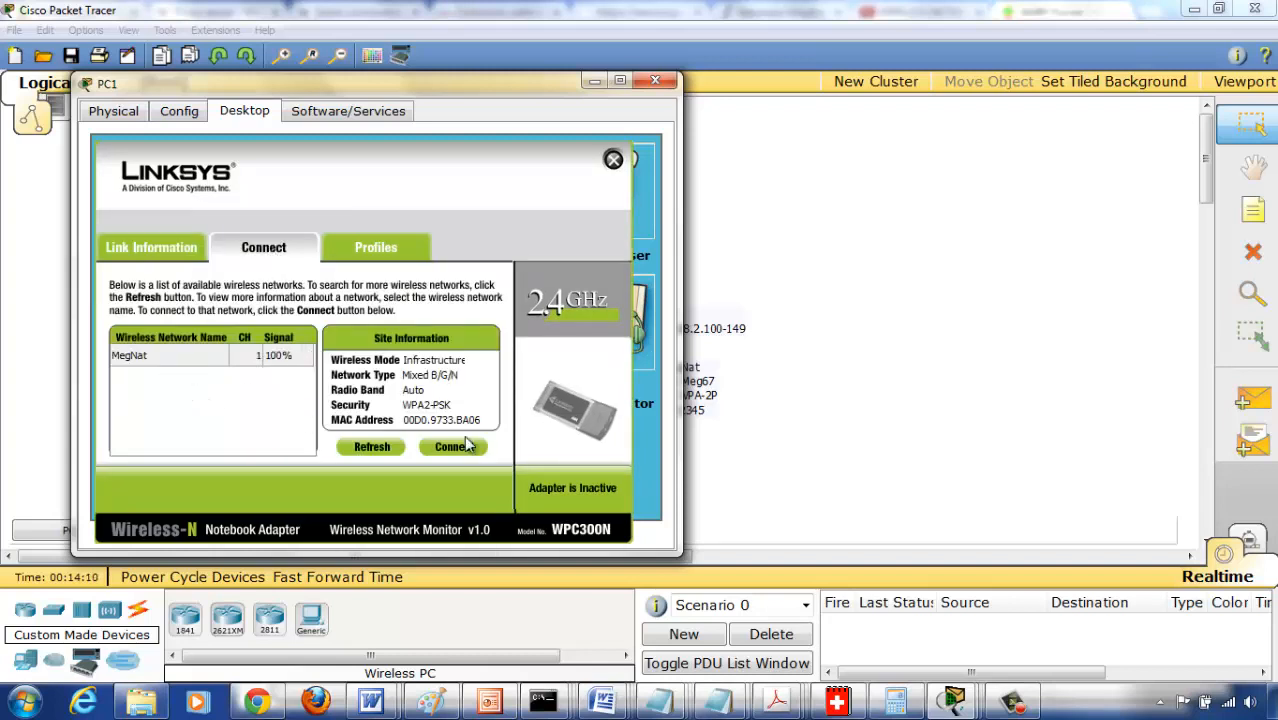
left_click(177, 355)
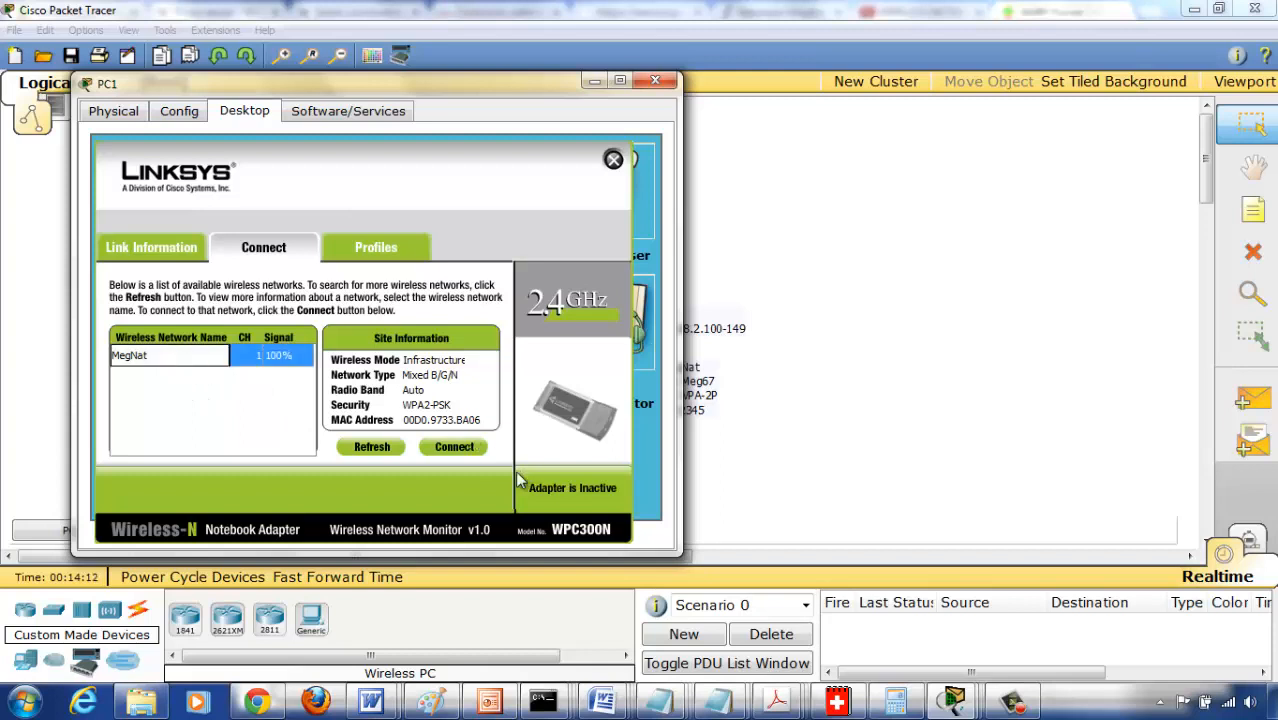
left_click(454, 447)
left_click(235, 369)
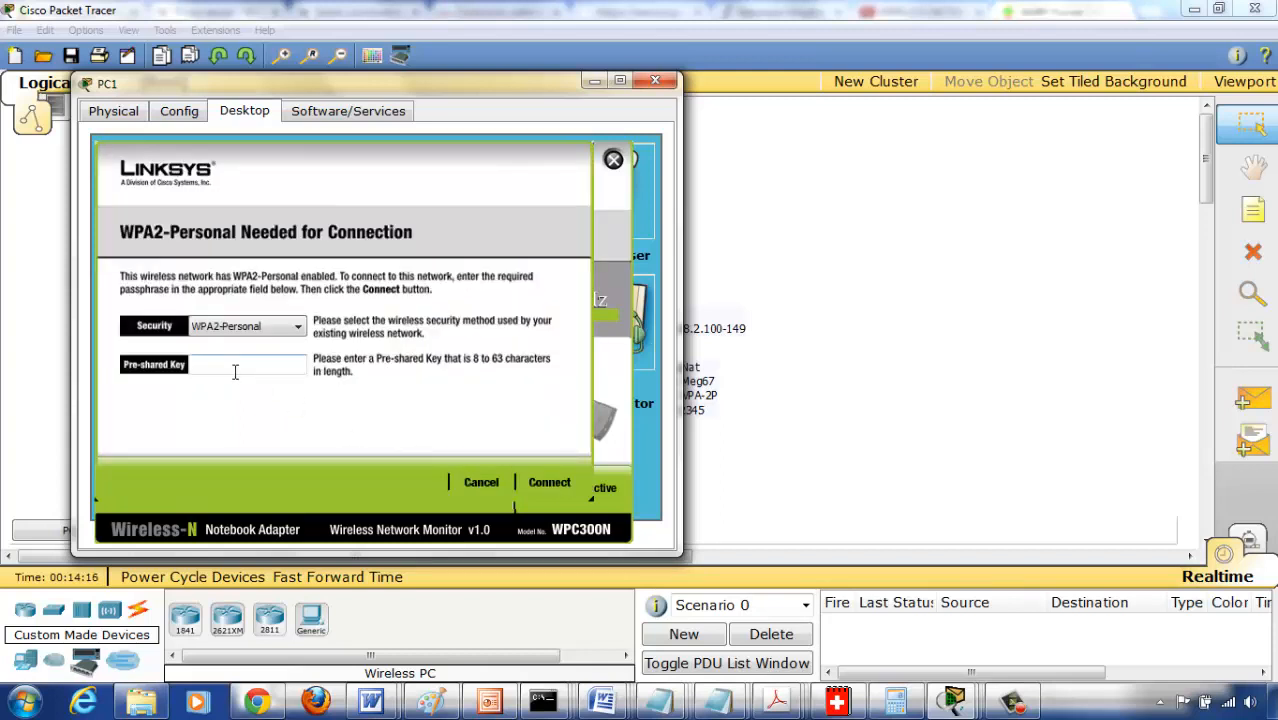
type("Nat12345")
left_click(548, 484)
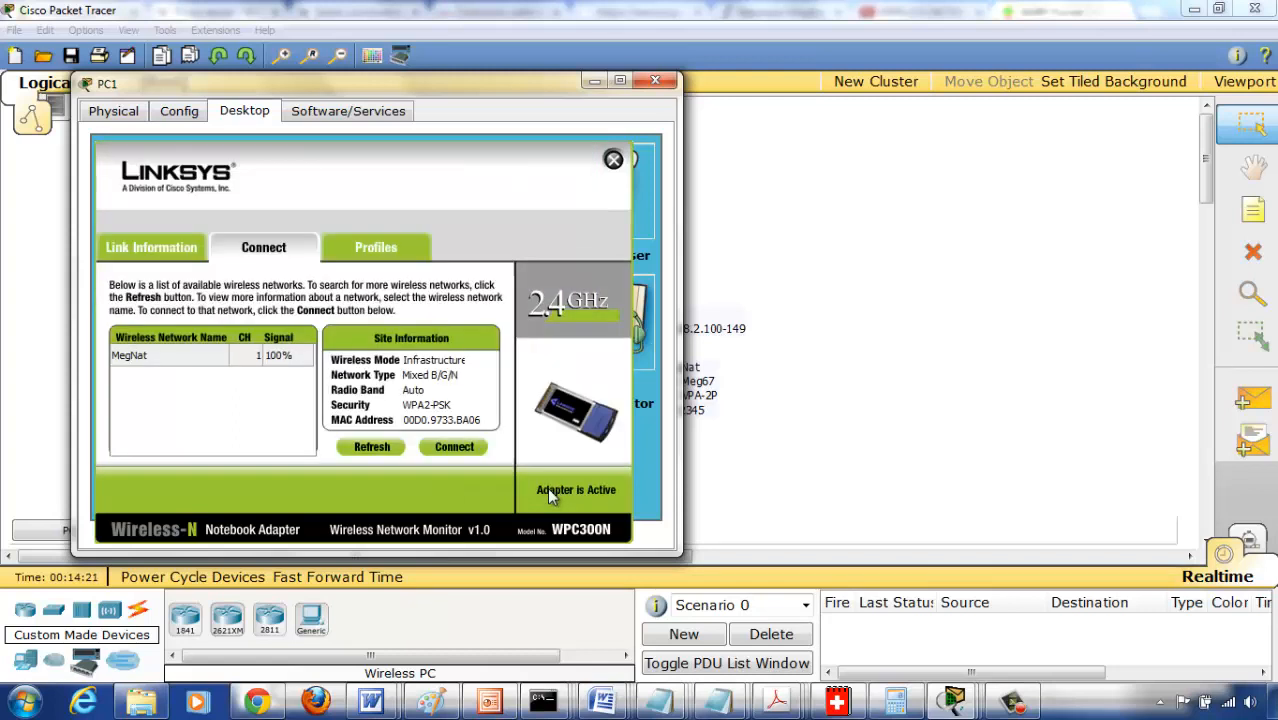
left_click(613, 160)
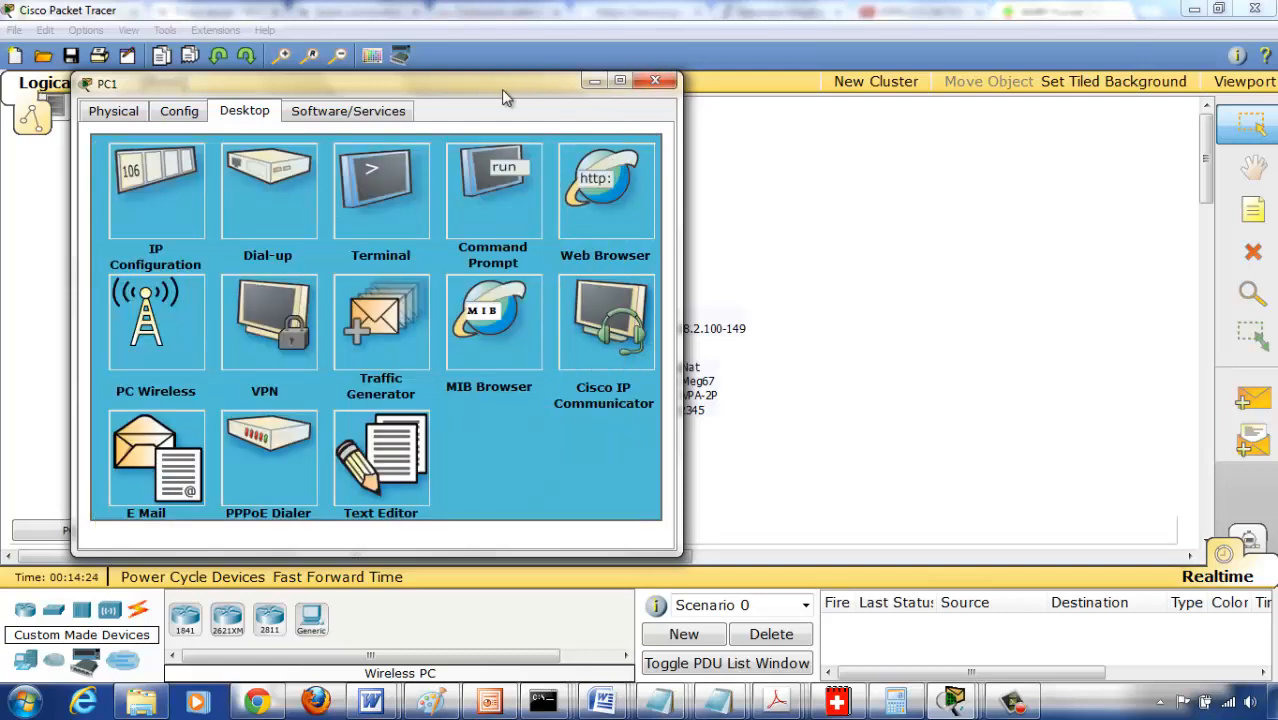
- Run ipconfig in PC1's Command Prompt to check its assigned IP settings
left_click_drag(502, 89, 663, 84)
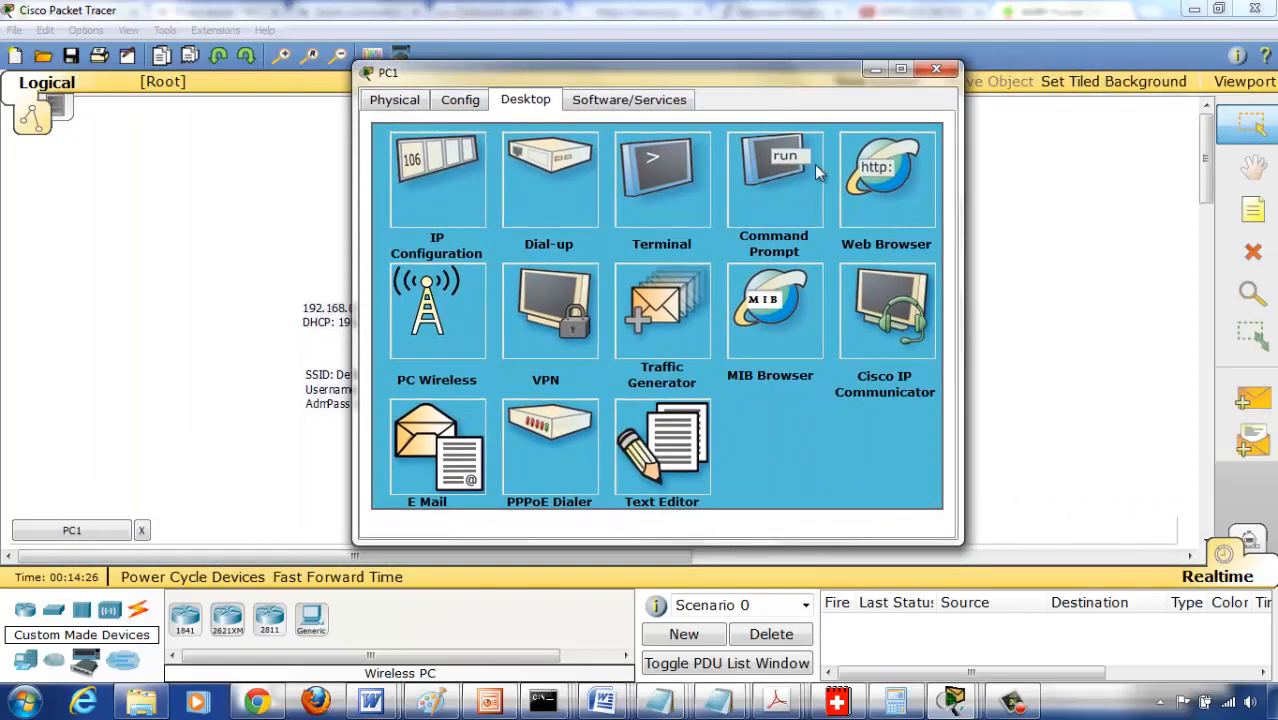
left_click(814, 164)
type("ipconfig")
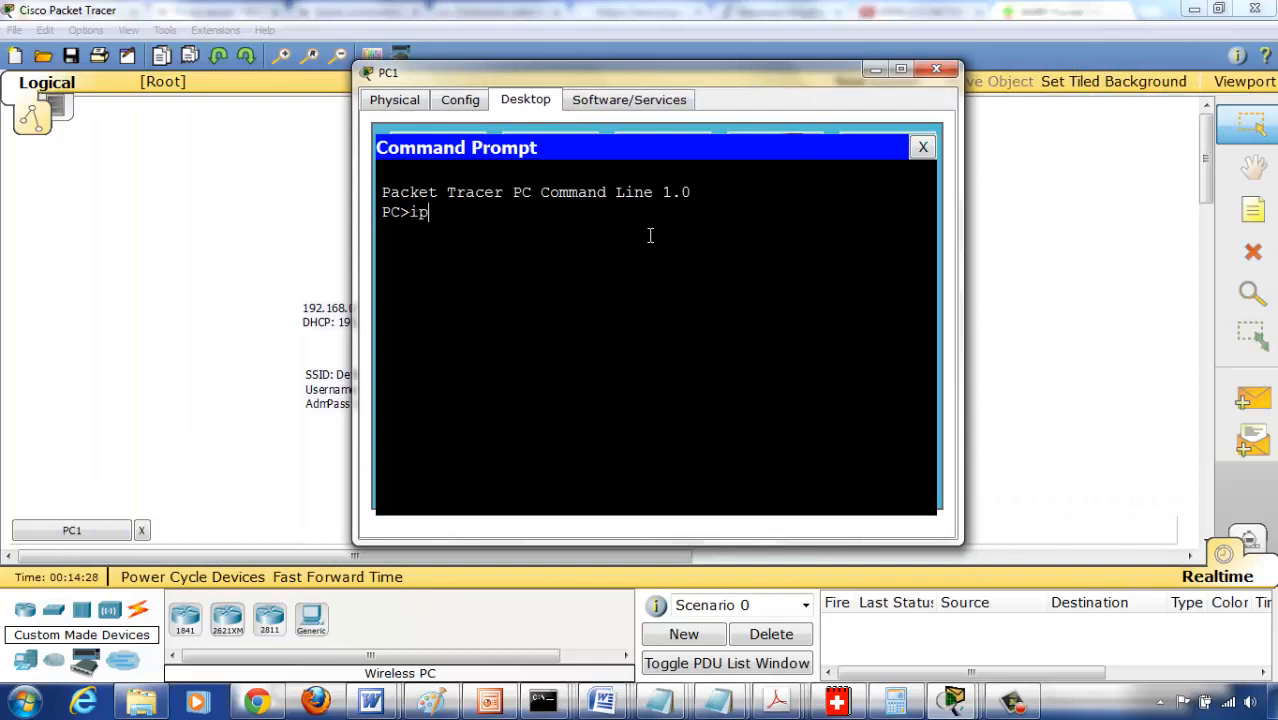
key("Return")
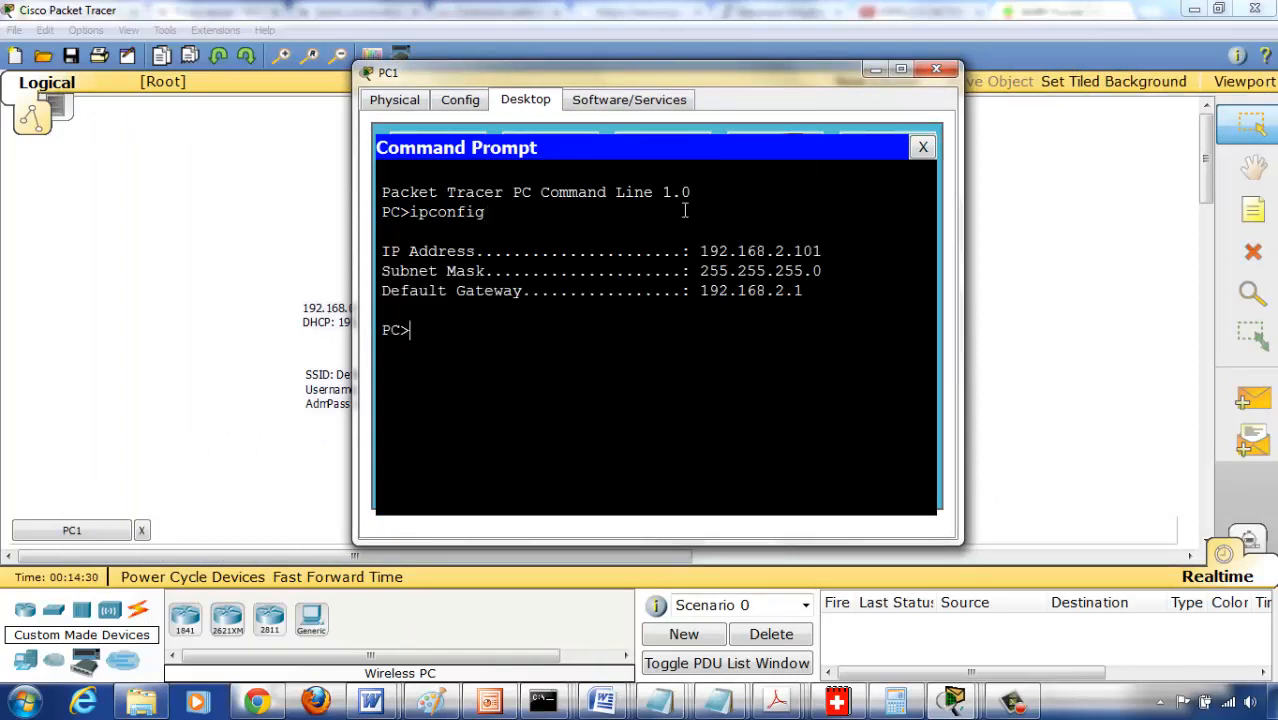
- Ping PC0 at 192.168.2.100 from PC1's Command Prompt to test connectivity, and close the PC1 window
left_click_drag(790, 213, 669, 346)
left_click(669, 346)
type("ping 192.168.2.100")
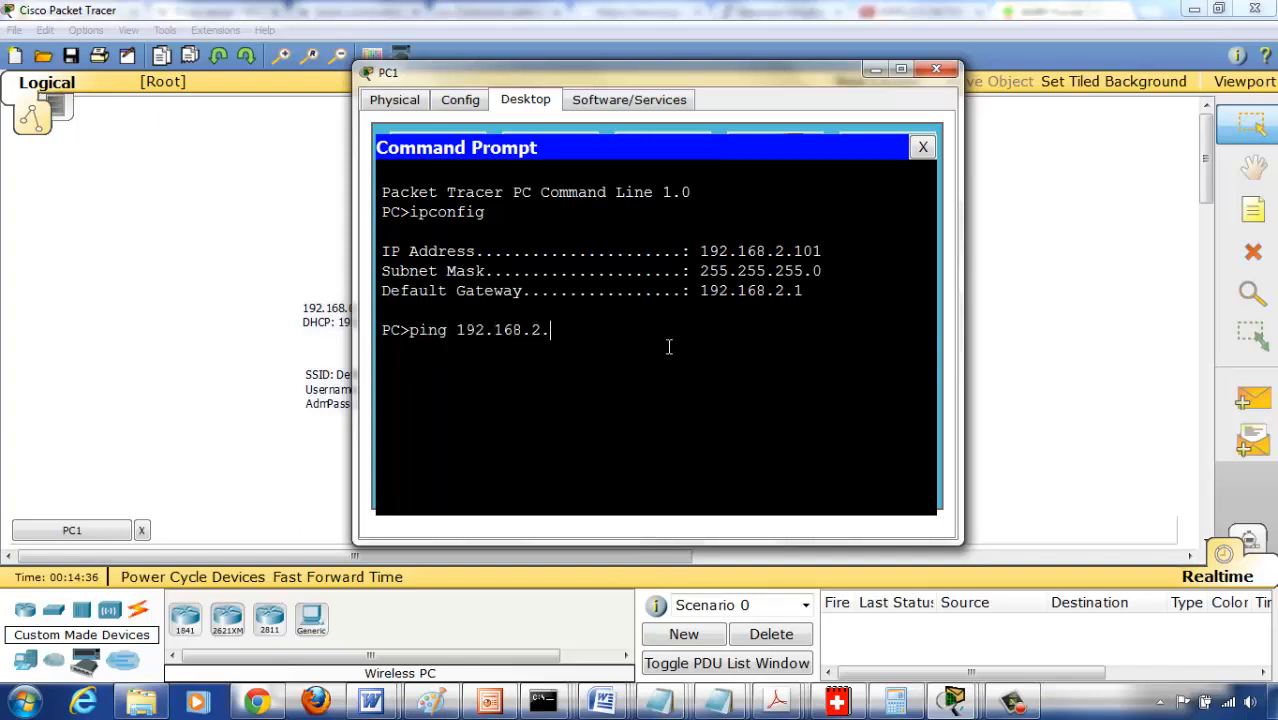
key("Return")
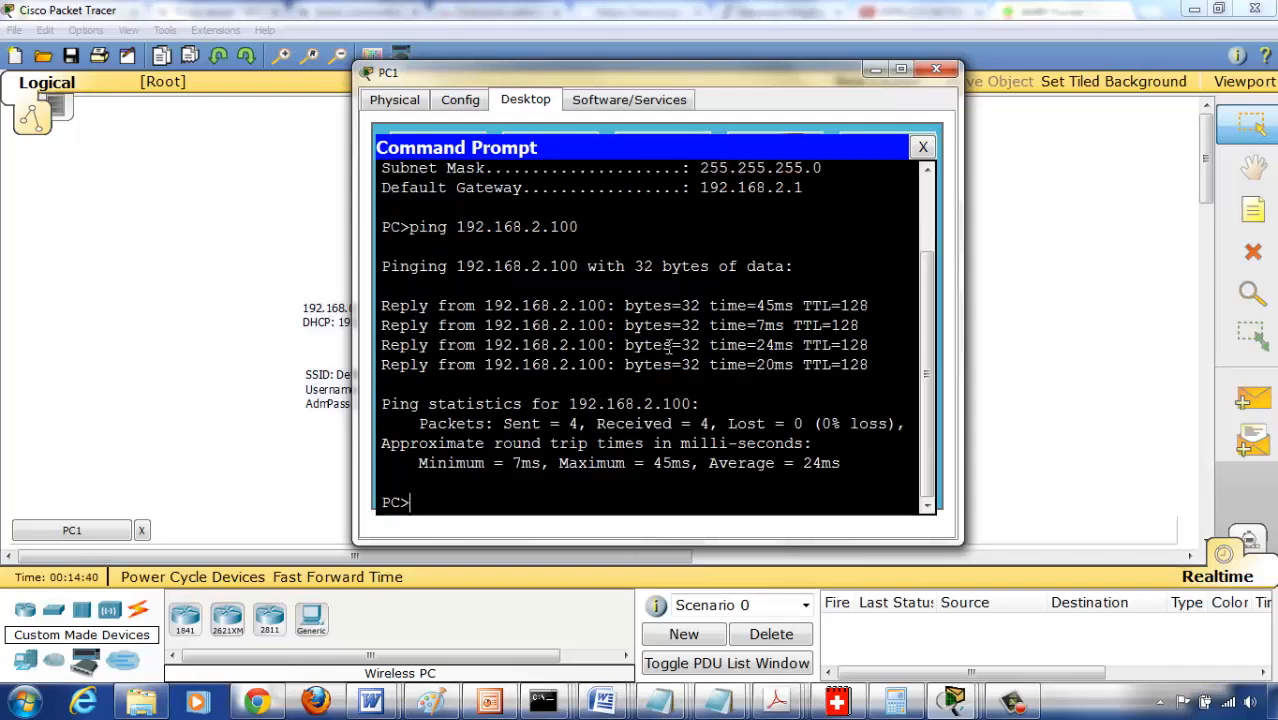
left_click(935, 70)
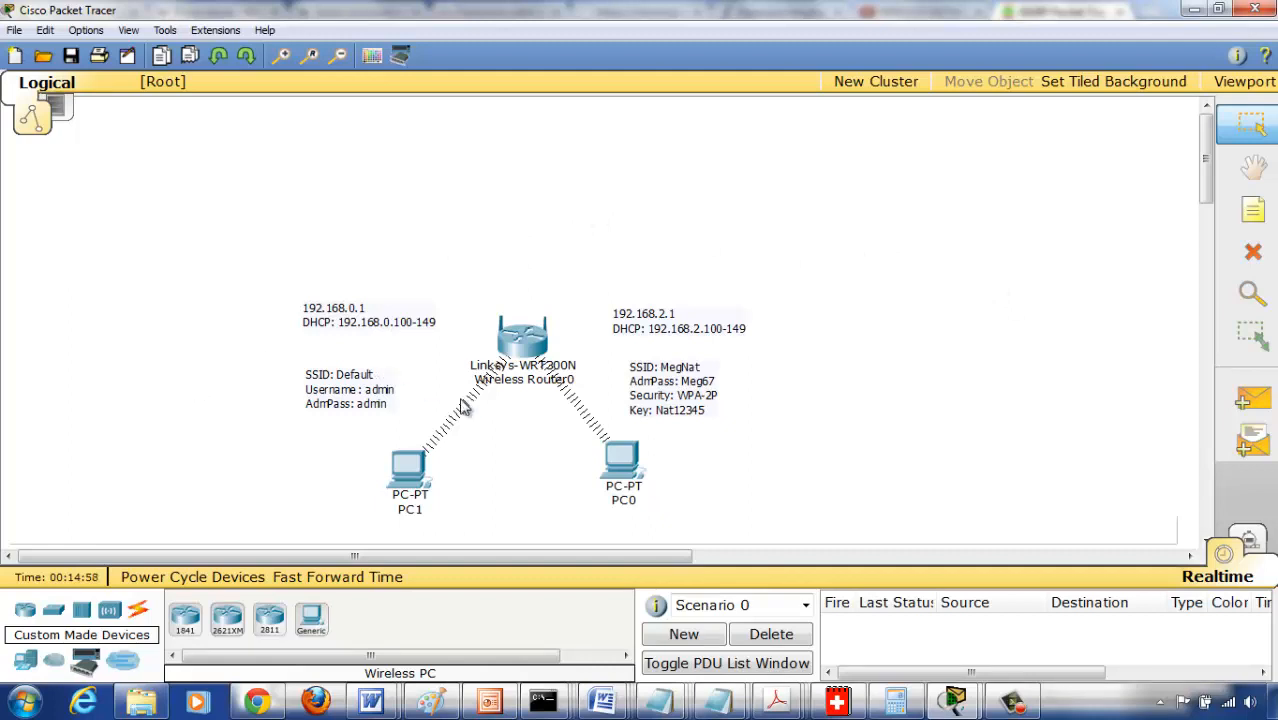
left_click(1015, 703)
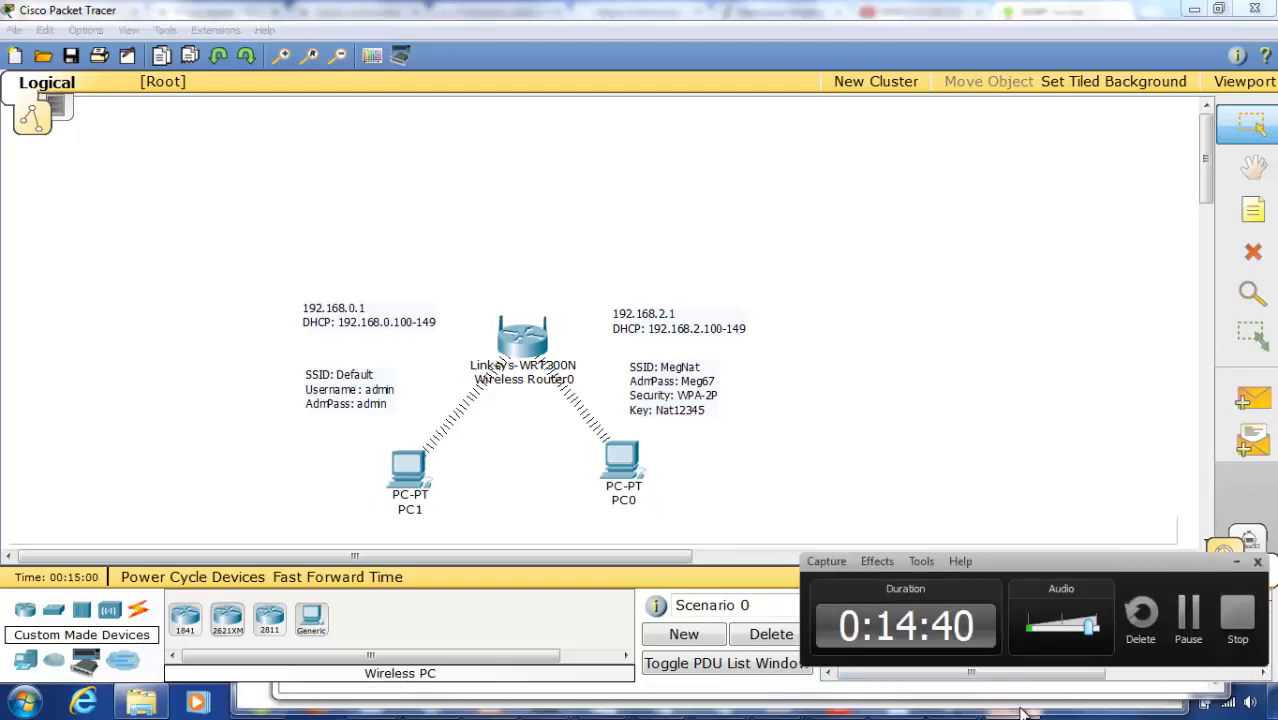